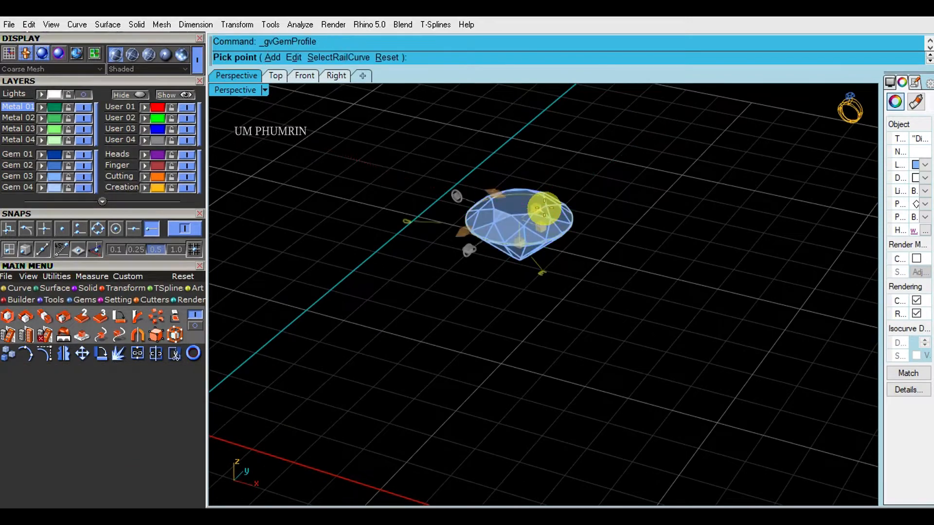
{"action": "scroll", "coordinate": [538, 243], "scroll_direction": "up", "scroll_amount": 5}
{"action": "key", "text": "Escape"}
{"action": "scroll", "coordinate": [559, 228], "scroll_direction": "down", "scroll_amount": 2}
{"action": "right_click_drag", "start_coordinate": [559, 228], "coordinate": [370, 191]}
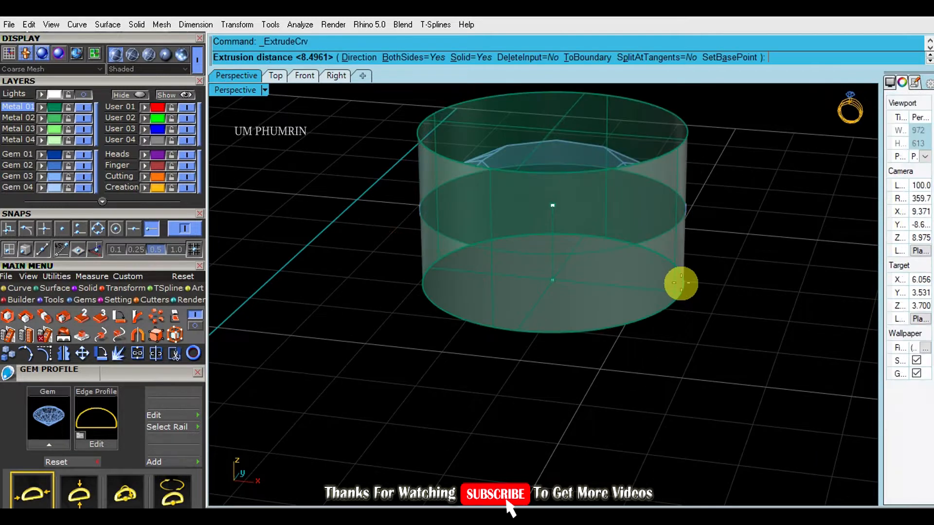
{"action": "key", "text": "Escape"}
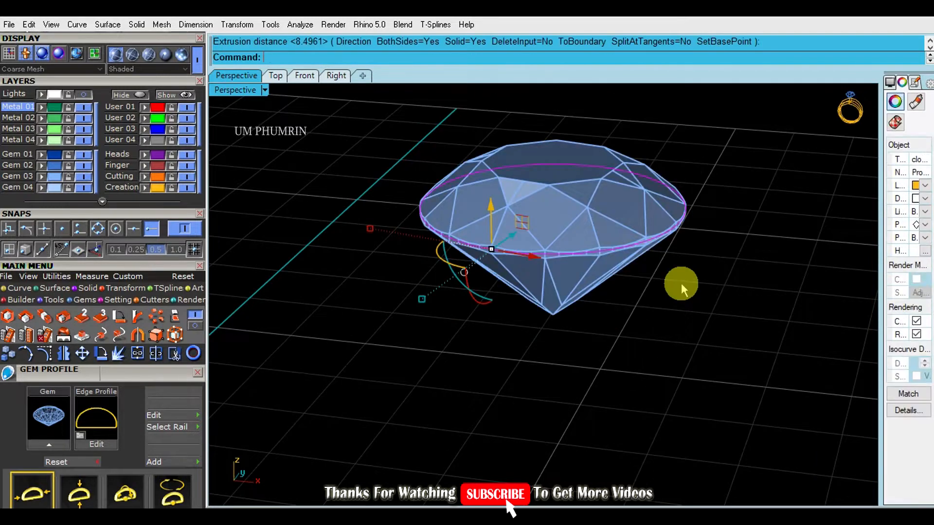
Step: Try to shift the gem's girdle curve 1.5 mm along the vertical axis, and undo the shift
{"action": "right_click_drag", "start_coordinate": [678, 282], "coordinate": [500, 224]}
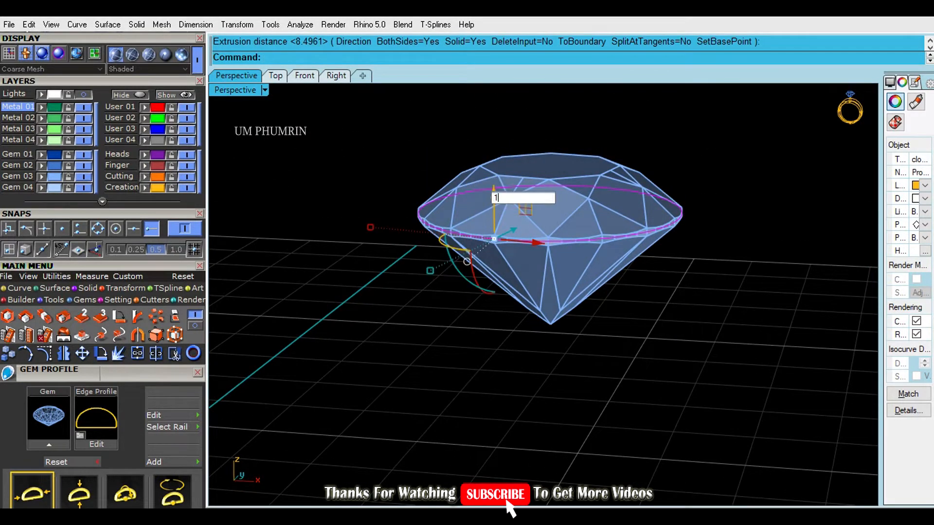
{"action": "type", "text": "1.5"}
{"action": "key", "text": "Return"}
{"action": "key", "text": "ctrl+z"}
Step: Copy the gem's girdle curve 1.5 mm straight down so that the duplicate lies below the gem
{"action": "left_click", "coordinate": [542, 214]}
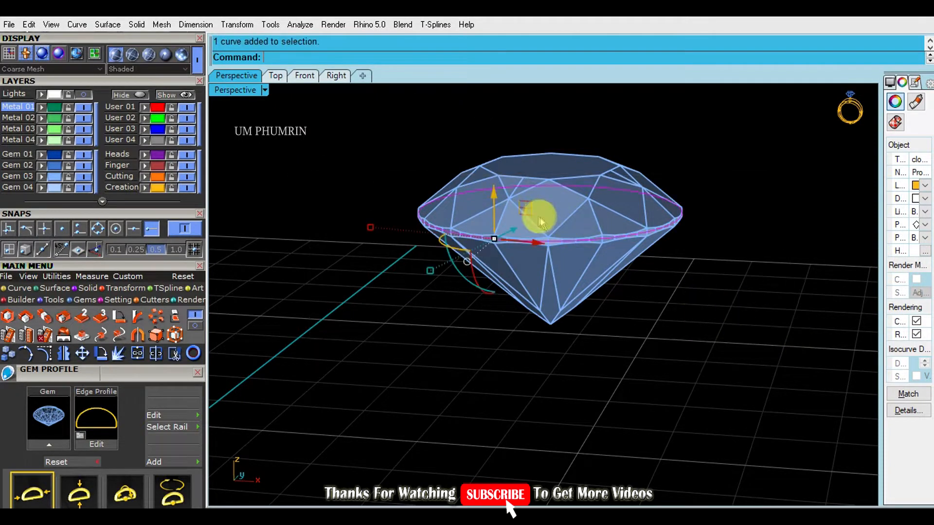
{"action": "left_click", "coordinate": [495, 195]}
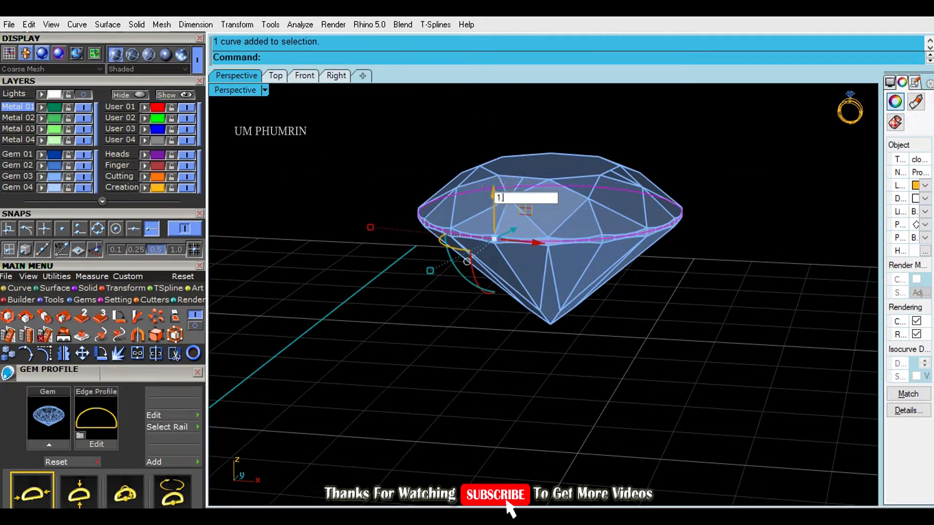
{"action": "type", "text": "-1.5"}
{"action": "key", "text": "Return"}
{"action": "scroll", "coordinate": [587, 248], "scroll_direction": "down", "scroll_amount": 2}
{"action": "scroll", "coordinate": [500, 323], "scroll_direction": "up", "scroll_amount": 5}
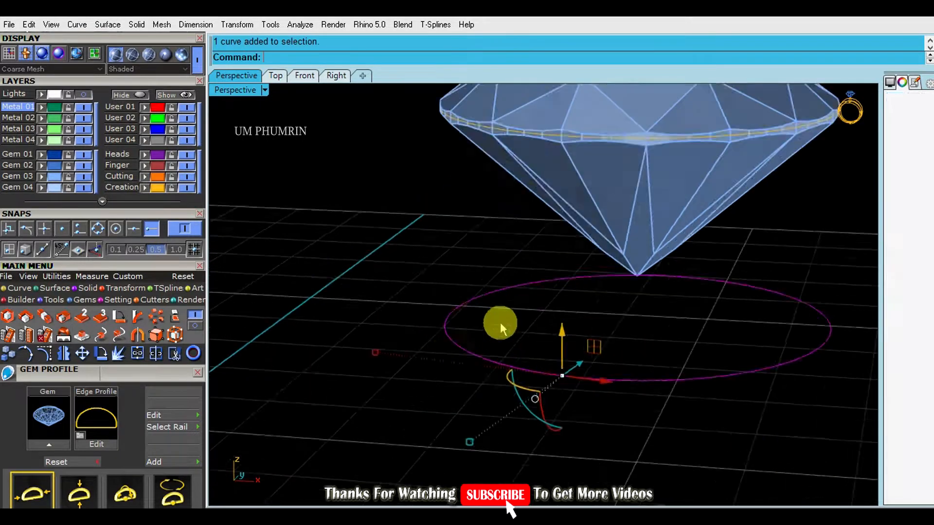
Step: Align the gumball to the construction plane and scale the lower curve slightly smaller
{"action": "scroll", "coordinate": [500, 322], "scroll_direction": "down", "scroll_amount": 4}
{"action": "right_click_drag", "start_coordinate": [442, 289], "coordinate": [482, 313]}
{"action": "left_click_drag", "start_coordinate": [462, 353], "coordinate": [429, 282]}
{"action": "left_click", "coordinate": [501, 353]}
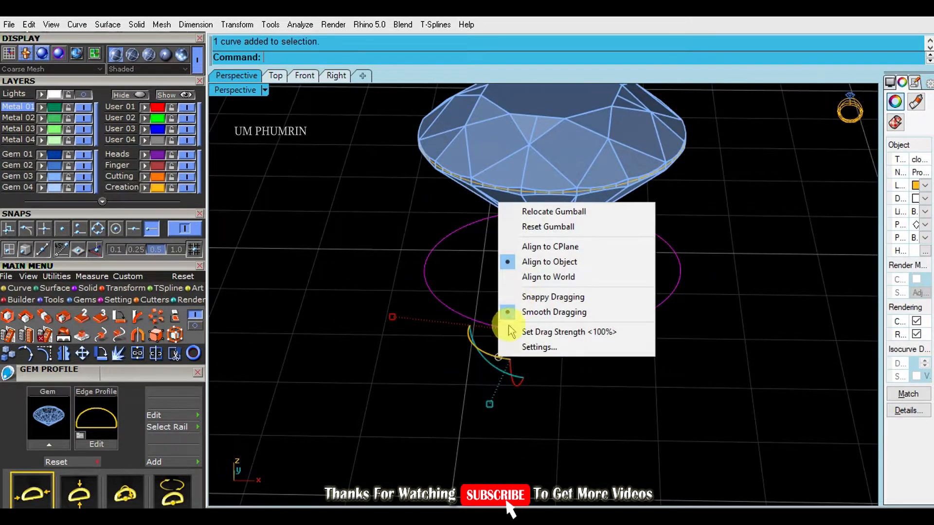
{"action": "left_click", "coordinate": [527, 246]}
{"action": "scroll", "coordinate": [416, 261], "scroll_direction": "up", "scroll_amount": 2}
{"action": "left_click_drag", "start_coordinate": [429, 268], "coordinate": [432, 264]}
{"action": "left_click", "coordinate": [547, 285]}
Step: Select both curves without the gem and examine how they line up in the Top view
{"action": "right_click_drag", "start_coordinate": [547, 285], "coordinate": [603, 238]}
{"action": "left_click_drag", "start_coordinate": [742, 346], "coordinate": [569, 123]}
{"action": "left_click", "coordinate": [633, 180], "text": "ctrl"}
{"action": "right_click_drag", "start_coordinate": [678, 197], "coordinate": [624, 389]}
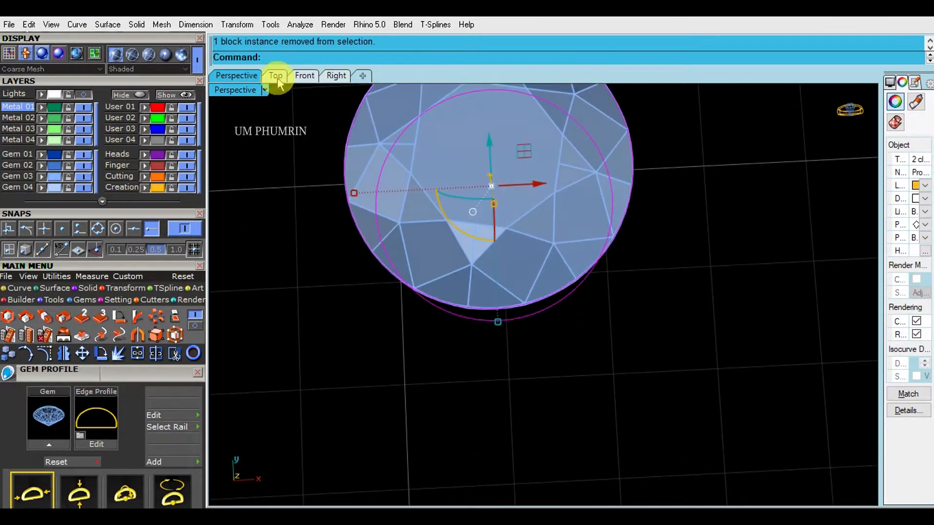
{"action": "left_click", "coordinate": [277, 77]}
{"action": "scroll", "coordinate": [589, 226], "scroll_direction": "up", "scroll_amount": 4}
{"action": "left_click", "coordinate": [236, 75]}
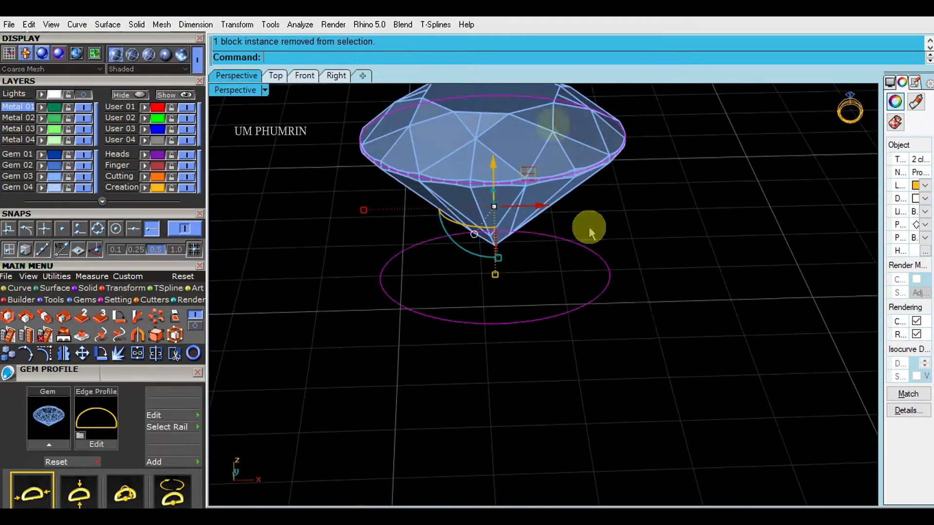
Step: Scale the lower curve slightly further inward and turn off the active object snap
{"action": "left_click", "coordinate": [402, 283]}
{"action": "left_click_drag", "start_coordinate": [357, 267], "coordinate": [364, 269]}
{"action": "left_click", "coordinate": [152, 229]}
{"action": "left_click", "coordinate": [428, 240]}
{"action": "scroll", "coordinate": [428, 240], "scroll_direction": "down", "scroll_amount": 3}
{"action": "right_click_drag", "start_coordinate": [467, 272], "coordinate": [495, 240]}
Step: Loft a surface between the girdle curve and the smaller lower curve, leaving the gem out of the selection
{"action": "key", "text": "ctrl+a"}
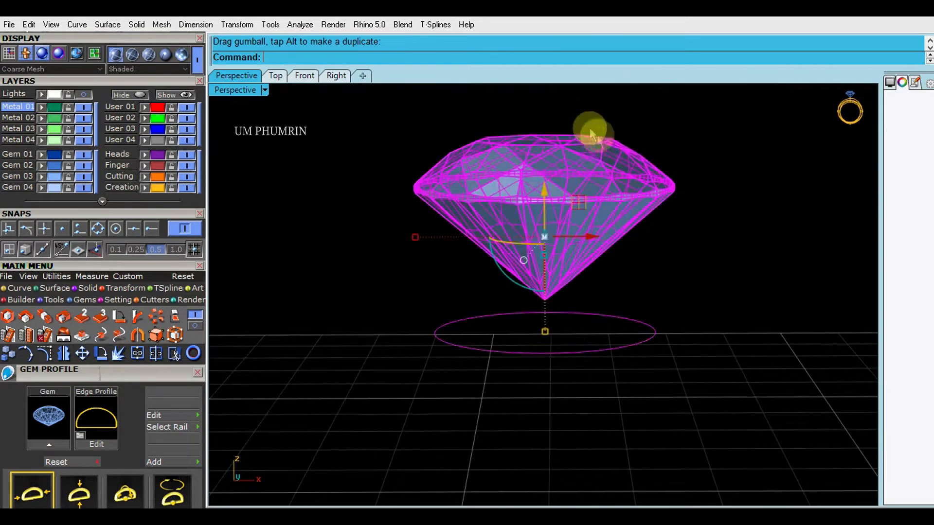
{"action": "left_click", "coordinate": [615, 146], "text": "ctrl"}
{"action": "right_click_drag", "start_coordinate": [617, 148], "coordinate": [596, 239]}
{"action": "key", "text": "Return"}
{"action": "key", "text": "Return"}
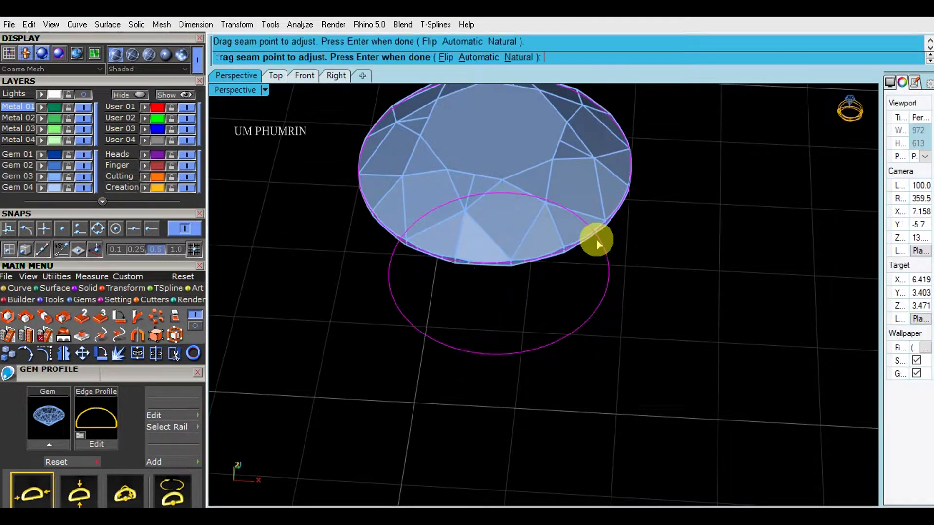
{"action": "key", "text": "Return"}
Step: Try a solid inward offset of the lofted surface at a distance of 0.5, and undo it
{"action": "left_click", "coordinate": [598, 282]}
{"action": "mouse_move", "coordinate": [599, 282]}
{"action": "right_mouse_down"}
{"action": "mouse_move", "coordinate": [615, 255]}
{"action": "mouse_move", "coordinate": [602, 273]}
{"action": "right_mouse_up"}
{"action": "type", "text": "os"}
{"action": "key", "text": "Return"}
{"action": "type", "text": "f"}
{"action": "key", "text": "Return"}
{"action": "right_click_drag", "start_coordinate": [660, 287], "coordinate": [667, 245]}
{"action": "key", "text": "Return"}
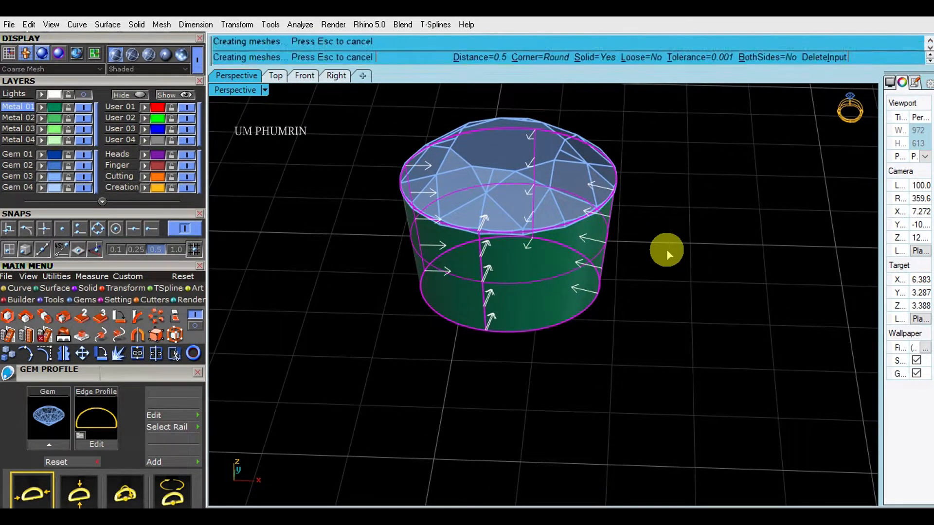
{"action": "key", "text": "ctrl+z"}
Step: Offset the lofted surface inward by 0.4 mm as a solid, with the direction flipped and the input surface deleted
{"action": "key", "text": "Return"}
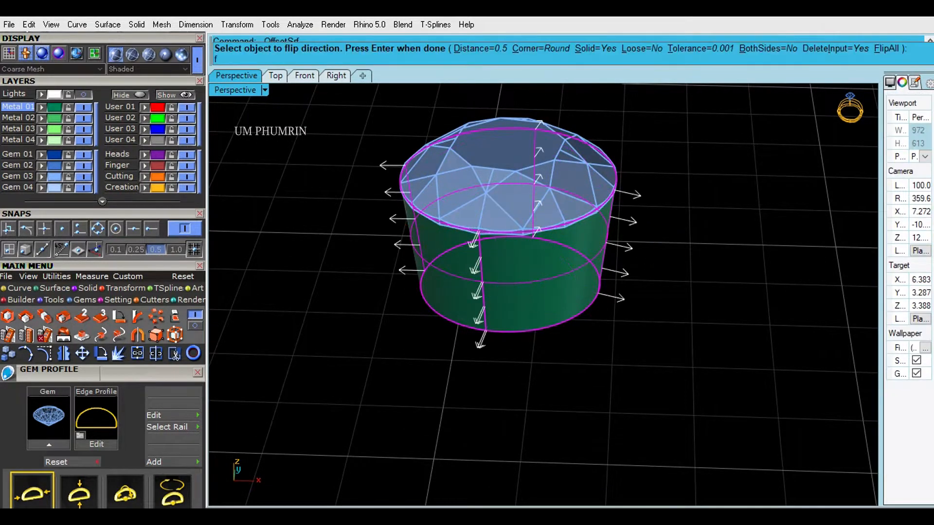
{"action": "type", "text": "f"}
{"action": "key", "text": "Return"}
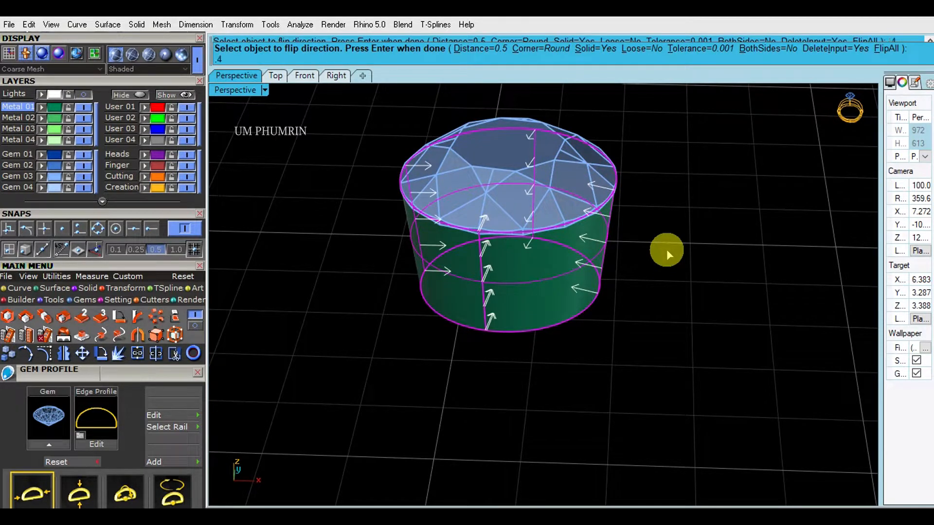
{"action": "key", "text": "Return"}
{"action": "scroll", "coordinate": [679, 258], "scroll_direction": "down", "scroll_amount": 2}
{"action": "right_click_drag", "start_coordinate": [679, 259], "coordinate": [674, 226]}
{"action": "left_click", "coordinate": [541, 264]}
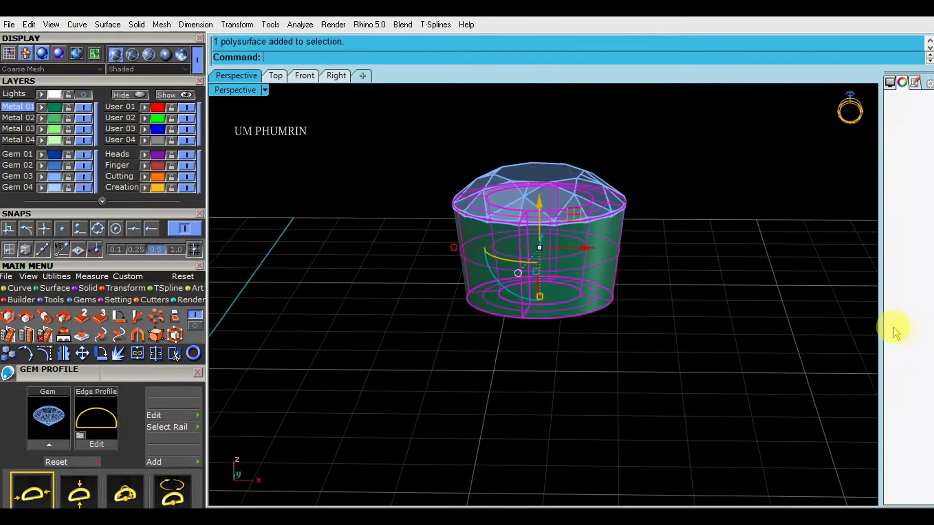
Step: Build a four-prong diagonal head on the gem with Head Builder and set its rail count to 0
{"action": "left_click", "coordinate": [550, 199]}
{"action": "type", "text": "A"}
{"action": "key", "text": "Return"}
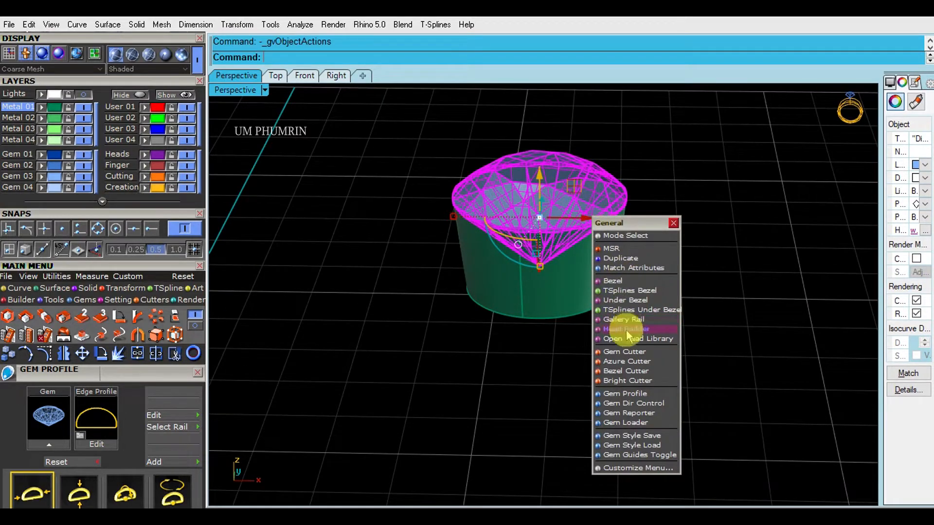
{"action": "left_click", "coordinate": [626, 330]}
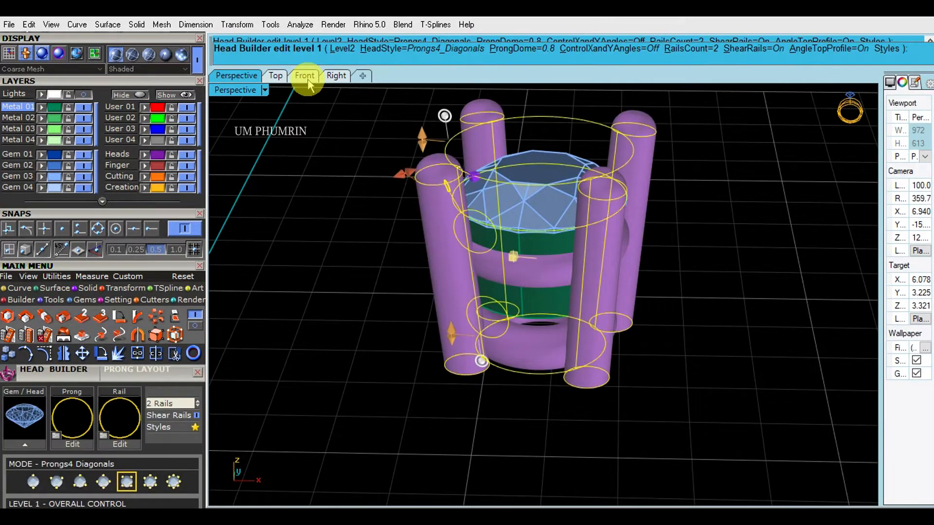
{"action": "left_click", "coordinate": [307, 77]}
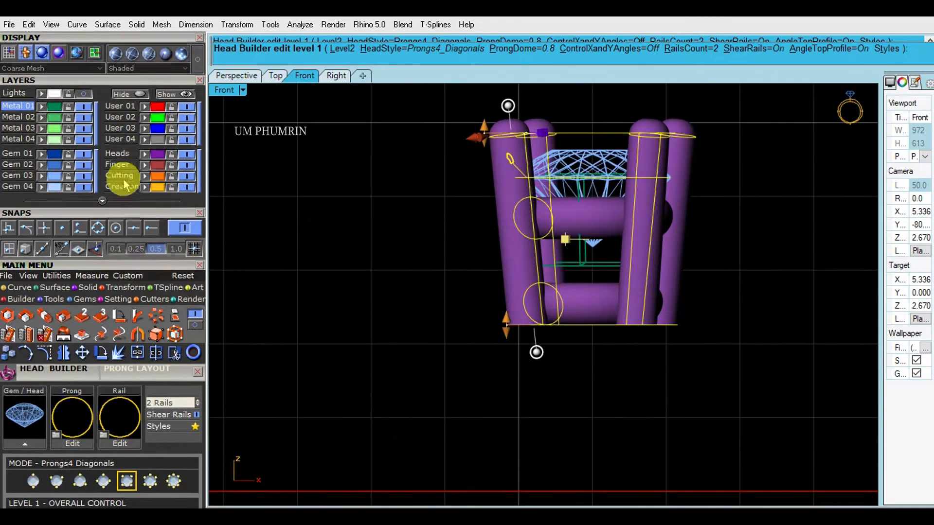
{"action": "left_click_drag", "start_coordinate": [124, 180], "coordinate": [136, 95]}
{"action": "left_click_drag", "start_coordinate": [123, 279], "coordinate": [129, 150]}
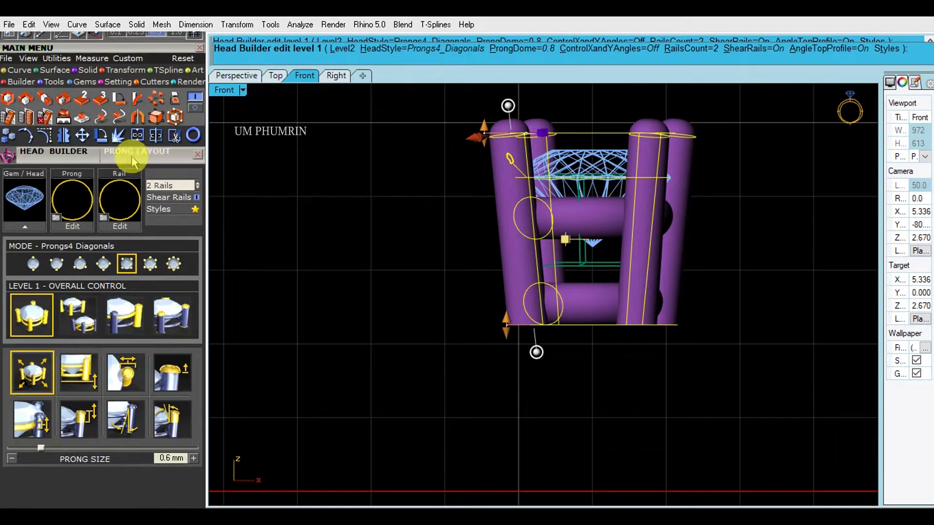
{"action": "left_click", "coordinate": [697, 48]}
{"action": "type", "text": "0"}
{"action": "right_click", "coordinate": [281, 296]}
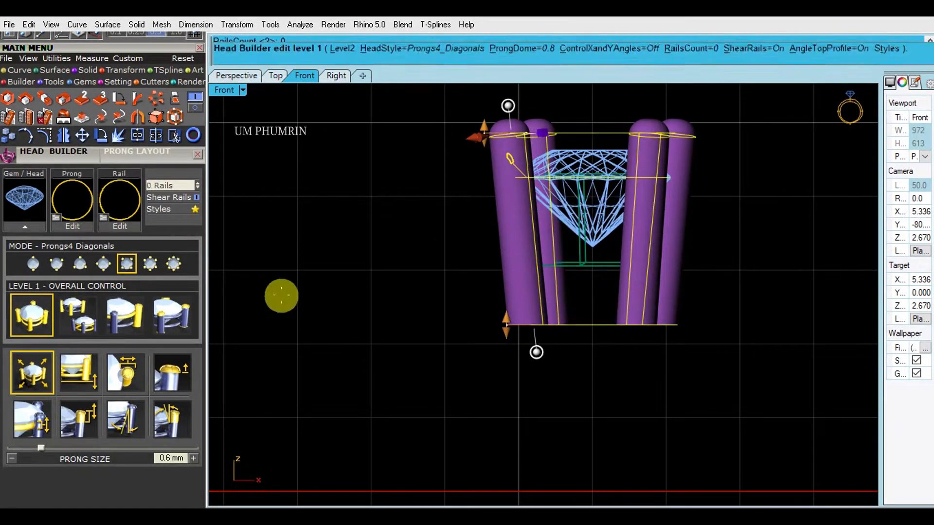
Step: Set the head drop to -1.2 mm so the prongs end level with the base of the cup
{"action": "scroll", "coordinate": [536, 353], "scroll_direction": "up", "scroll_amount": 3}
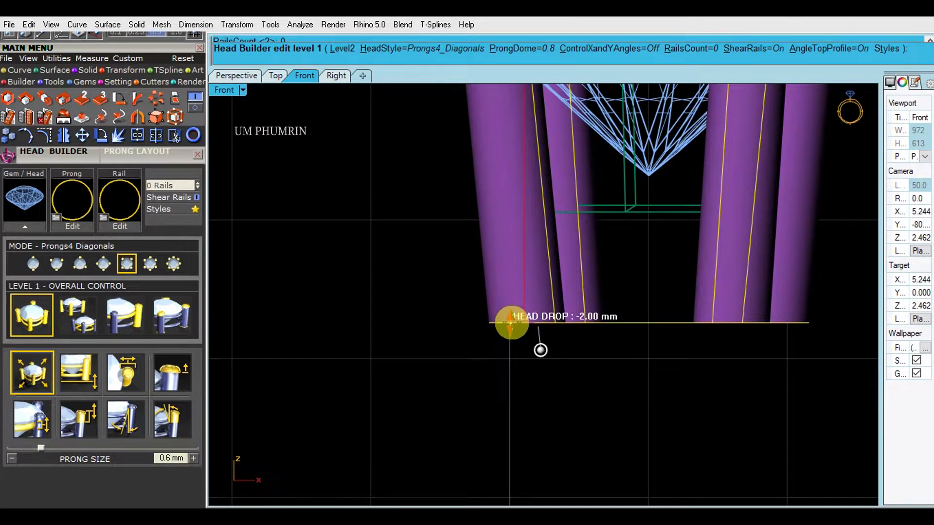
{"action": "left_click_drag", "start_coordinate": [511, 322], "coordinate": [520, 211]}
{"action": "scroll", "coordinate": [524, 212], "scroll_direction": "down", "scroll_amount": 5}
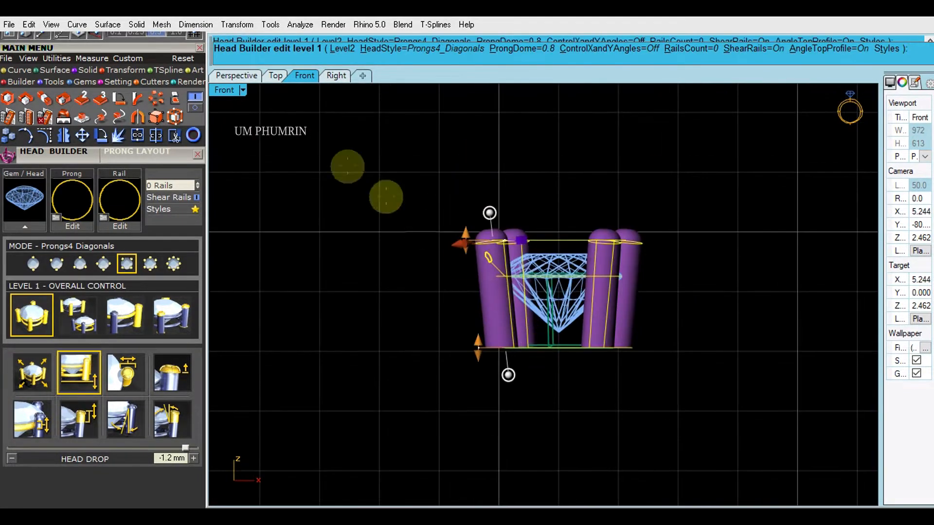
Step: Set the prong size to 0.4 mm and nudge the prongs slightly toward the gem
{"action": "left_click", "coordinate": [242, 77]}
{"action": "left_click", "coordinate": [35, 376]}
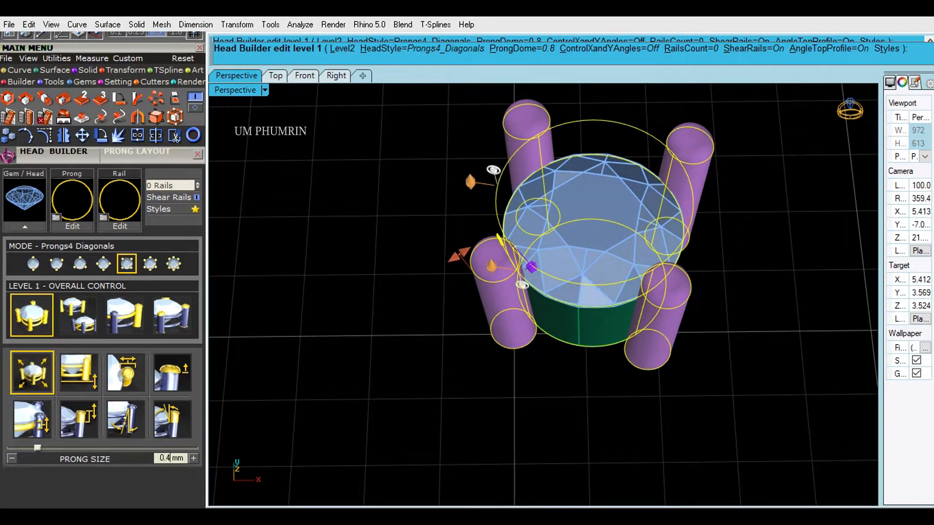
{"action": "left_click_drag", "start_coordinate": [456, 254], "coordinate": [465, 250]}
{"action": "left_click", "coordinate": [122, 376]}
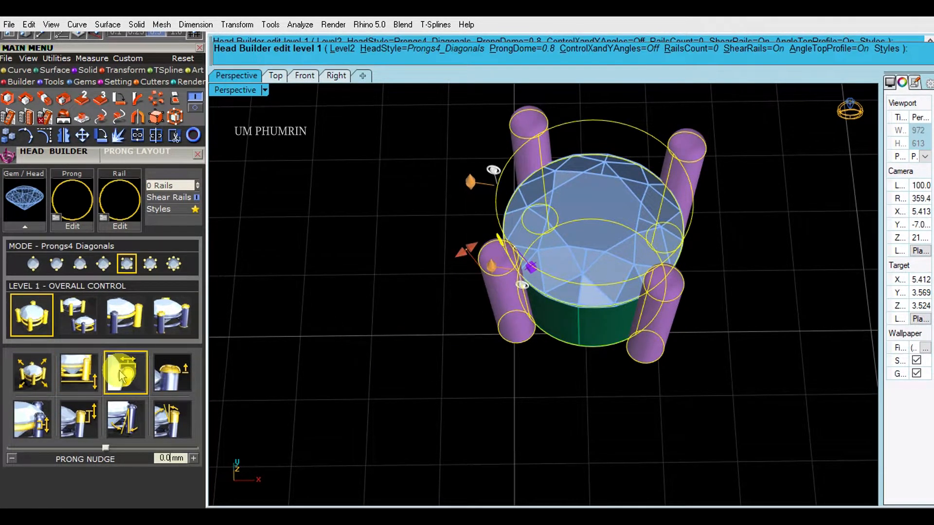
{"action": "left_click_drag", "start_coordinate": [530, 267], "coordinate": [533, 266]}
Step: Set the prongs' height above the girdle to 0.41 mm and finish the head
{"action": "right_click_drag", "start_coordinate": [570, 287], "coordinate": [597, 155]}
{"action": "left_click_drag", "start_coordinate": [462, 182], "coordinate": [474, 198]}
{"action": "right_click_drag", "start_coordinate": [474, 198], "coordinate": [552, 275]}
{"action": "right_click", "coordinate": [554, 277]}
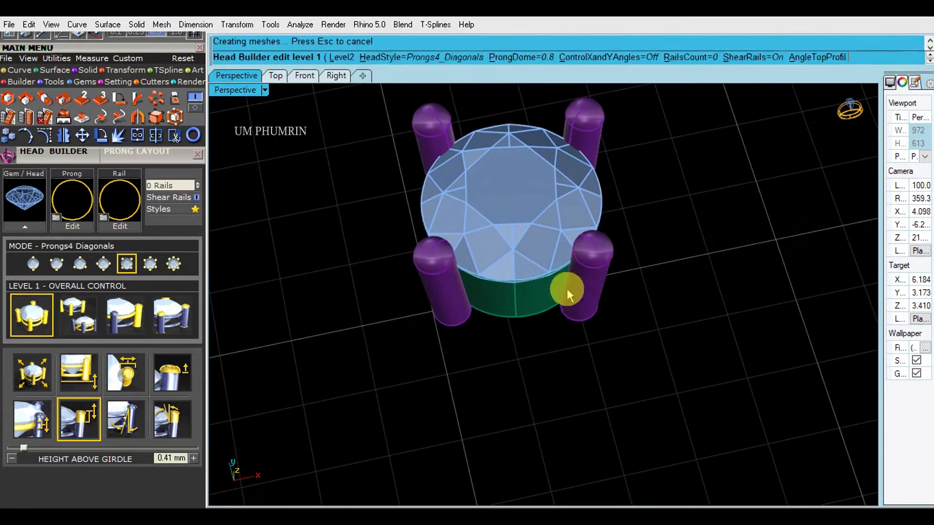
{"action": "left_click", "coordinate": [582, 293]}
{"action": "left_click", "coordinate": [755, 371]}
Step: Create a gem cutter for the round gem, keeping the 50% lower taper
{"action": "right_click_drag", "start_coordinate": [755, 371], "coordinate": [513, 231]}
{"action": "left_click", "coordinate": [513, 231]}
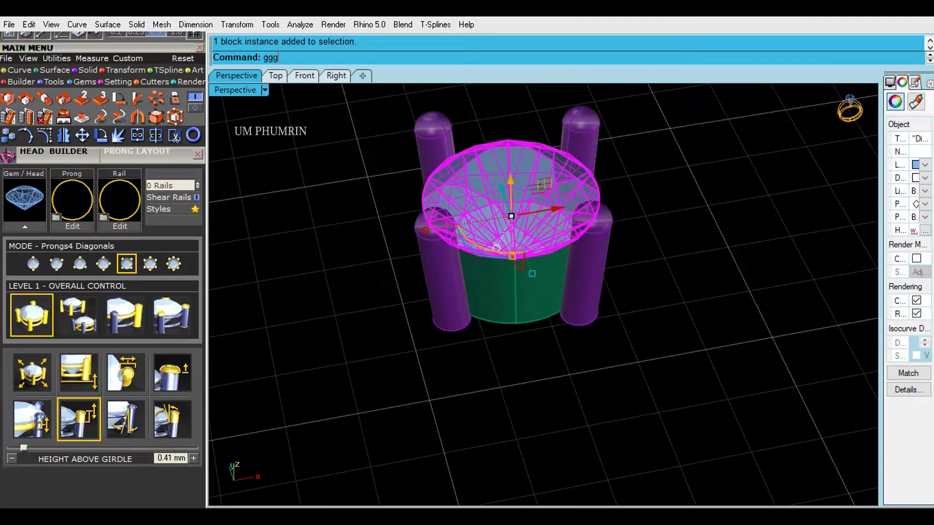
{"action": "key", "text": "Return"}
{"action": "right_click", "coordinate": [536, 243]}
Step: Subtract the gem cutter from the green cup beneath the gem with a Boolean operation
{"action": "left_click", "coordinate": [536, 300]}
{"action": "type", "text": "B"}
{"action": "key", "text": "Return"}
{"action": "left_click", "coordinate": [517, 219]}
{"action": "right_click", "coordinate": [517, 219]}
Step: Assign the four prongs to the Metal 01 layer
{"action": "left_click", "coordinate": [429, 246]}
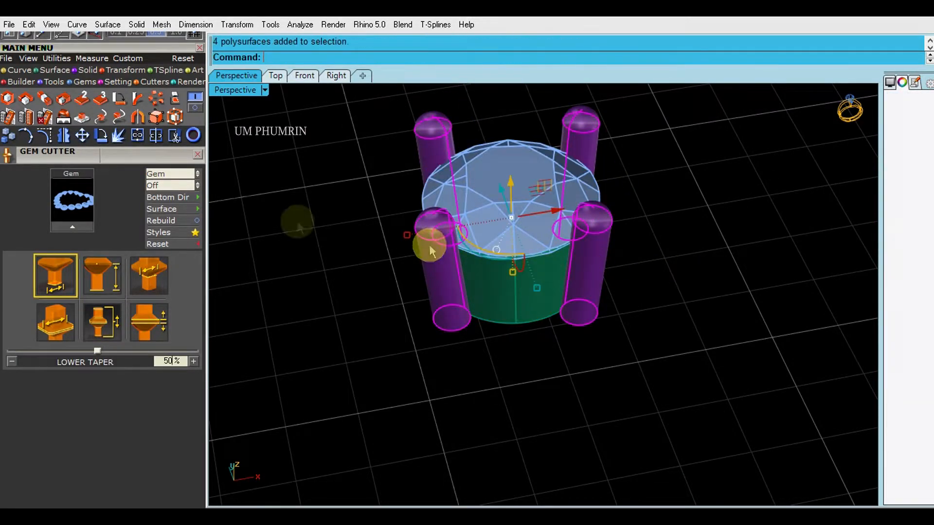
{"action": "left_click_drag", "start_coordinate": [99, 156], "coordinate": [110, 299]}
{"action": "left_click_drag", "start_coordinate": [108, 140], "coordinate": [103, 253]}
{"action": "left_click", "coordinate": [43, 123]}
{"action": "left_click", "coordinate": [312, 215]}
Step: Select the complete gem setting and inspect the cup opening and prong bases from underneath
{"action": "left_click_drag", "start_coordinate": [832, 358], "coordinate": [403, 157]}
{"action": "right_click_drag", "start_coordinate": [633, 253], "coordinate": [510, 296]}
{"action": "left_click", "coordinate": [698, 274]}
{"action": "scroll", "coordinate": [474, 312], "scroll_direction": "up", "scroll_amount": 5}
{"action": "right_click_drag", "start_coordinate": [715, 307], "coordinate": [603, 323]}
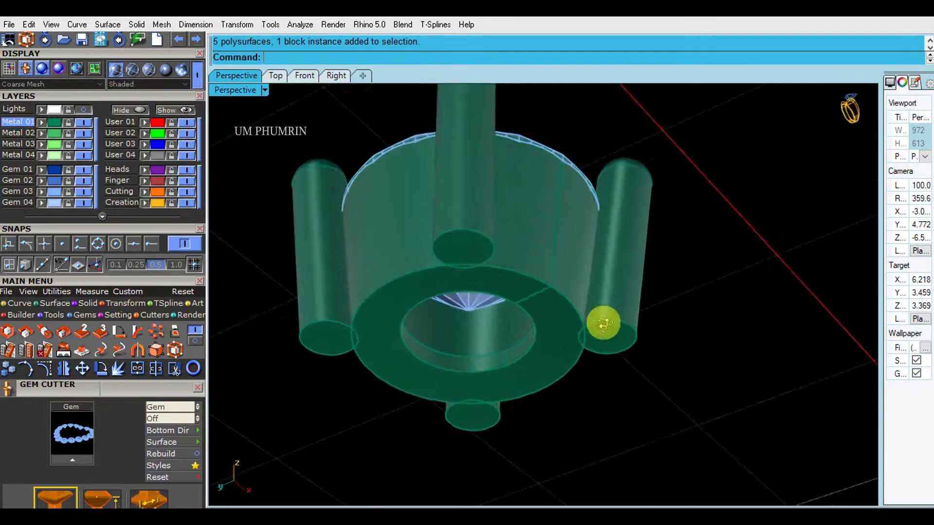
{"action": "left_click", "coordinate": [553, 306]}
{"action": "right_click_drag", "start_coordinate": [552, 307], "coordinate": [643, 331]}
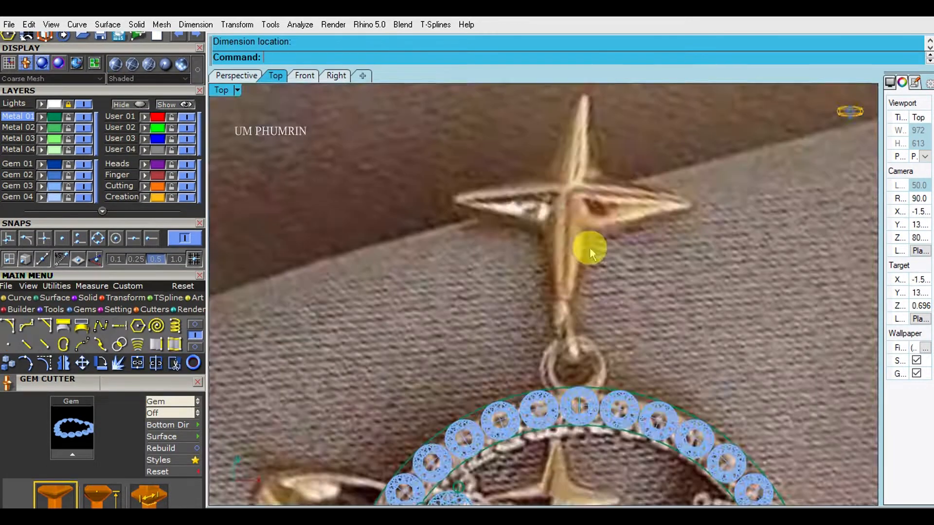
Step: Draw a vertical line up the lower arm of the top star in the reference photo, ending at its centre, and select it
{"action": "scroll", "coordinate": [574, 243], "scroll_direction": "down", "scroll_amount": 5}
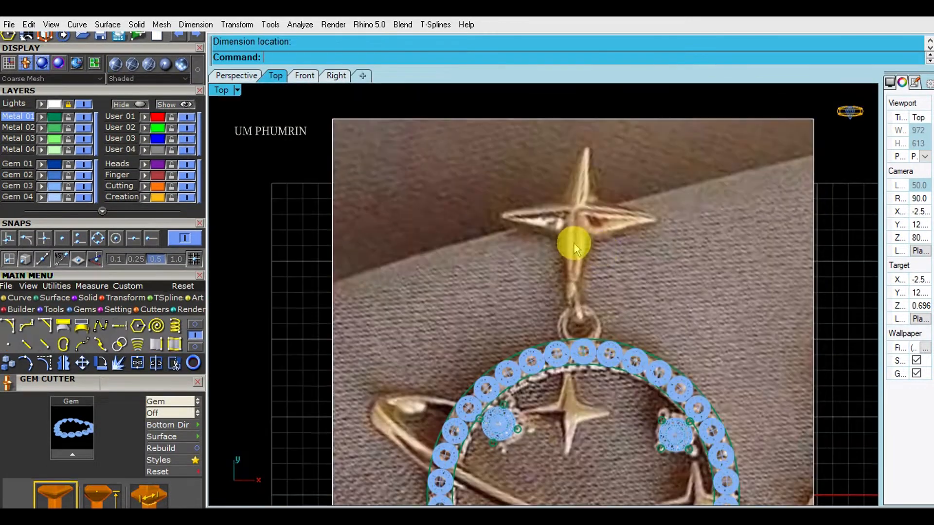
{"action": "scroll", "coordinate": [580, 267], "scroll_direction": "up", "scroll_amount": 5}
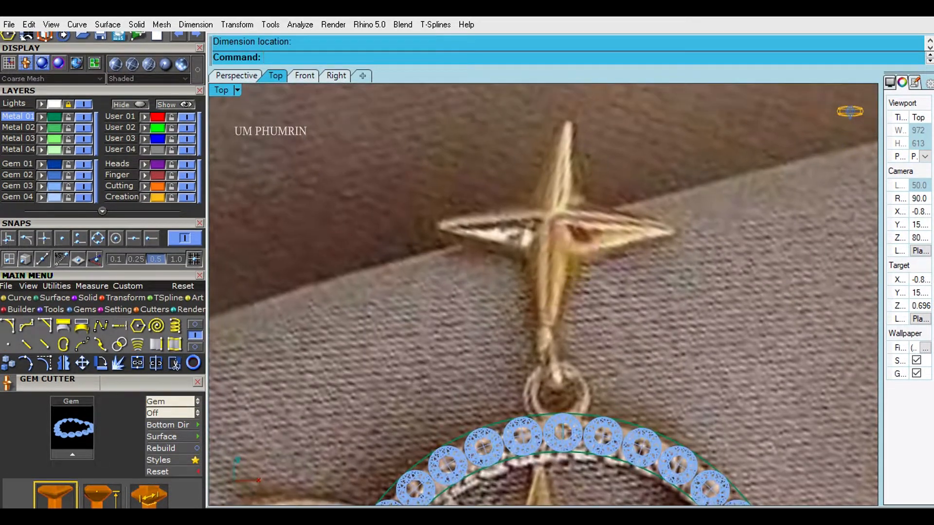
{"action": "type", "text": "l"}
{"action": "key", "text": "Return"}
{"action": "scroll", "coordinate": [571, 317], "scroll_direction": "down", "scroll_amount": 5}
{"action": "right_click_drag", "start_coordinate": [580, 283], "coordinate": [590, 220]}
{"action": "right_click_drag", "start_coordinate": [621, 265], "coordinate": [619, 313]}
{"action": "scroll", "coordinate": [563, 289], "scroll_direction": "up", "scroll_amount": 7}
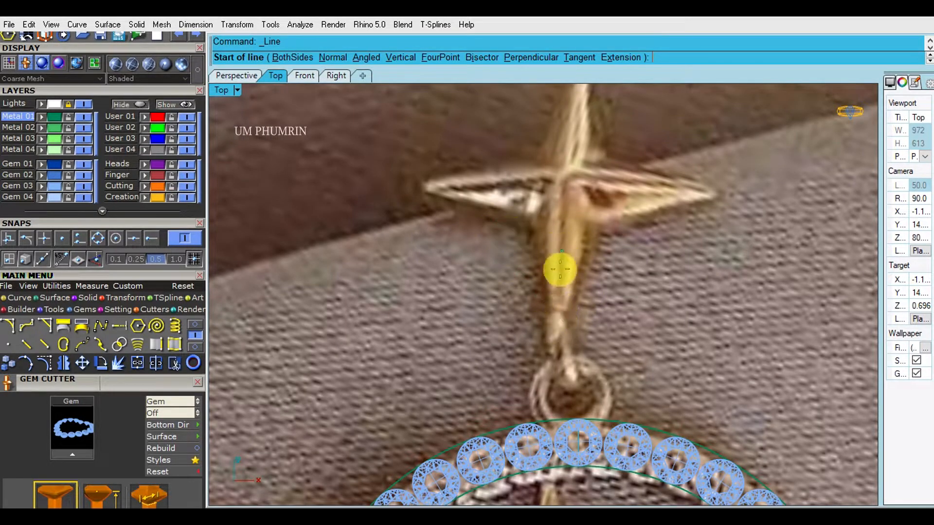
{"action": "scroll", "coordinate": [584, 311], "scroll_direction": "down", "scroll_amount": 3}
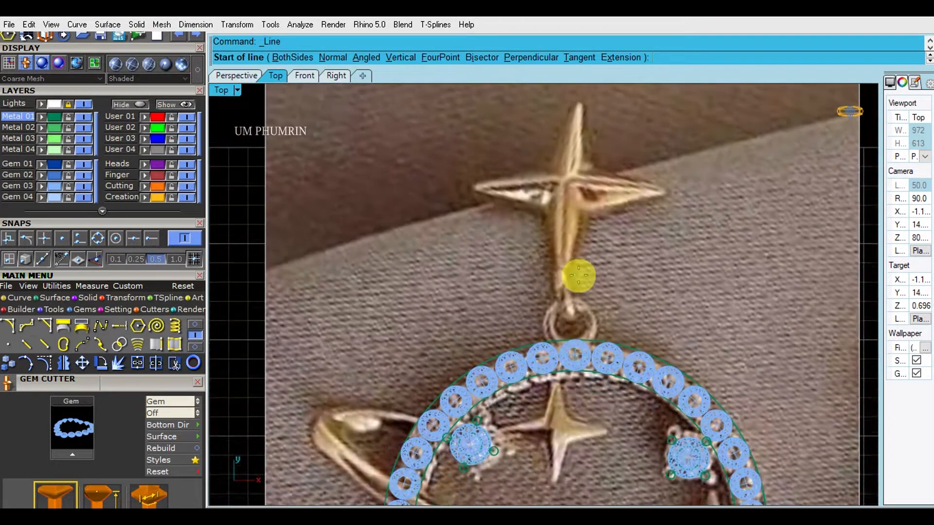
{"action": "scroll", "coordinate": [574, 279], "scroll_direction": "up", "scroll_amount": 3}
{"action": "left_click", "coordinate": [559, 287]}
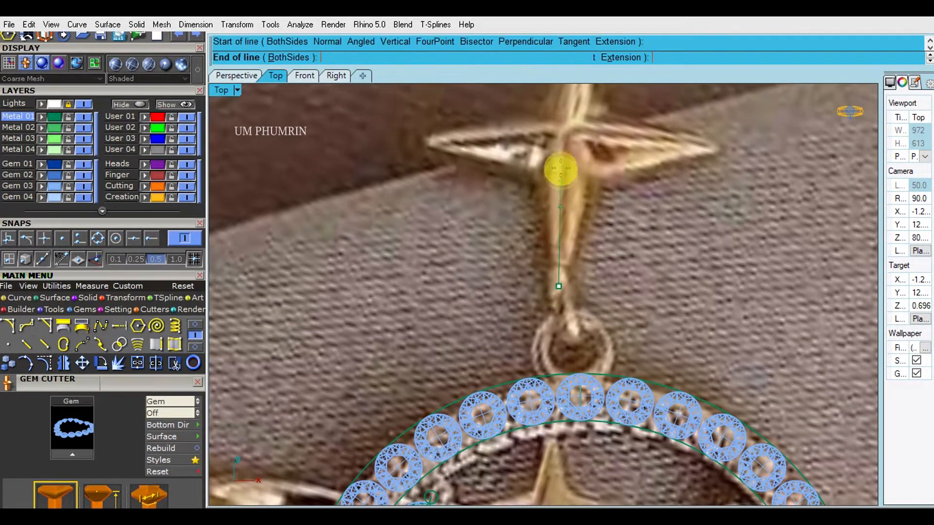
{"action": "left_click", "coordinate": [566, 131]}
{"action": "left_click_drag", "start_coordinate": [578, 177], "coordinate": [519, 191]}
{"action": "right_click_drag", "start_coordinate": [556, 195], "coordinate": [565, 245]}
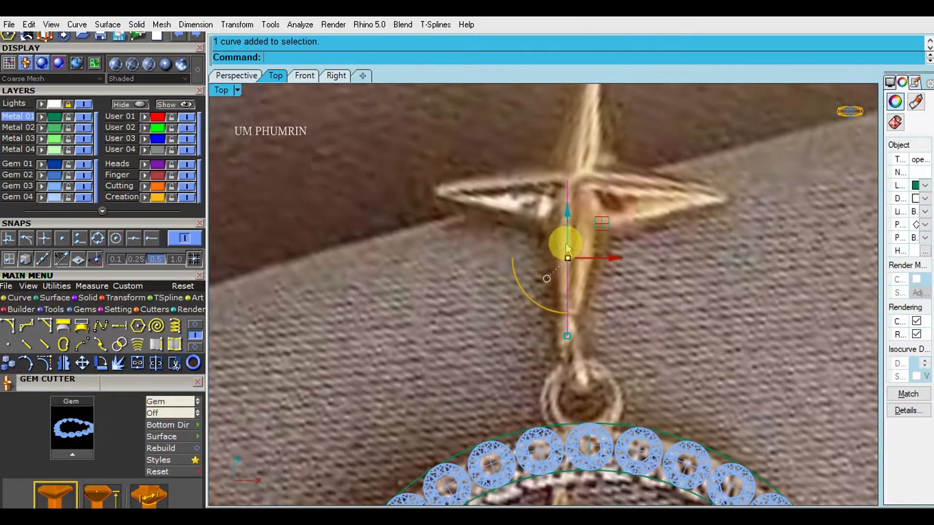
Step: Mirror a copy of the vertical line upward about its upper end at the star's centre
{"action": "key", "text": "ctrl+m"}
{"action": "left_click", "coordinate": [567, 175]}
{"action": "left_click", "coordinate": [646, 193]}
{"action": "right_click_drag", "start_coordinate": [662, 207], "coordinate": [647, 264]}
Step: Measure the star's vertical extent from the lower end of the line up to the upper arm
{"action": "type", "text": "d"}
{"action": "key", "text": "Return"}
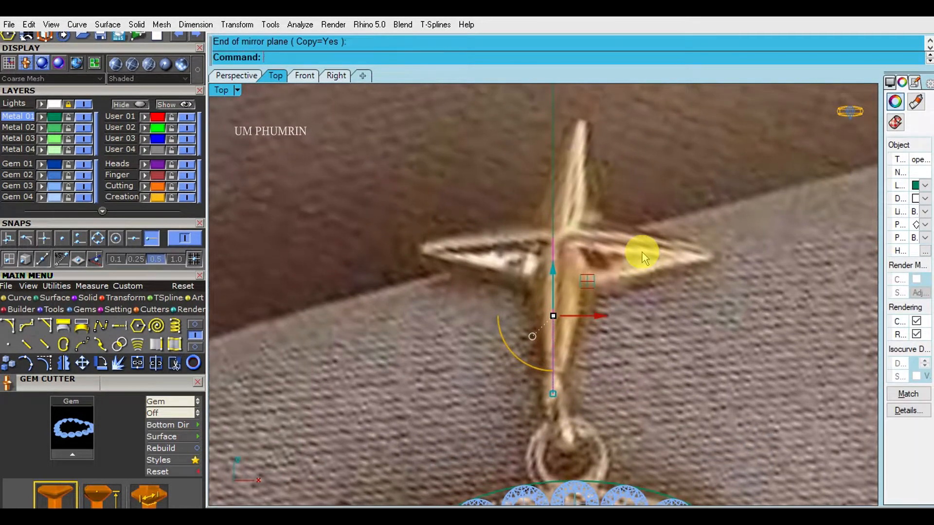
{"action": "left_click", "coordinate": [555, 390]}
{"action": "right_click_drag", "start_coordinate": [563, 162], "coordinate": [576, 197]}
{"action": "left_click", "coordinate": [552, 189]}
{"action": "scroll", "coordinate": [551, 189], "scroll_direction": "down", "scroll_amount": 5}
{"action": "key", "text": "Escape"}
{"action": "key", "text": "Escape"}
Step: Delete the mirrored upper line
{"action": "scroll", "coordinate": [594, 184], "scroll_direction": "up", "scroll_amount": 4}
{"action": "left_click", "coordinate": [549, 171]}
{"action": "type", "text": "De"}
{"action": "key", "text": "Return"}
Step: Measure the width across the star's lower arm near the centre, using a horizontal dimension
{"action": "right_click_drag", "start_coordinate": [614, 267], "coordinate": [606, 214]}
{"action": "left_click", "coordinate": [547, 219]}
{"action": "scroll", "coordinate": [549, 219], "scroll_direction": "up", "scroll_amount": 2}
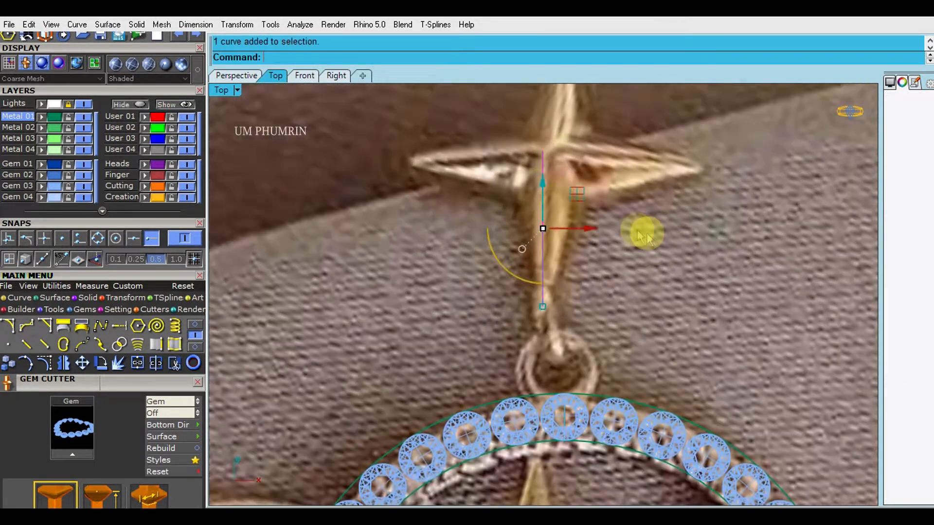
{"action": "type", "text": "d"}
{"action": "key", "text": "Return"}
{"action": "scroll", "coordinate": [545, 221], "scroll_direction": "up", "scroll_amount": 2}
{"action": "left_click", "coordinate": [513, 190]}
{"action": "left_click", "coordinate": [616, 192]}
{"action": "key", "text": "Escape"}
{"action": "right_click_drag", "start_coordinate": [603, 189], "coordinate": [617, 217]}
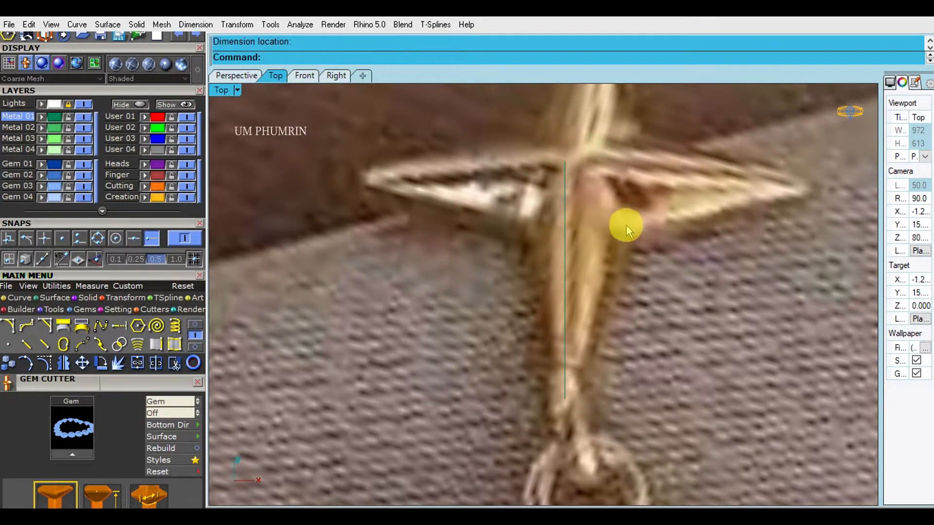
Step: Draw a 2.3 mm horizontal line beside the lower arm of the top star
{"action": "right_click_drag", "start_coordinate": [624, 252], "coordinate": [594, 242]}
{"action": "type", "text": "l"}
{"action": "key", "text": "Return"}
{"action": "left_click", "coordinate": [594, 241]}
{"action": "right_click_drag", "start_coordinate": [691, 243], "coordinate": [628, 242]}
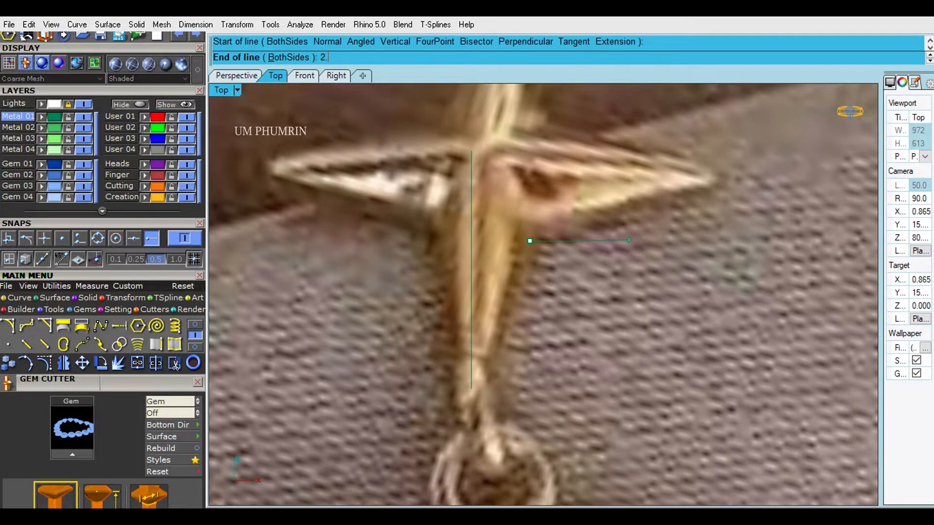
{"action": "type", "text": "3"}
{"action": "right_click", "coordinate": [629, 240]}
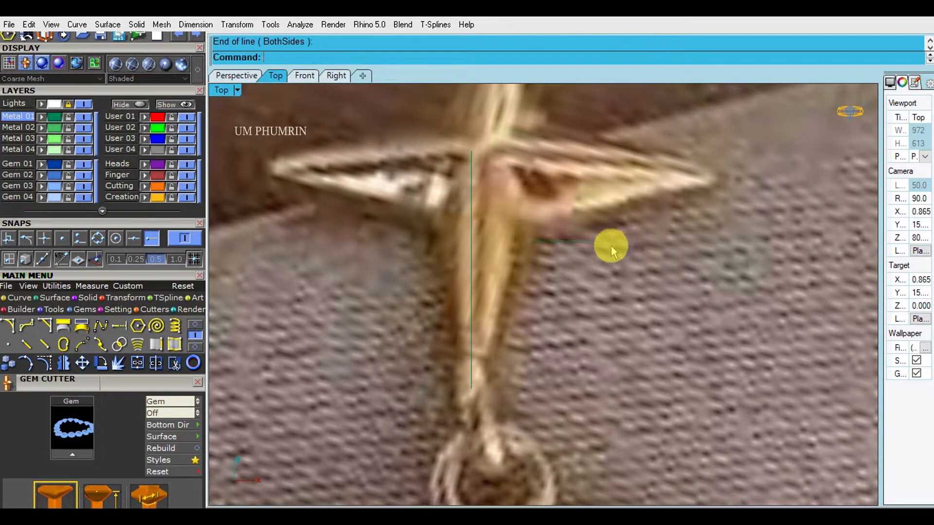
Step: Move the horizontal line by its midpoint onto the upper end of the vertical line
{"action": "left_click", "coordinate": [610, 251]}
{"action": "left_click", "coordinate": [82, 363]}
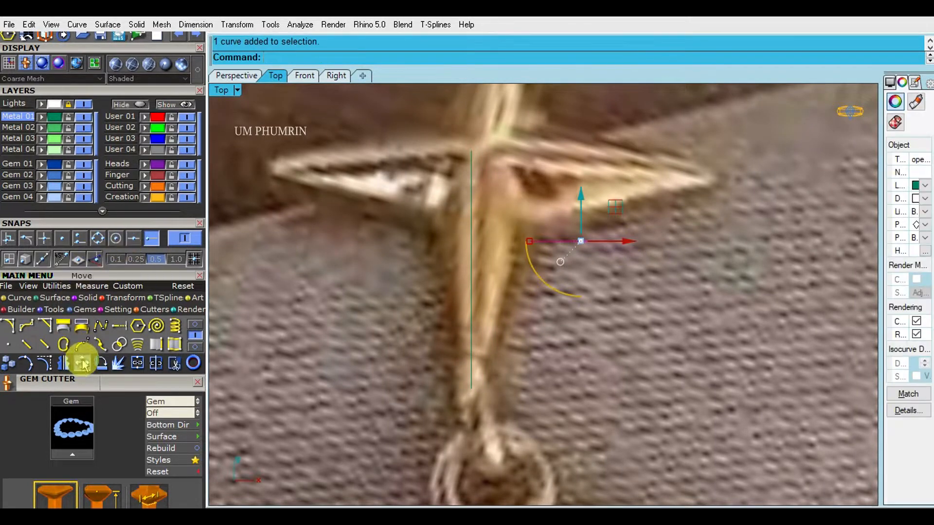
{"action": "left_click", "coordinate": [152, 239]}
{"action": "left_click", "coordinate": [584, 241]}
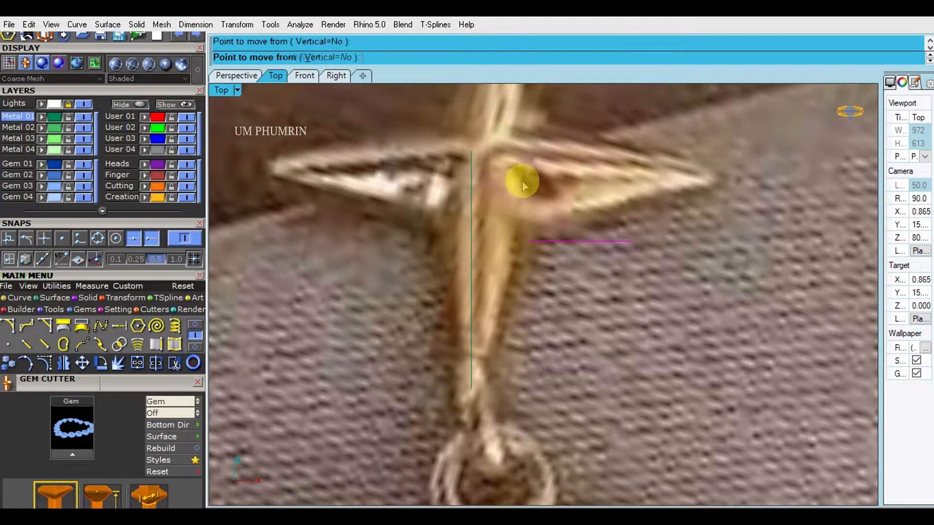
{"action": "left_click", "coordinate": [476, 146]}
{"action": "right_click_drag", "start_coordinate": [494, 166], "coordinate": [510, 173]}
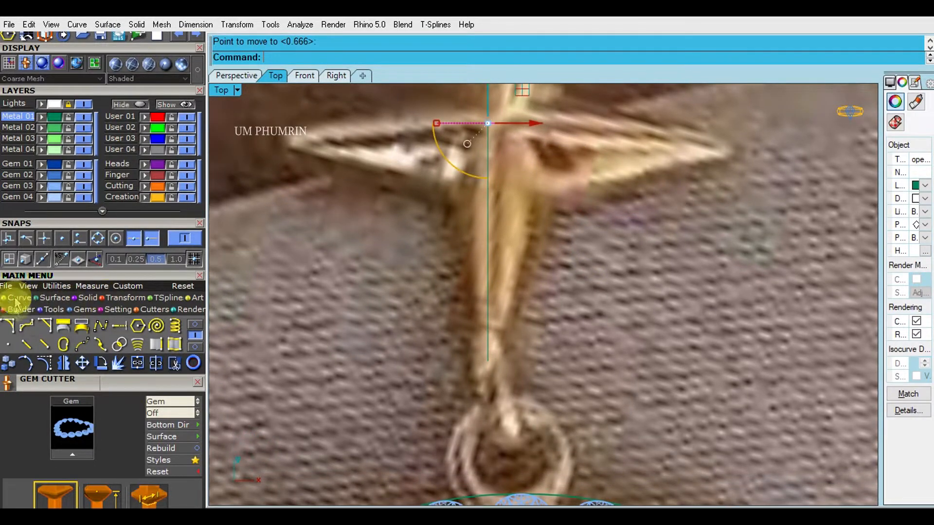
Step: Copy the horizontal line from its midpoint to the lower end of the vertical line
{"action": "left_click", "coordinate": [9, 363]}
{"action": "left_click", "coordinate": [487, 123]}
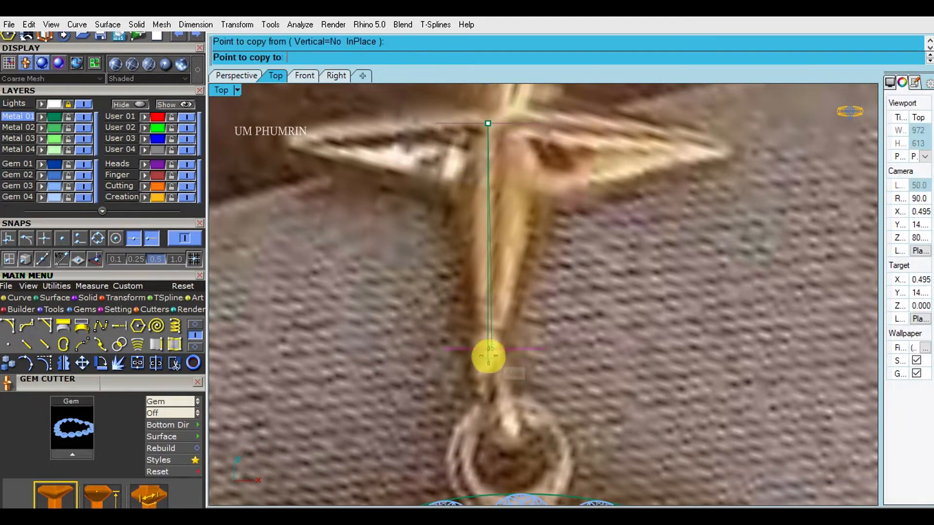
{"action": "left_click", "coordinate": [488, 360]}
{"action": "right_click", "coordinate": [415, 355]}
Step: Shorten the lower horizontal line about its midpoint to match the narrow tip of the arm
{"action": "scroll", "coordinate": [458, 365], "scroll_direction": "up", "scroll_amount": 4}
{"action": "left_click", "coordinate": [443, 359]}
{"action": "left_click_drag", "start_coordinate": [427, 359], "coordinate": [478, 361]}
{"action": "scroll", "coordinate": [505, 300], "scroll_direction": "down", "scroll_amount": 8}
Step: Try sweeping a surface along the vertical line through both horizontal lines, and delete that surface
{"action": "left_click", "coordinate": [503, 233]}
{"action": "right_click_drag", "start_coordinate": [537, 240], "coordinate": [559, 271]}
{"action": "key", "text": "F4"}
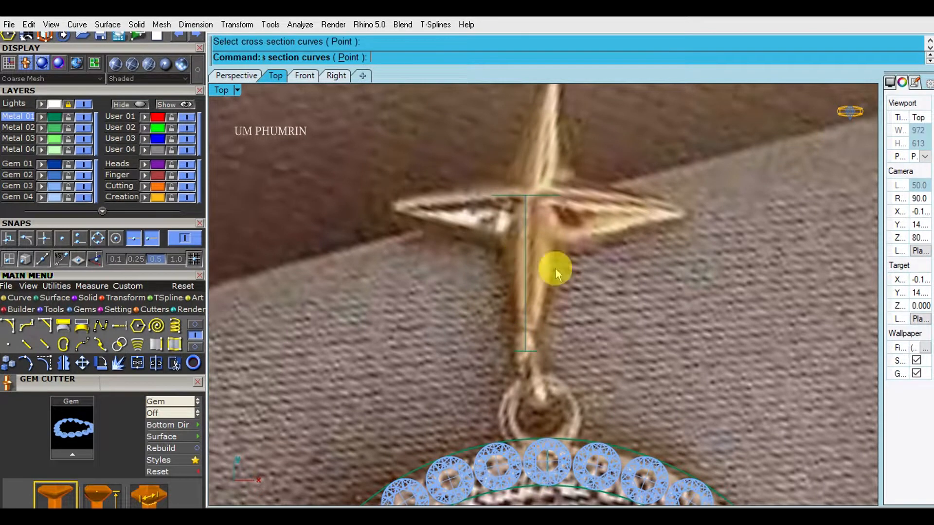
{"action": "left_click", "coordinate": [523, 253]}
{"action": "type", "text": "sw"}
{"action": "key", "text": "Return"}
{"action": "left_click_drag", "start_coordinate": [448, 170], "coordinate": [601, 350]}
{"action": "left_click", "coordinate": [550, 261]}
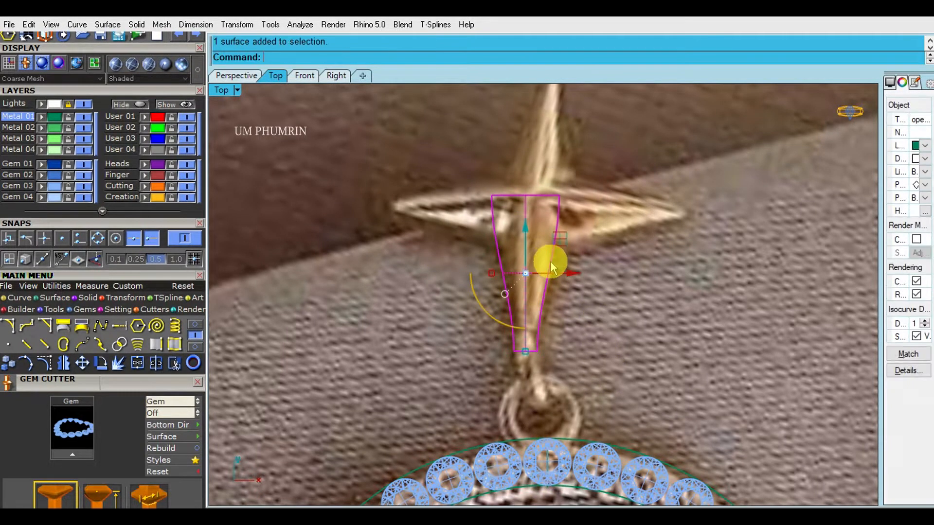
{"action": "type", "text": "d"}
{"action": "key", "text": "Return"}
Step: Draw two slanted lines joining the matching ends of the wide upper line and the short lower line
{"action": "type", "text": "l"}
{"action": "key", "text": "Return"}
{"action": "left_click", "coordinate": [558, 197]}
{"action": "left_click", "coordinate": [537, 352]}
{"action": "right_click", "coordinate": [493, 231]}
{"action": "left_click", "coordinate": [493, 197]}
{"action": "left_click", "coordinate": [515, 352]}
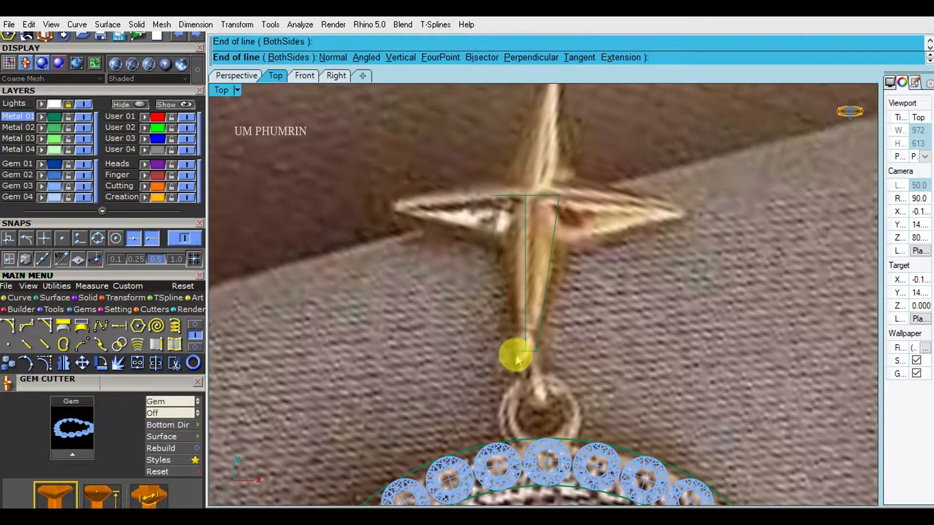
Step: Try a polar array of the five arm curves about the upper line's midpoint, with 4 items over 360°, and undo it
{"action": "left_click_drag", "start_coordinate": [613, 376], "coordinate": [405, 143]}
{"action": "right_click_drag", "start_coordinate": [526, 212], "coordinate": [521, 238]}
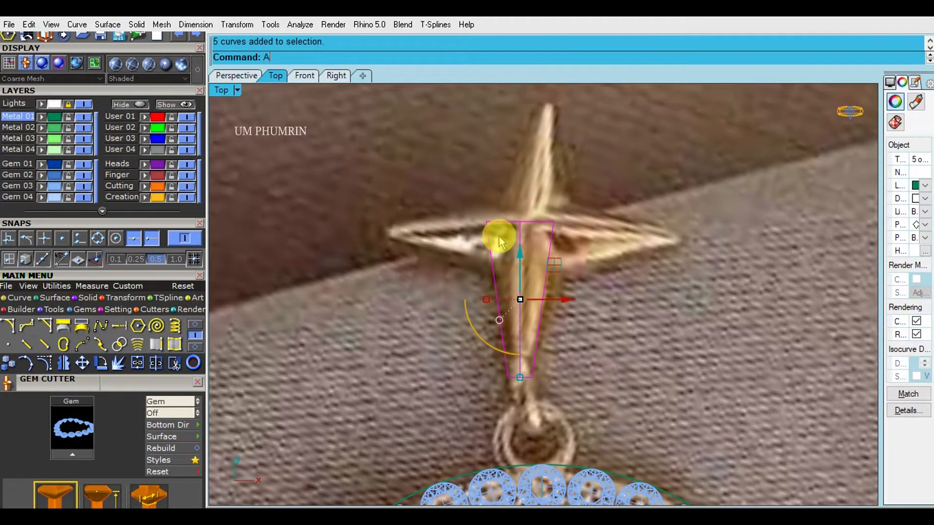
{"action": "left_click", "coordinate": [520, 223]}
{"action": "key", "text": "Return"}
{"action": "key", "text": "Return"}
{"action": "key", "text": "Return"}
{"action": "scroll", "coordinate": [578, 273], "scroll_direction": "down", "scroll_amount": 3}
{"action": "scroll", "coordinate": [593, 256], "scroll_direction": "down", "scroll_amount": 2}
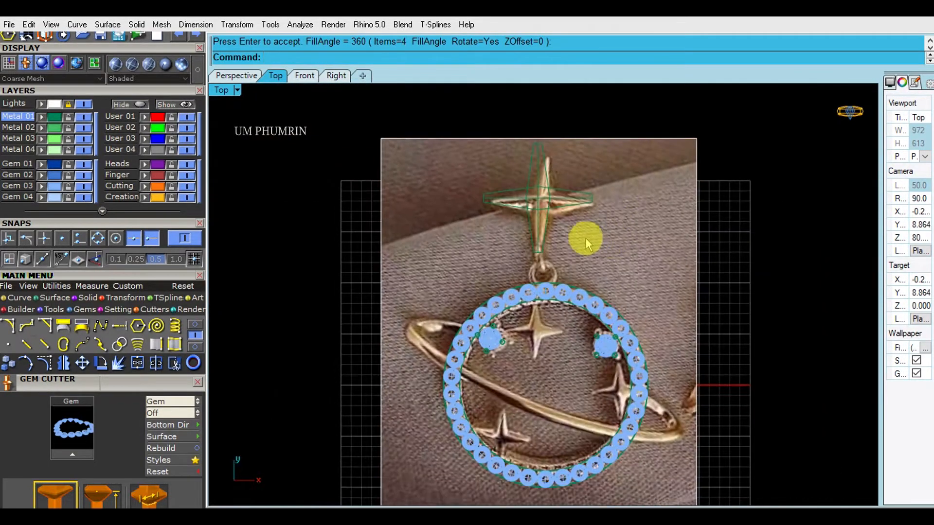
{"action": "key", "text": "ctrl+z"}
{"action": "scroll", "coordinate": [569, 253], "scroll_direction": "up", "scroll_amount": 6}
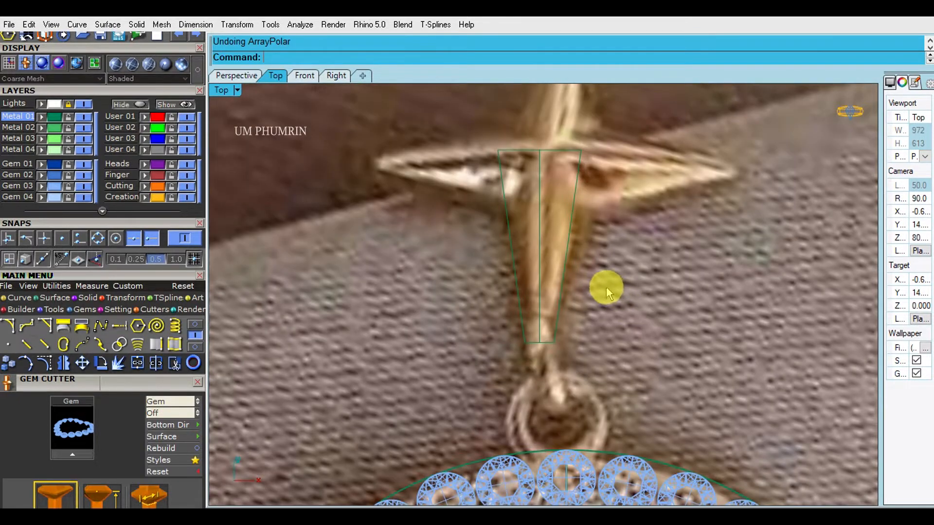
Step: Isolate the five arm curves by hiding the Lights layer with the reference photo and all other objects, and reselect the curves
{"action": "left_click_drag", "start_coordinate": [603, 286], "coordinate": [394, 137]}
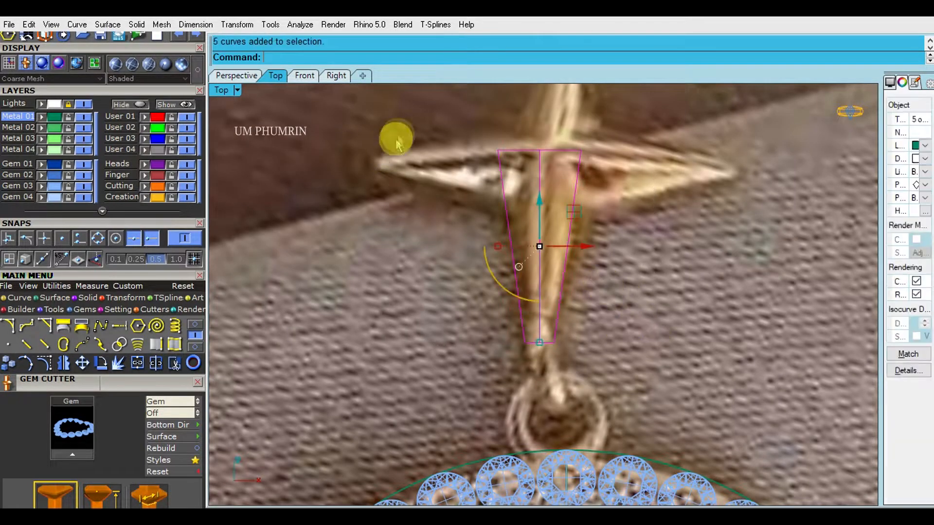
{"action": "left_click", "coordinate": [83, 104]}
{"action": "left_click", "coordinate": [124, 104]}
{"action": "left_click_drag", "start_coordinate": [401, 132], "coordinate": [721, 385]}
Step: Centre the five arm curves at 0 in X, Y and Z on the construction plane
{"action": "scroll", "coordinate": [558, 240], "scroll_direction": "down", "scroll_amount": 2}
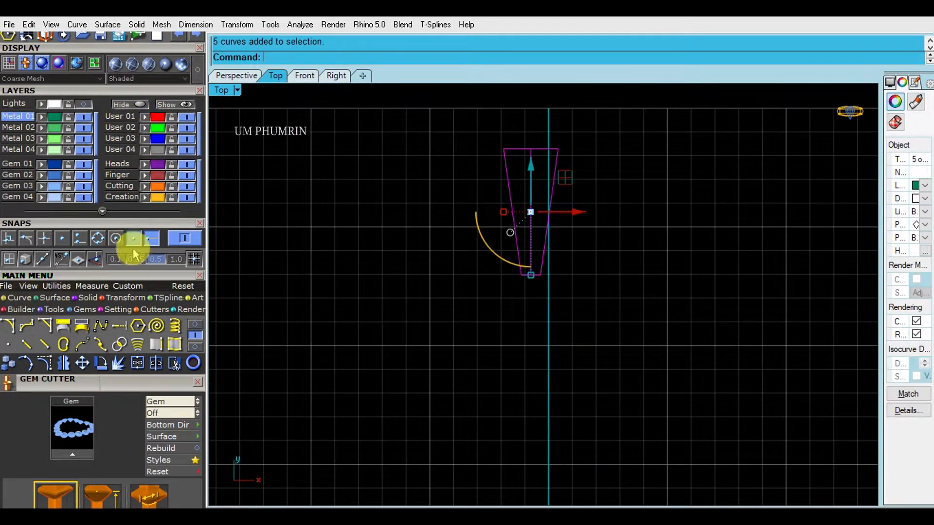
{"action": "scroll", "coordinate": [491, 267], "scroll_direction": "down", "scroll_amount": 2}
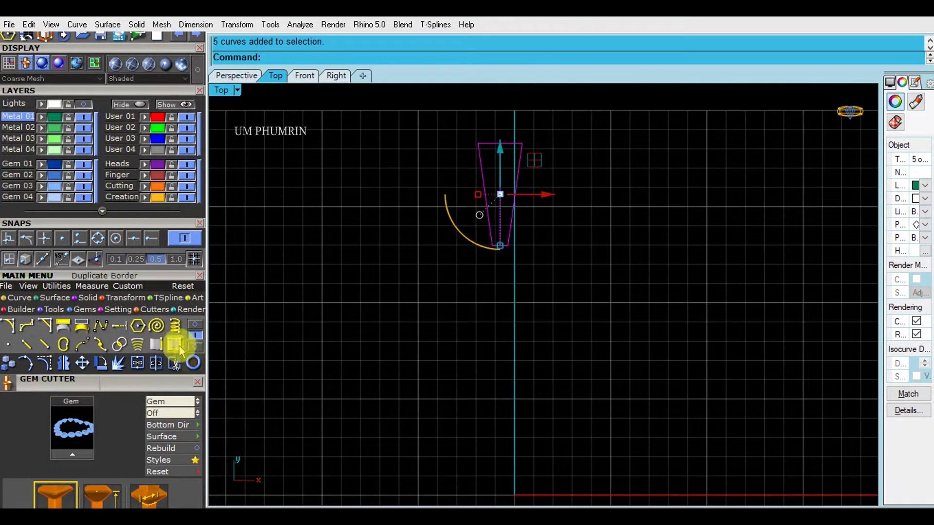
{"action": "left_click", "coordinate": [54, 295]}
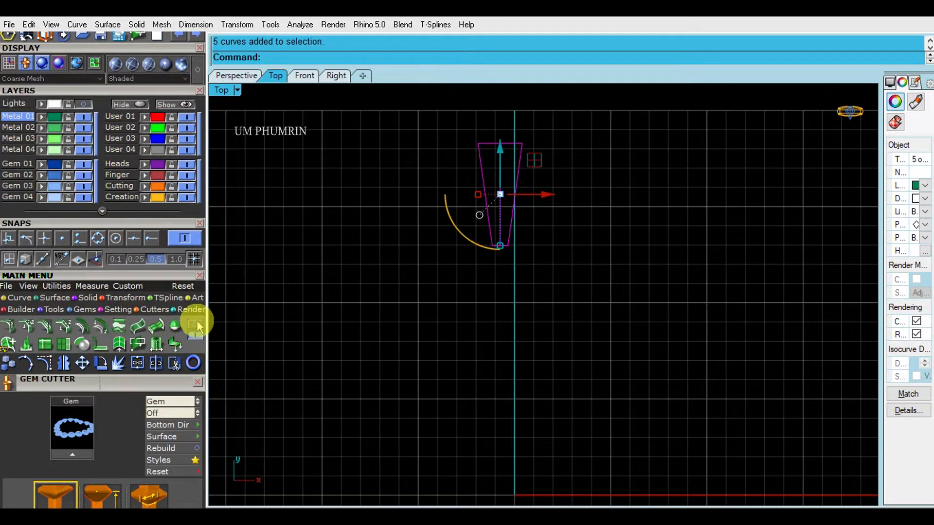
{"action": "left_click", "coordinate": [57, 286]}
{"action": "left_click", "coordinate": [194, 325]}
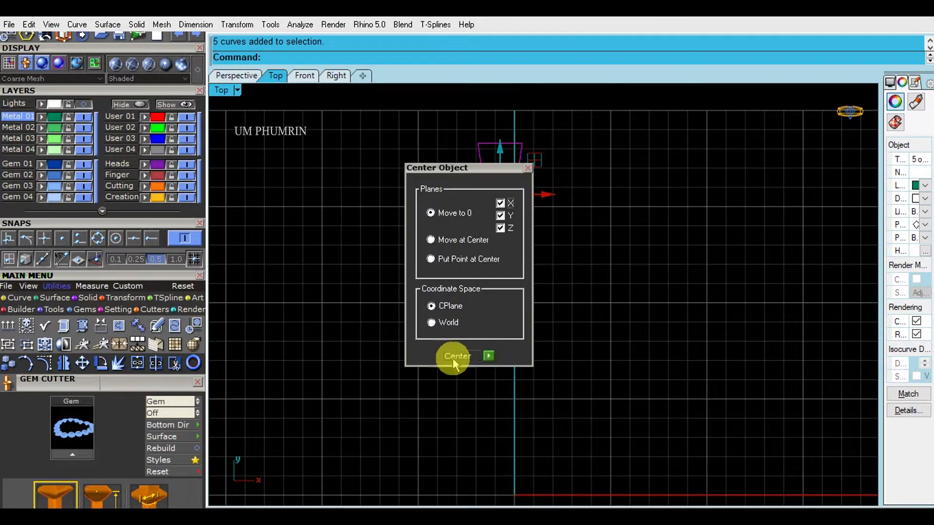
{"action": "left_click", "coordinate": [487, 356]}
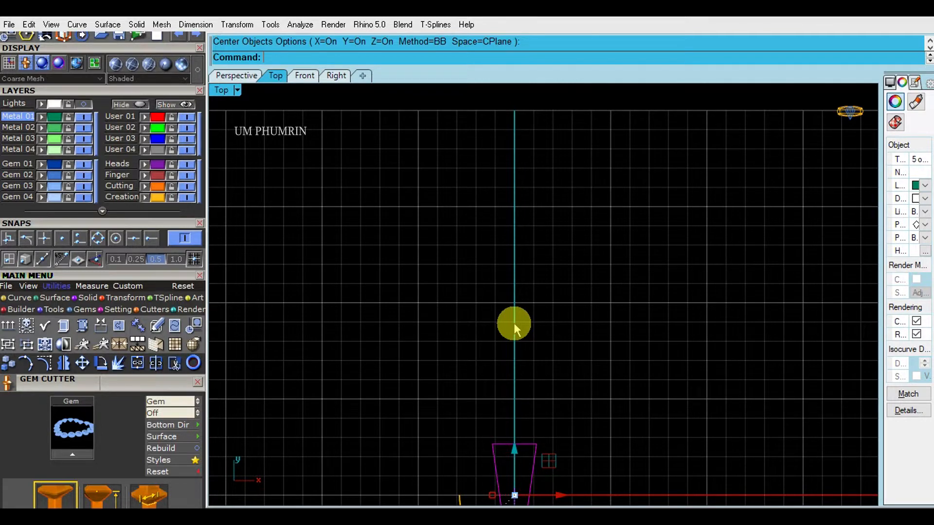
Step: Move the five arm curves so the midpoint of the wide upper line sits on the origin (0)
{"action": "scroll", "coordinate": [542, 260], "scroll_direction": "down", "scroll_amount": 2}
{"action": "right_click_drag", "start_coordinate": [549, 248], "coordinate": [513, 127]}
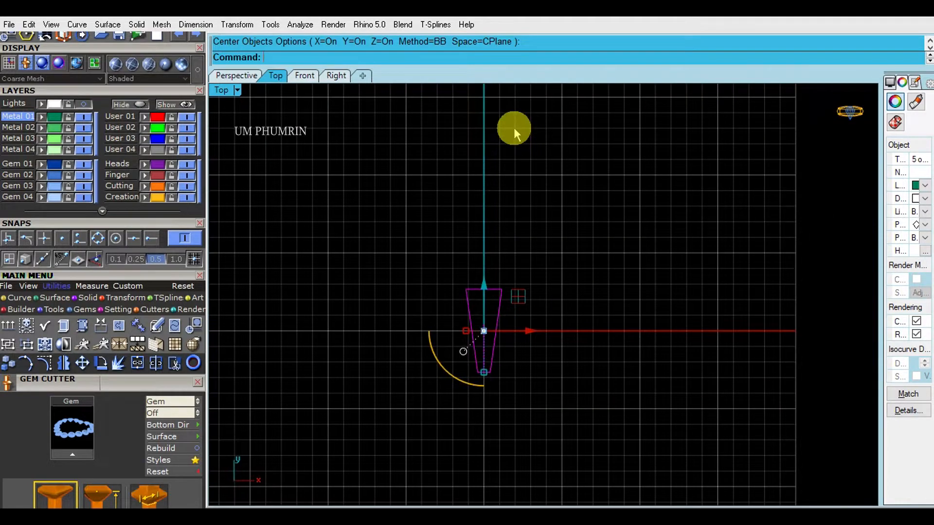
{"action": "left_click_drag", "start_coordinate": [395, 220], "coordinate": [606, 430]}
{"action": "scroll", "coordinate": [483, 310], "scroll_direction": "up", "scroll_amount": 4}
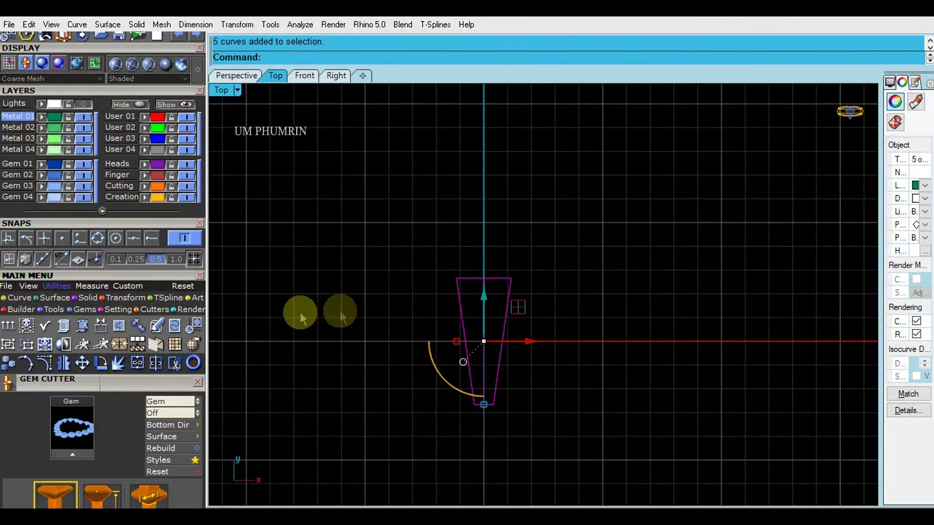
{"action": "left_click", "coordinate": [82, 364]}
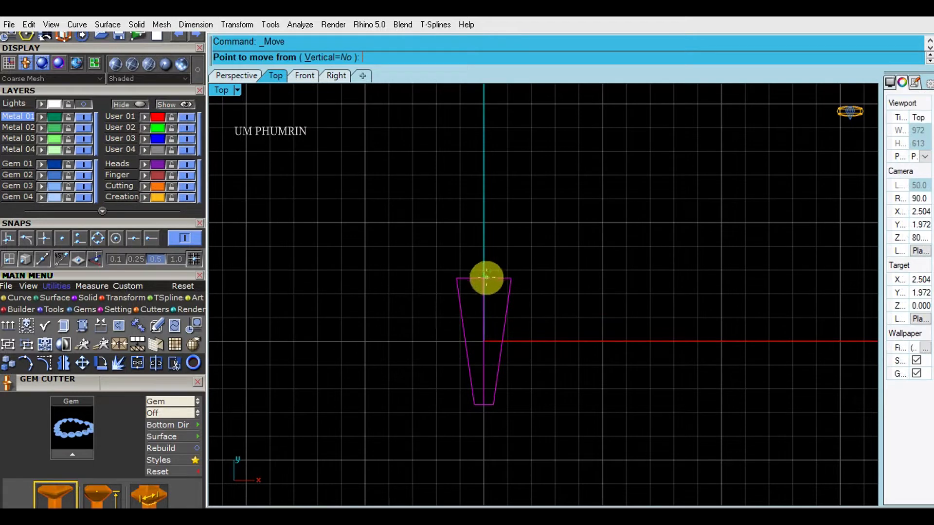
{"action": "left_click", "coordinate": [483, 278]}
{"action": "type", "text": "0"}
{"action": "key", "text": "Return"}
{"action": "right_click_drag", "start_coordinate": [536, 328], "coordinate": [562, 286]}
{"action": "key", "text": "F4"}
{"action": "type", "text": "0"}
{"action": "key", "text": "Return"}
{"action": "key", "text": "Return"}
{"action": "key", "text": "Return"}
{"action": "key", "text": "Return"}
{"action": "scroll", "coordinate": [614, 376], "scroll_direction": "down", "scroll_amount": 3}
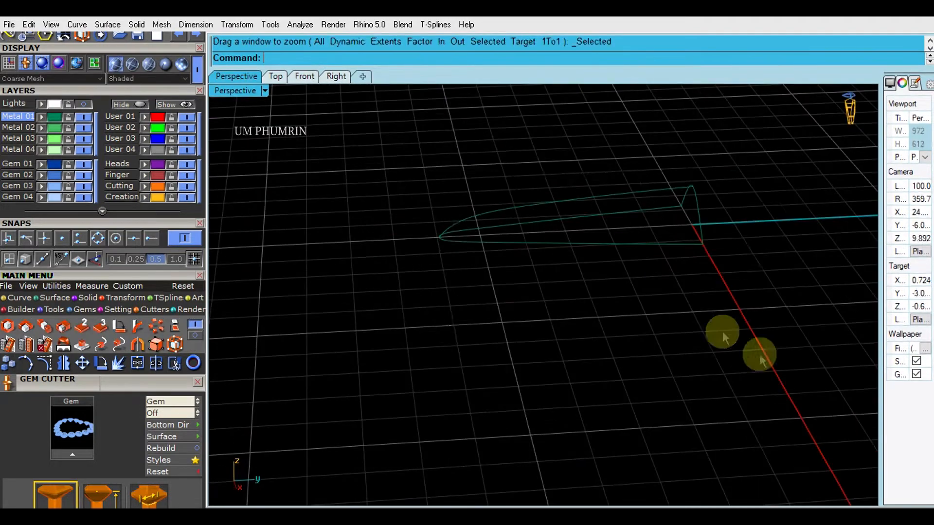
Step: Build a network surface from the four curves that outline the star arm
{"action": "left_click_drag", "start_coordinate": [761, 354], "coordinate": [607, 179]}
{"action": "left_click", "coordinate": [628, 147]}
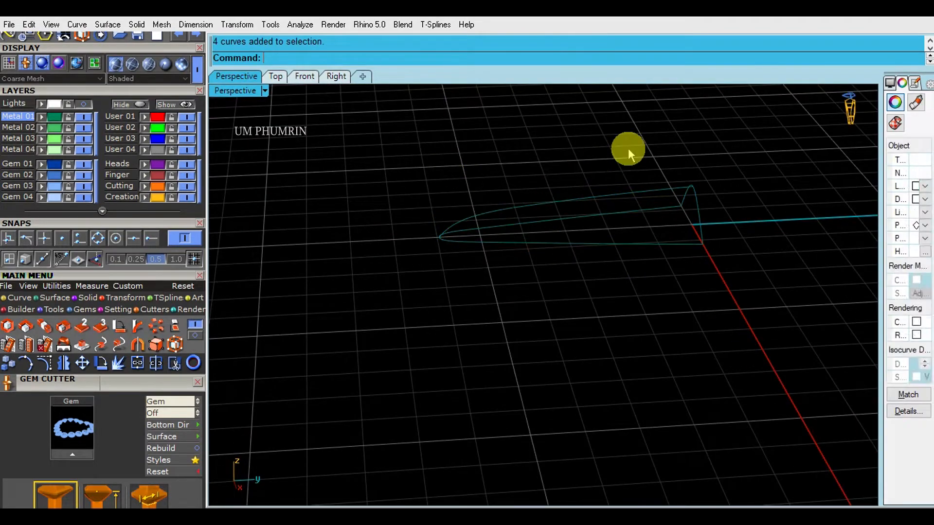
{"action": "left_click_drag", "start_coordinate": [744, 350], "coordinate": [559, 146]}
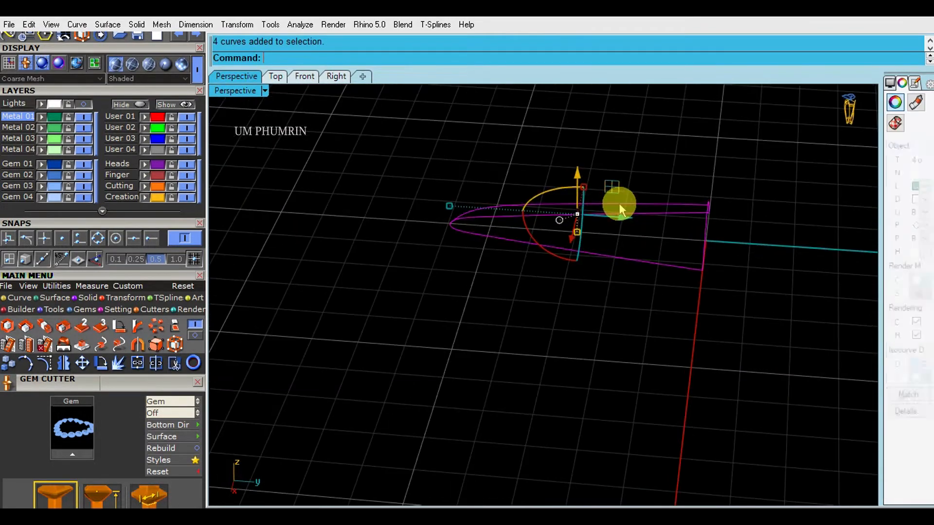
{"action": "type", "text": "ns"}
{"action": "key", "text": "Return"}
{"action": "key", "text": "Return"}
{"action": "right_click_drag", "start_coordinate": [579, 154], "coordinate": [667, 148]}
{"action": "key", "text": "Delete"}
Step: Select the arm surface with its four curves and save the model over project slot 50
{"action": "left_click_drag", "start_coordinate": [327, 136], "coordinate": [627, 272]}
{"action": "left_click", "coordinate": [664, 207], "text": "ctrl"}
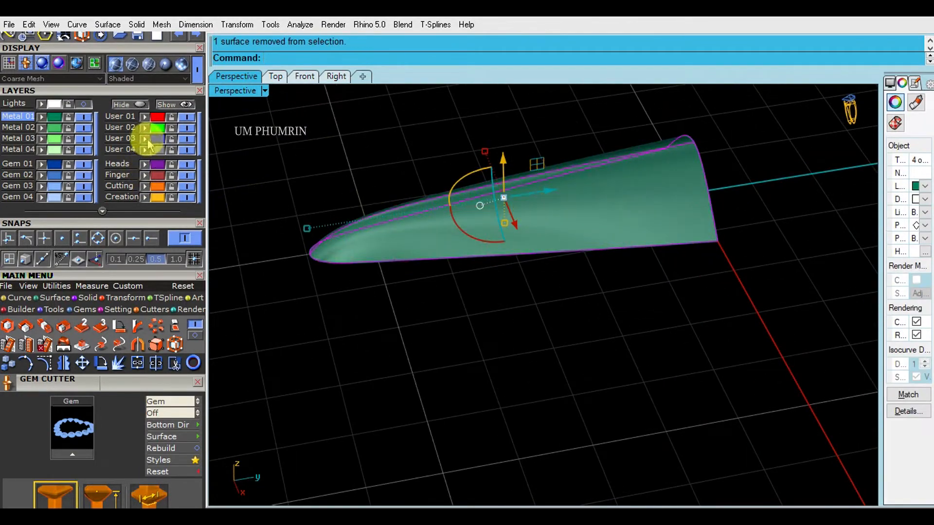
{"action": "left_click", "coordinate": [275, 77]}
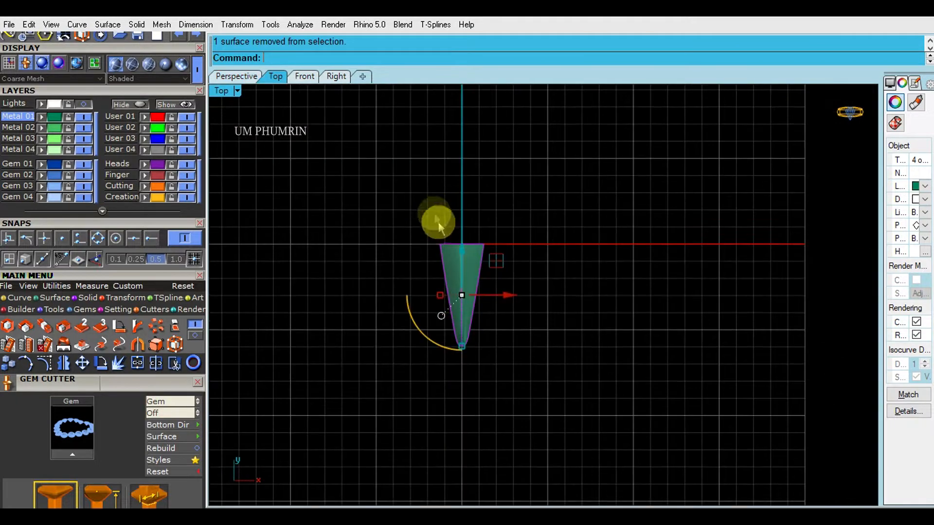
{"action": "left_click_drag", "start_coordinate": [347, 194], "coordinate": [525, 383]}
{"action": "left_click_drag", "start_coordinate": [136, 93], "coordinate": [119, 282]}
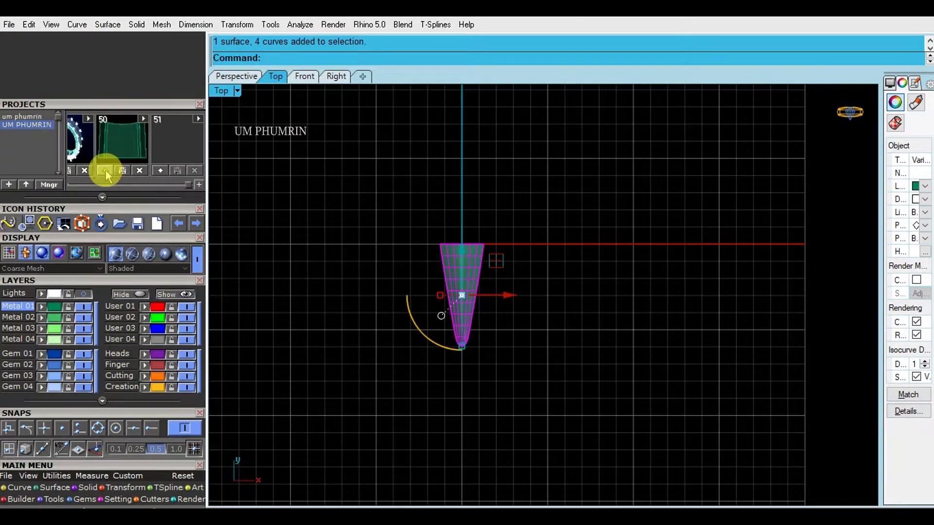
{"action": "left_click", "coordinate": [106, 170]}
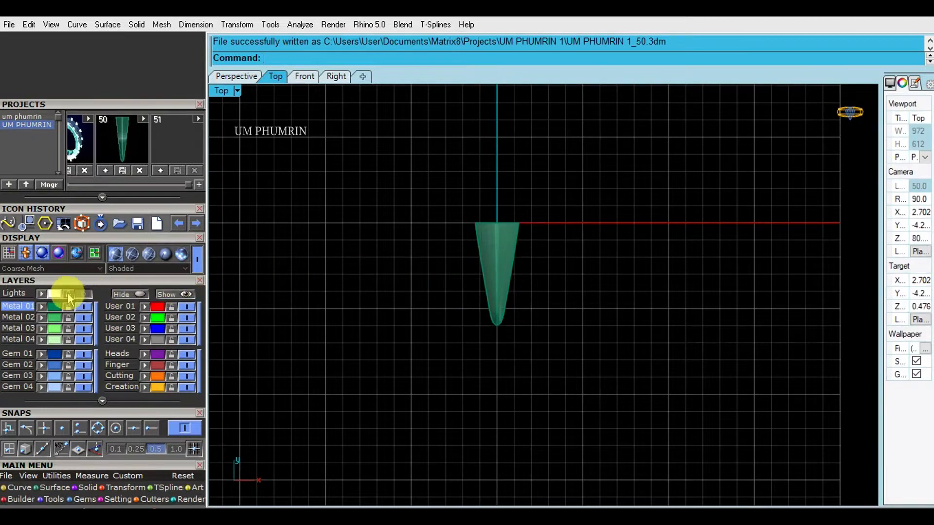
Step: Show the Lights layer with the reference photo and move the arm with its curves onto the top star's lower arm
{"action": "left_click", "coordinate": [84, 293]}
{"action": "right_click_drag", "start_coordinate": [428, 278], "coordinate": [417, 363]}
{"action": "left_click_drag", "start_coordinate": [418, 291], "coordinate": [553, 434]}
{"action": "right_click_drag", "start_coordinate": [491, 325], "coordinate": [490, 382]}
{"action": "left_click_drag", "start_coordinate": [484, 370], "coordinate": [504, 165]}
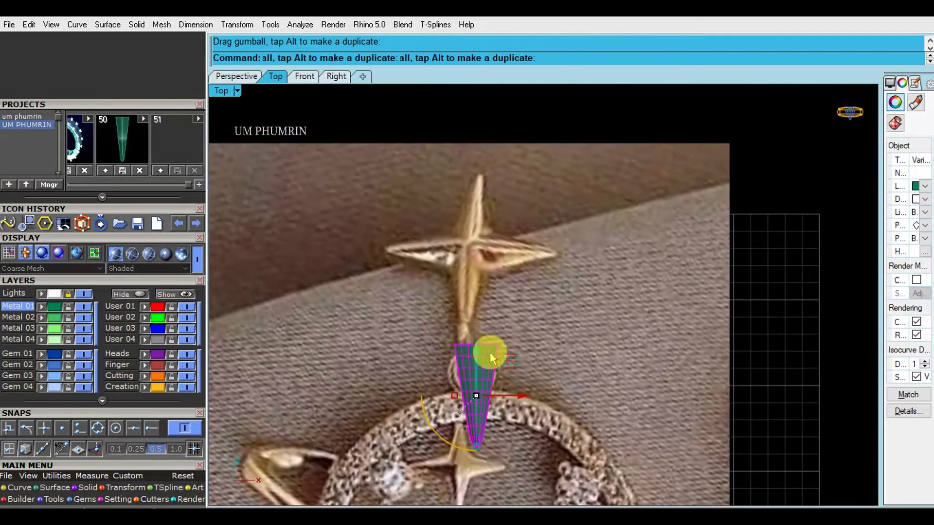
{"action": "left_click_drag", "start_coordinate": [489, 350], "coordinate": [490, 255]}
Step: Polar array the arm about the middle of its wide end, with 4 items over 360°, to form the star
{"action": "scroll", "coordinate": [482, 253], "scroll_direction": "up", "scroll_amount": 2}
{"action": "key", "text": "Return"}
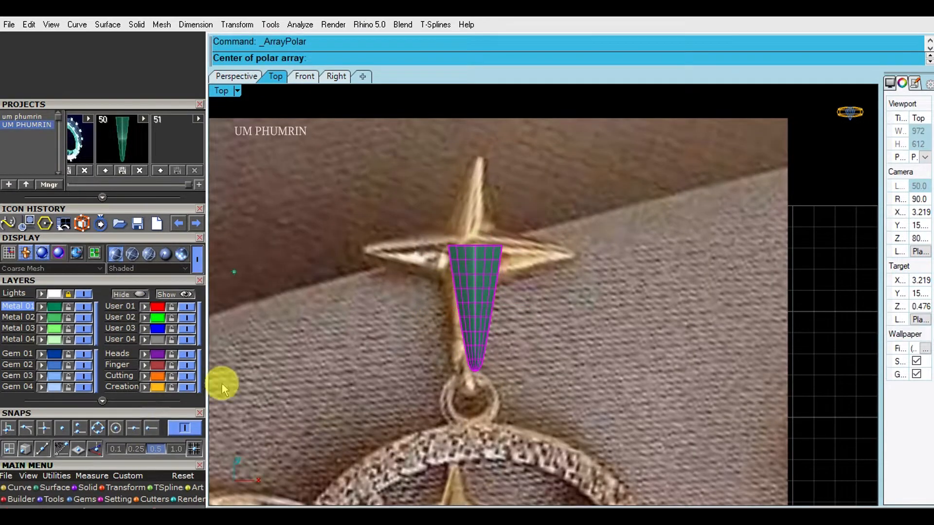
{"action": "left_click", "coordinate": [475, 237]}
{"action": "key", "text": "Return"}
{"action": "key", "text": "Return"}
{"action": "scroll", "coordinate": [532, 257], "scroll_direction": "down", "scroll_amount": 5}
{"action": "scroll", "coordinate": [478, 267], "scroll_direction": "up", "scroll_amount": 7}
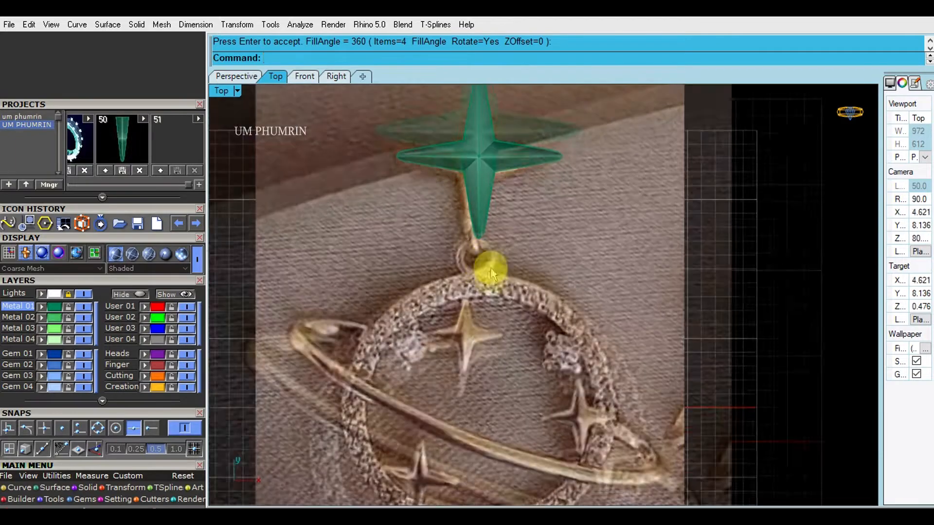
{"action": "type", "text": "c"}
{"action": "key", "text": "Return"}
{"action": "scroll", "coordinate": [457, 263], "scroll_direction": "up", "scroll_amount": 9}
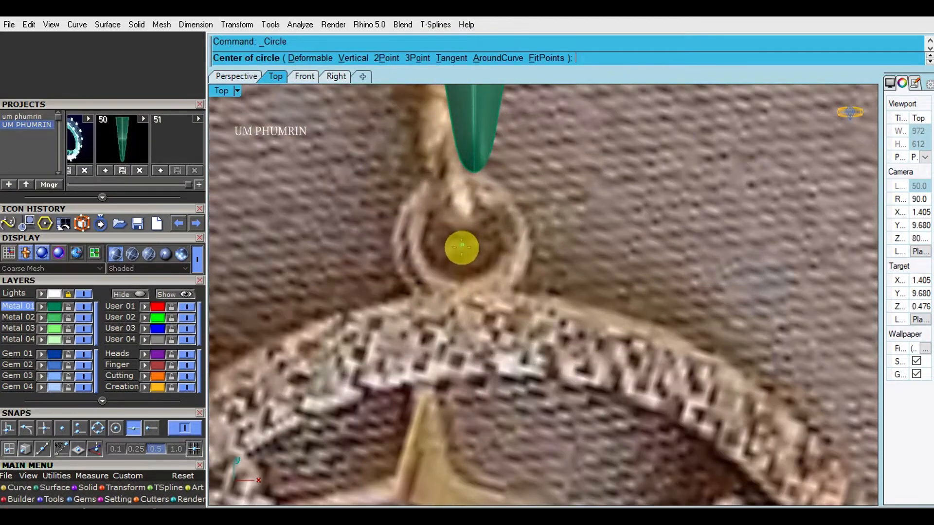
{"action": "scroll", "coordinate": [462, 247], "scroll_direction": "down", "scroll_amount": 2}
{"action": "key", "text": "Escape"}
Step: Draw a vertical guide line from the origin up to the top star's lower tip
{"action": "type", "text": "l"}
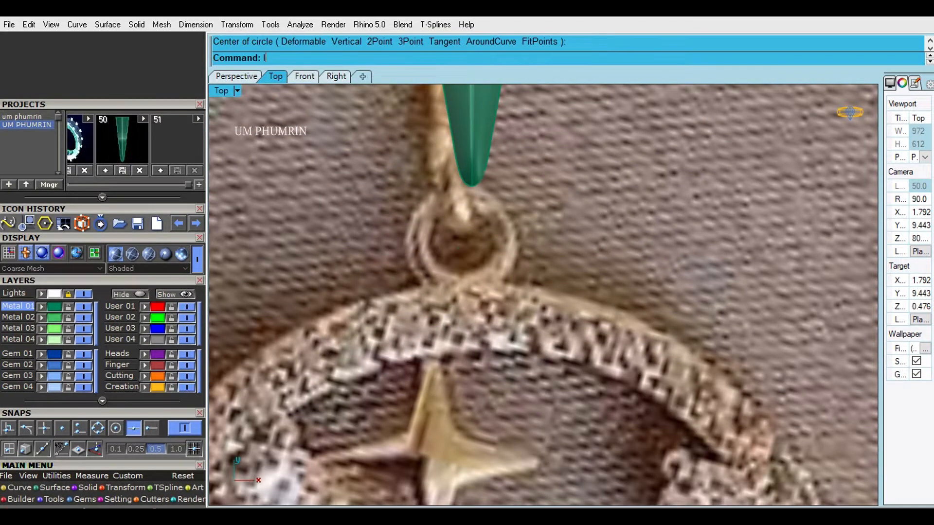
{"action": "key", "text": "Return"}
{"action": "type", "text": "0"}
{"action": "key", "text": "Return"}
{"action": "scroll", "coordinate": [469, 261], "scroll_direction": "down", "scroll_amount": 2}
{"action": "left_click", "coordinate": [475, 188]}
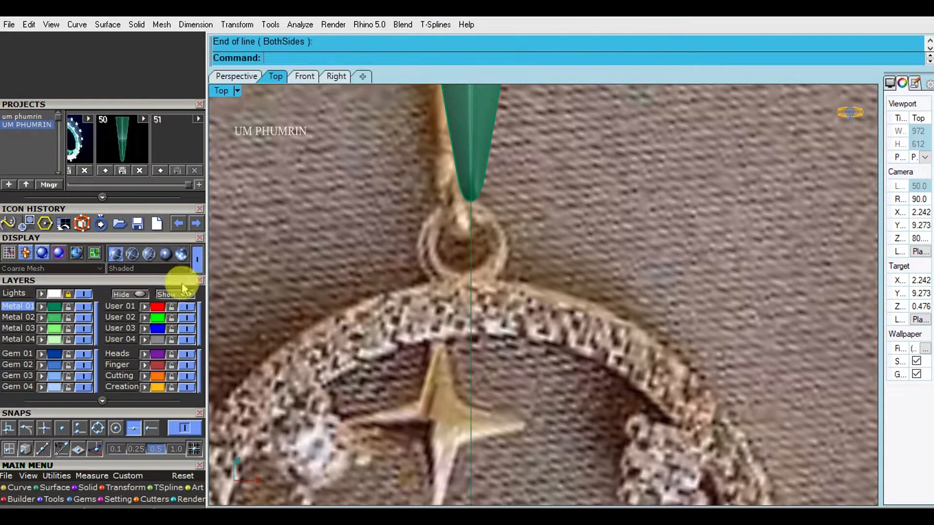
Step: Show the hidden hoop and gems and draw a circle centred on the guide line at the photo's small connecting ring
{"action": "left_click", "coordinate": [185, 294]}
{"action": "left_click", "coordinate": [134, 428]}
{"action": "left_click", "coordinate": [80, 428]}
{"action": "left_click", "coordinate": [473, 237]}
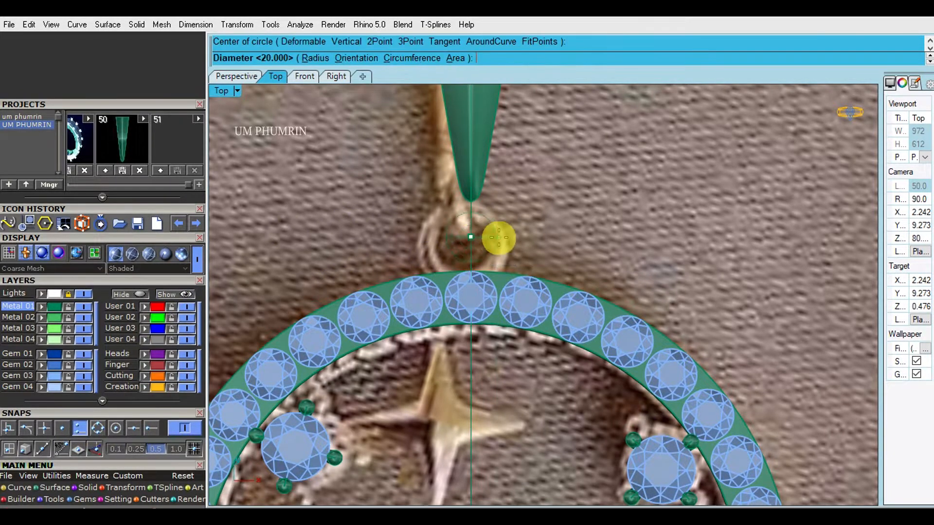
{"action": "scroll", "coordinate": [499, 238], "scroll_direction": "up", "scroll_amount": 2}
{"action": "left_click", "coordinate": [524, 238]}
Step: Offset the connecting ring's circle inward by 0.9
{"action": "left_click", "coordinate": [522, 245]}
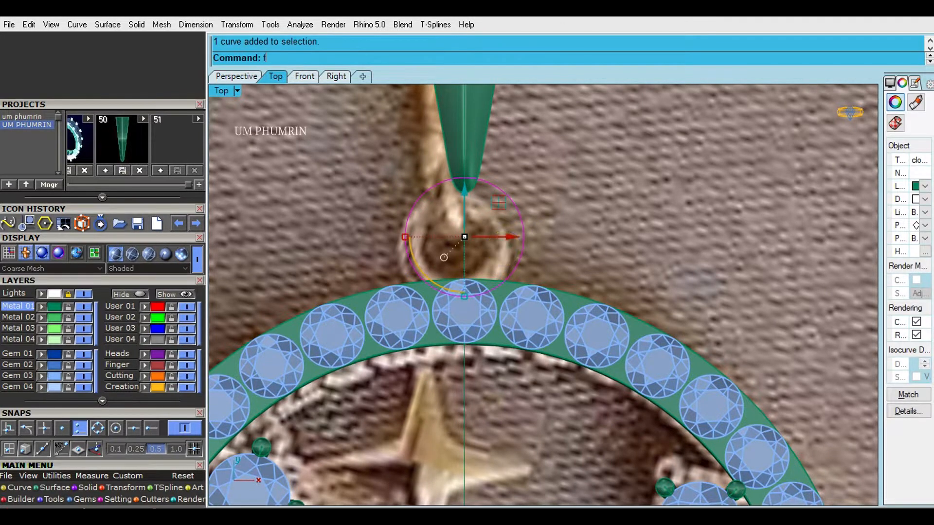
{"action": "key", "text": "o"}
{"action": "scroll", "coordinate": [483, 246], "scroll_direction": "up", "scroll_amount": 4}
{"action": "type", "text": ".9"}
{"action": "key", "text": "Return"}
{"action": "left_click", "coordinate": [485, 243]}
Step: Dimension the gap between the two circles and the inner circle's diameter, and remove the dimensions again
{"action": "key", "text": "d"}
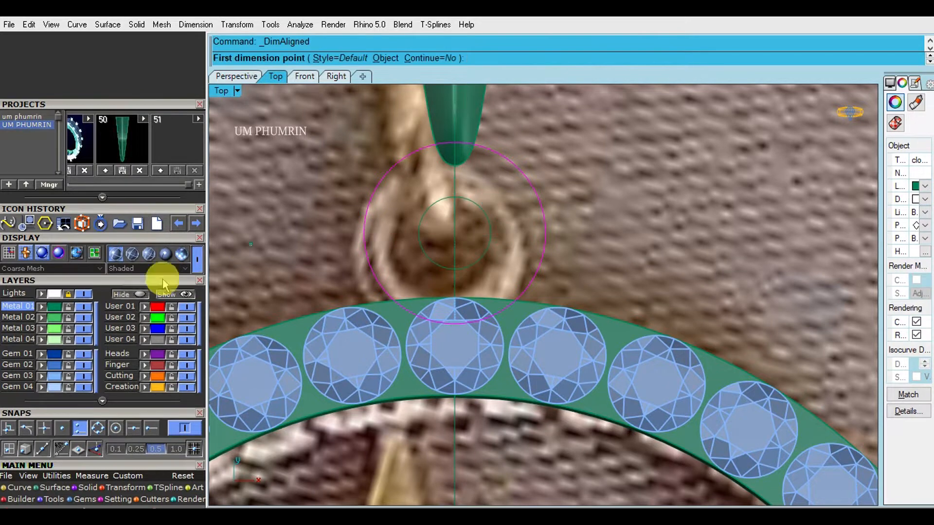
{"action": "left_click", "coordinate": [98, 429]}
{"action": "left_click", "coordinate": [364, 232]}
{"action": "key", "text": "Escape"}
{"action": "left_click", "coordinate": [365, 233]}
{"action": "left_click", "coordinate": [418, 233]}
{"action": "key", "text": "Escape"}
{"action": "key", "text": "Return"}
{"action": "left_click", "coordinate": [490, 233]}
{"action": "left_click", "coordinate": [419, 233]}
{"action": "key", "text": "Escape"}
{"action": "key", "text": "Delete"}
Step: Tween a circle midway between the two ring circles and pipe it into a closed ring
{"action": "left_click_drag", "start_coordinate": [590, 253], "coordinate": [481, 235]}
{"action": "type", "text": "TweenCurves"}
{"action": "key", "text": "Return"}
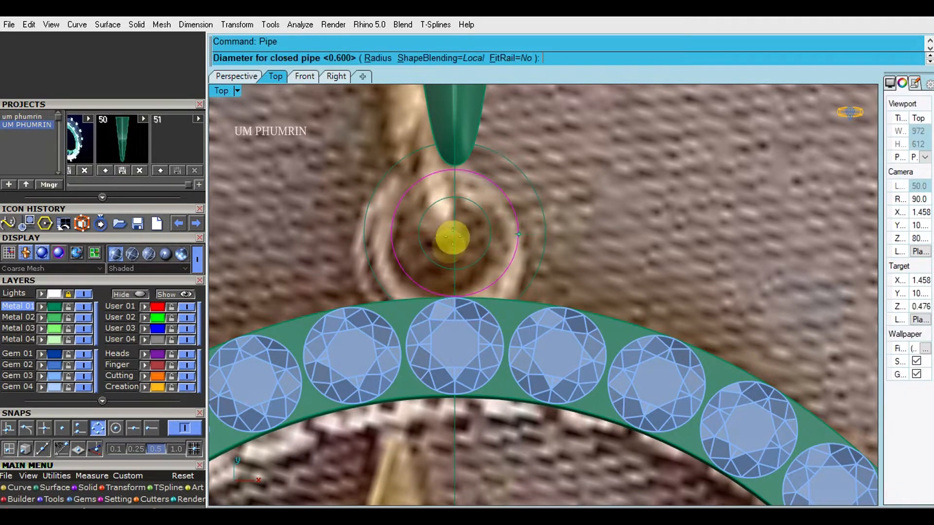
{"action": "key", "text": "Return"}
{"action": "key", "text": "Return"}
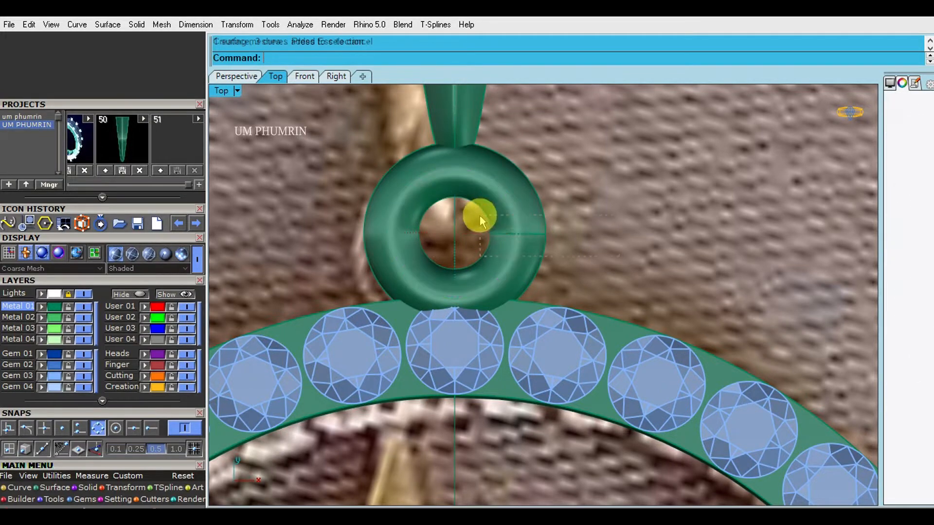
Step: Delete the three construction circles and keep only the piped ring
{"action": "scroll", "coordinate": [496, 239], "scroll_direction": "up", "scroll_amount": 4}
{"action": "left_click_drag", "start_coordinate": [581, 219], "coordinate": [479, 248]}
{"action": "left_click", "coordinate": [503, 253], "text": "ctrl"}
{"action": "key", "text": "Delete"}
Step: Move the piped ring onto the hoop's upper edge and check its position from the front and in perspective
{"action": "scroll", "coordinate": [508, 256], "scroll_direction": "down", "scroll_amount": 4}
{"action": "left_click", "coordinate": [507, 257]}
{"action": "mouse_move", "coordinate": [427, 286]}
{"action": "left_mouse_down"}
{"action": "mouse_move", "coordinate": [395, 254]}
{"action": "mouse_move", "coordinate": [388, 216]}
{"action": "left_mouse_up"}
{"action": "left_click", "coordinate": [305, 76]}
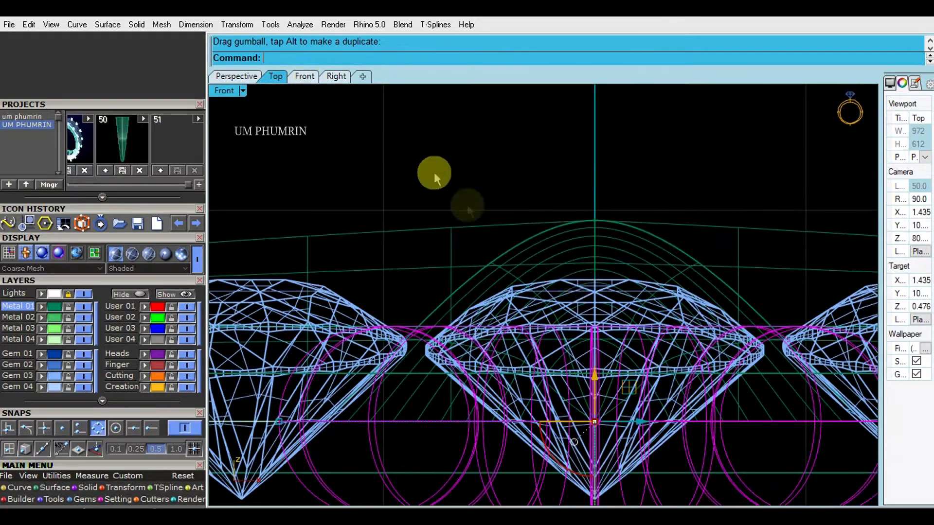
{"action": "left_click", "coordinate": [249, 77]}
{"action": "scroll", "coordinate": [535, 243], "scroll_direction": "down", "scroll_amount": 8}
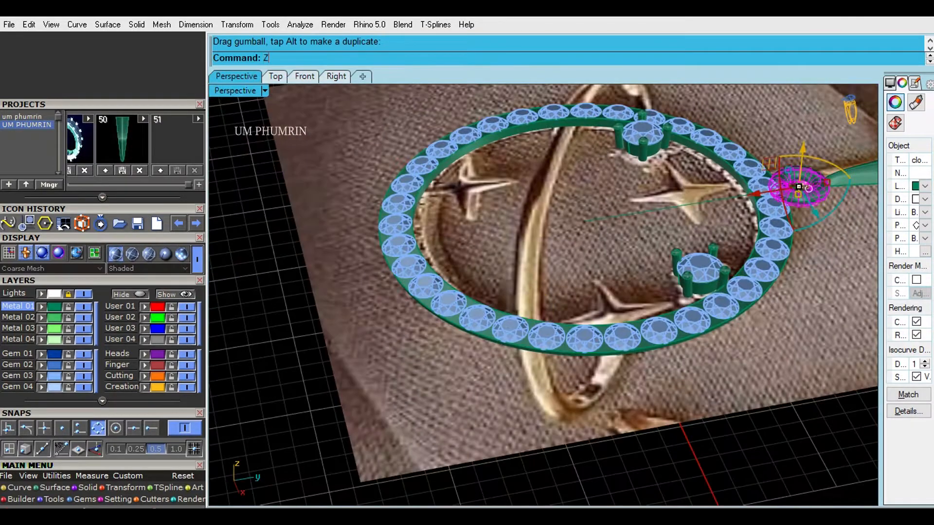
{"action": "type", "text": "zs"}
{"action": "key", "text": "Return"}
{"action": "right_click_drag", "start_coordinate": [608, 310], "coordinate": [584, 229]}
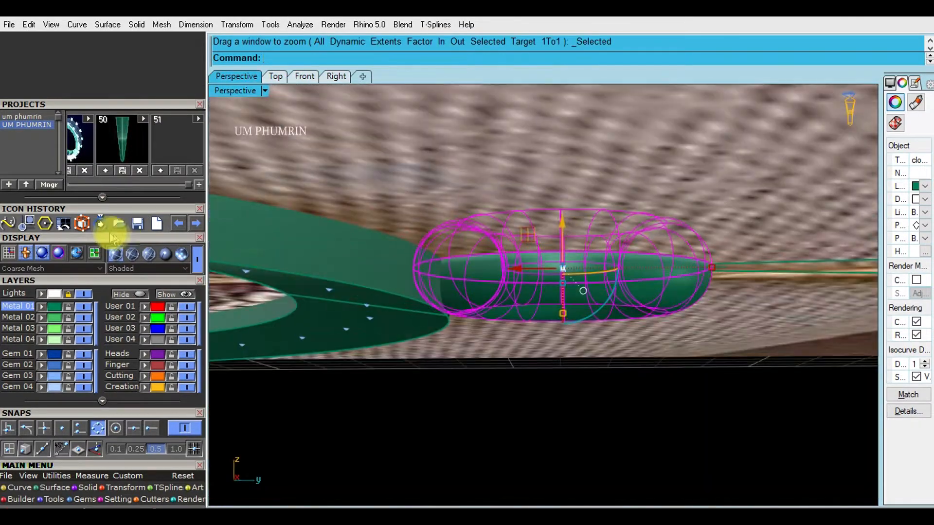
Step: Lower the reference photo beneath the pendant in the perspective view and lock the Lights layer
{"action": "left_click", "coordinate": [83, 295]}
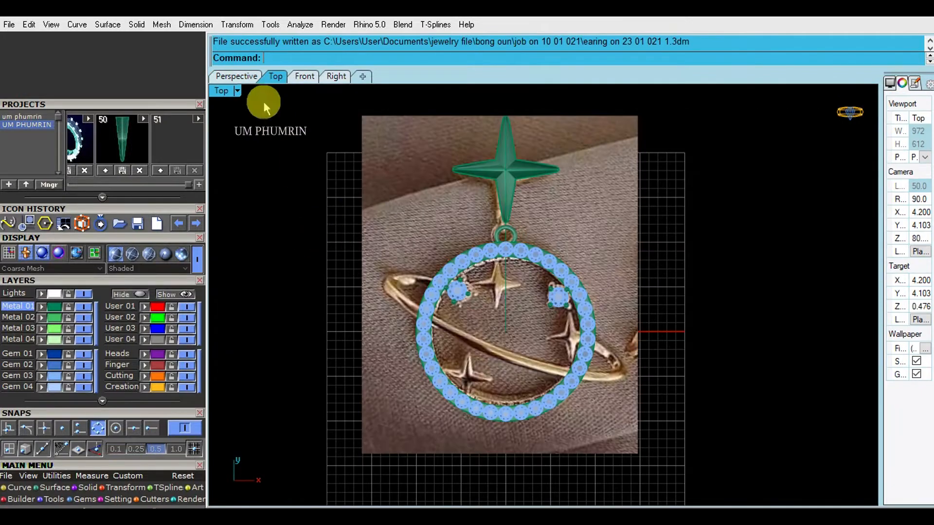
{"action": "left_click", "coordinate": [238, 76]}
{"action": "scroll", "coordinate": [553, 250], "scroll_direction": "down", "scroll_amount": 12}
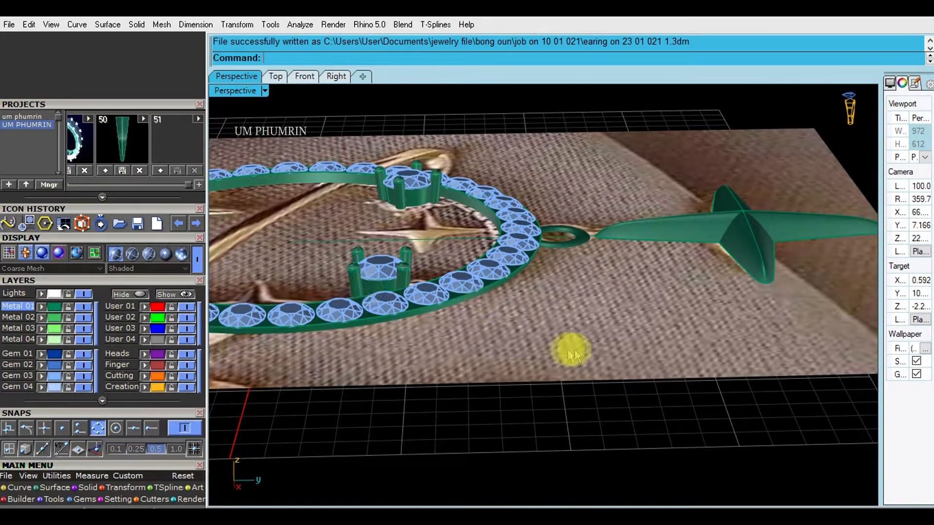
{"action": "right_click_drag", "start_coordinate": [566, 349], "coordinate": [598, 255]}
{"action": "left_click", "coordinate": [588, 223]}
{"action": "left_click_drag", "start_coordinate": [427, 151], "coordinate": [445, 207]}
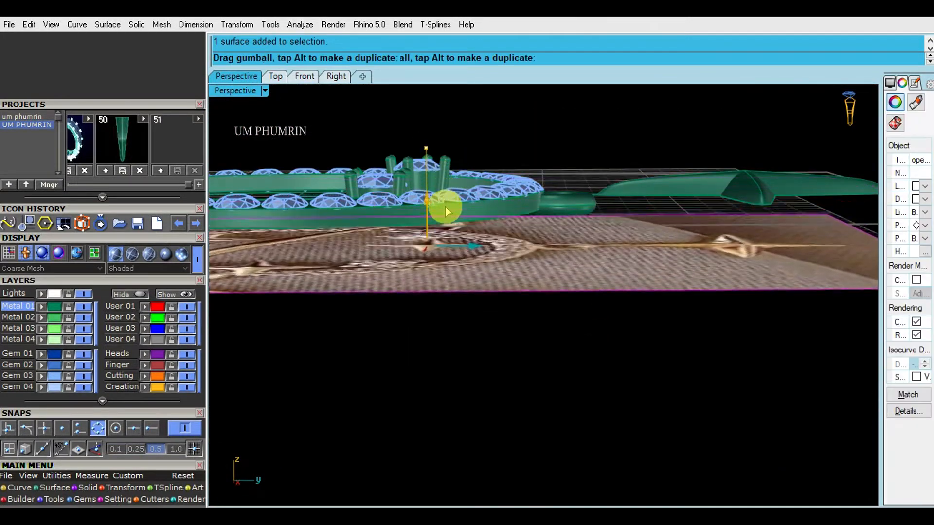
{"action": "left_click", "coordinate": [68, 294]}
Step: Try a polar array of the inner star's arm about the middle of its wide end, with 4 items over 360°, and undo it
{"action": "left_click", "coordinate": [274, 76]}
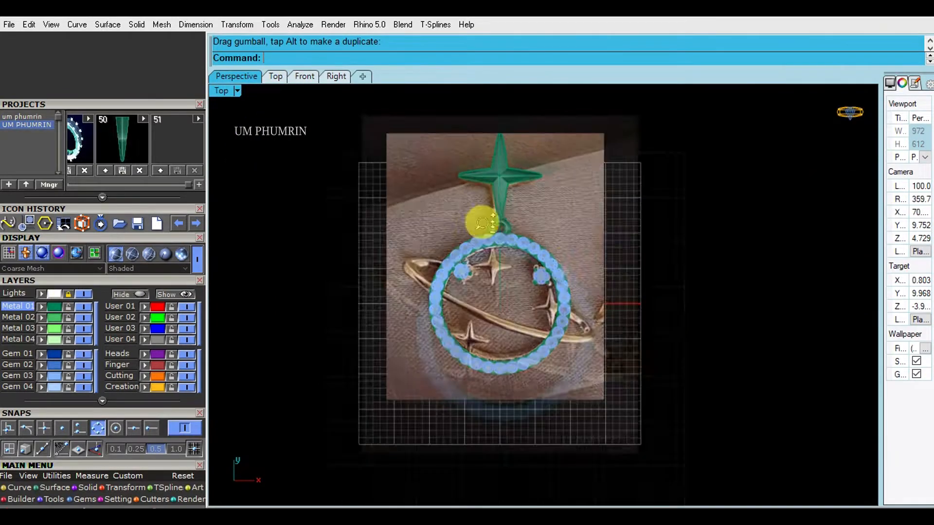
{"action": "scroll", "coordinate": [577, 233], "scroll_direction": "down", "scroll_amount": 1}
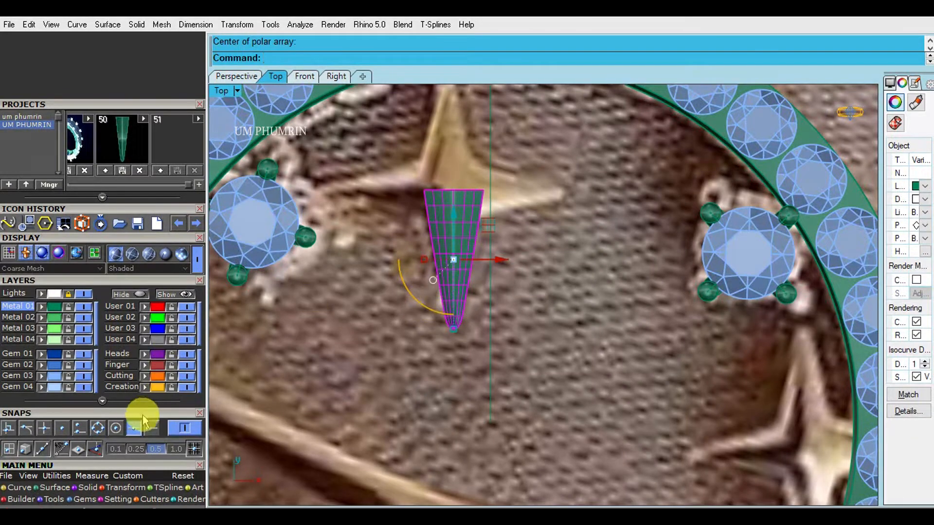
{"action": "left_click_drag", "start_coordinate": [144, 421], "coordinate": [143, 215]}
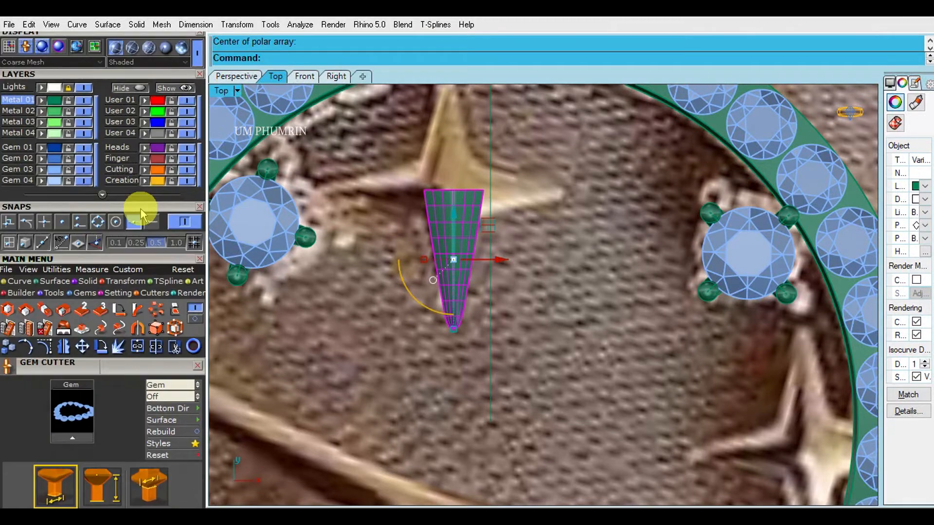
{"action": "right_click_drag", "start_coordinate": [368, 282], "coordinate": [378, 300]}
{"action": "type", "text": "A"}
{"action": "key", "text": "Return"}
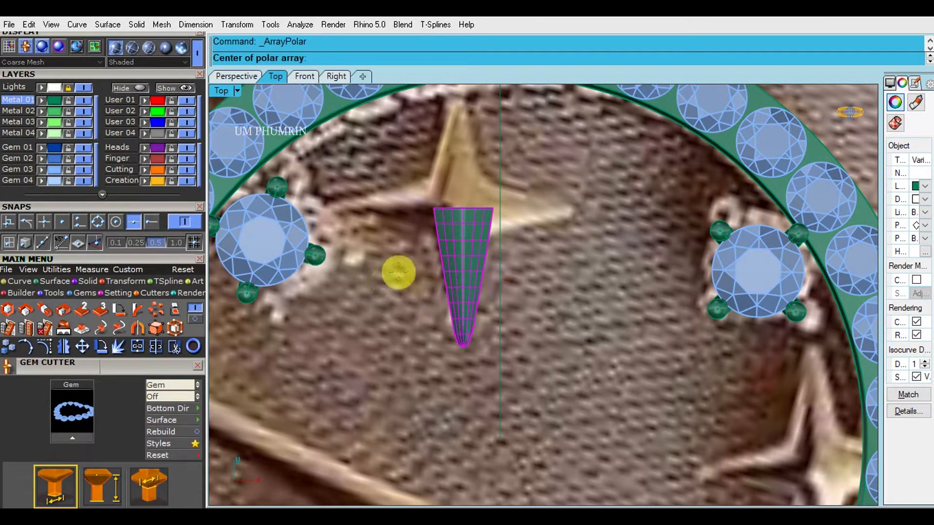
{"action": "left_click", "coordinate": [463, 208]}
{"action": "key", "text": "Return"}
{"action": "key", "text": "Return"}
{"action": "key", "text": "Return"}
{"action": "scroll", "coordinate": [575, 289], "scroll_direction": "down", "scroll_amount": 5}
{"action": "scroll", "coordinate": [576, 290], "scroll_direction": "down", "scroll_amount": 6}
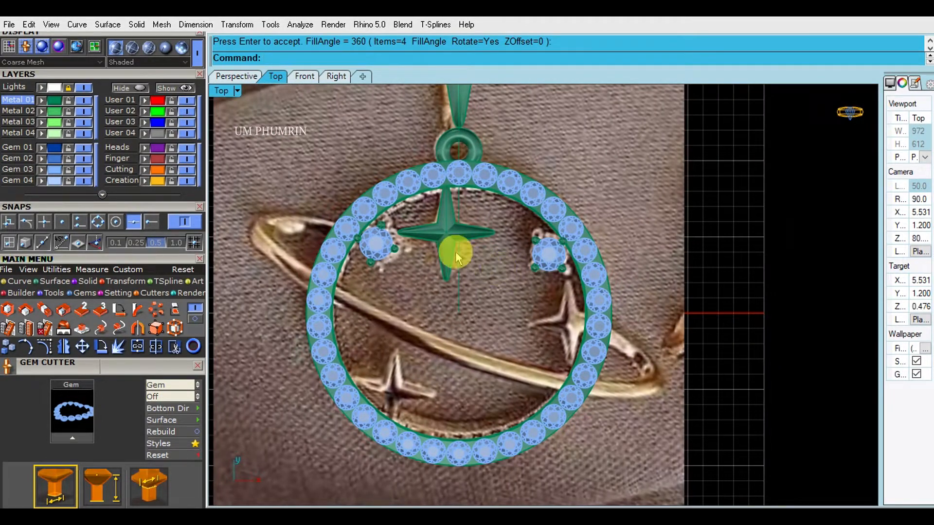
{"action": "scroll", "coordinate": [455, 257], "scroll_direction": "up", "scroll_amount": 6}
{"action": "key", "text": "ctrl+z"}
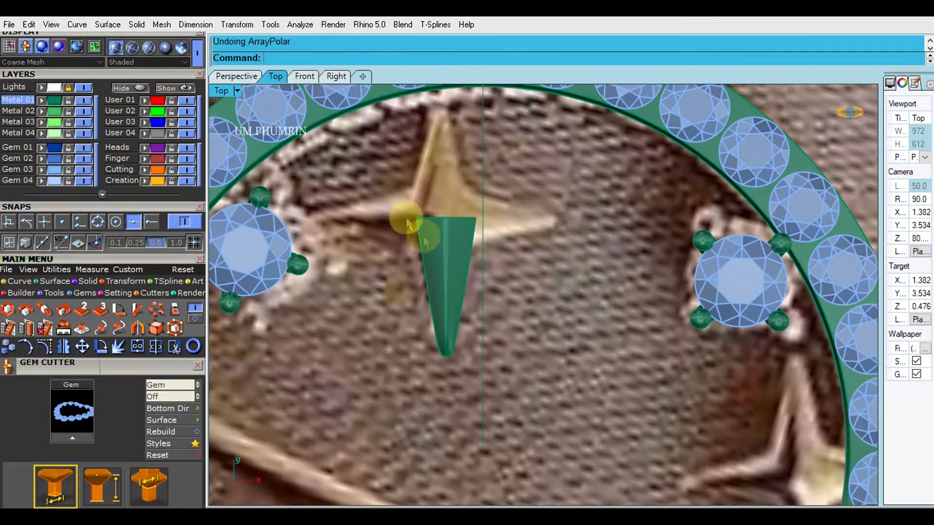
Step: Shorten the inner star's arm with its curves slightly and move it up towards the photo star's centre
{"action": "left_click_drag", "start_coordinate": [407, 213], "coordinate": [510, 358]}
{"action": "scroll", "coordinate": [458, 299], "scroll_direction": "up", "scroll_amount": 7}
{"action": "left_click_drag", "start_coordinate": [432, 396], "coordinate": [442, 386]}
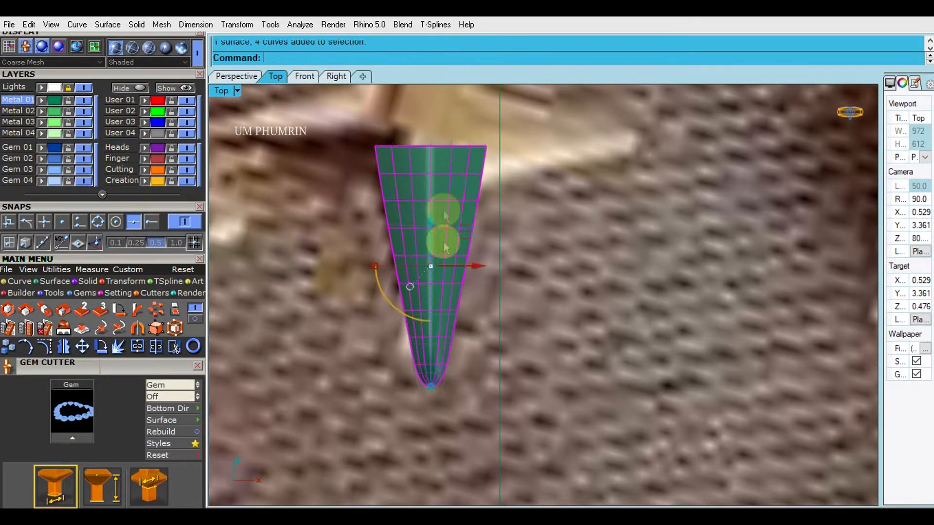
{"action": "right_click_drag", "start_coordinate": [433, 207], "coordinate": [436, 261]}
{"action": "left_click_drag", "start_coordinate": [434, 281], "coordinate": [456, 261]}
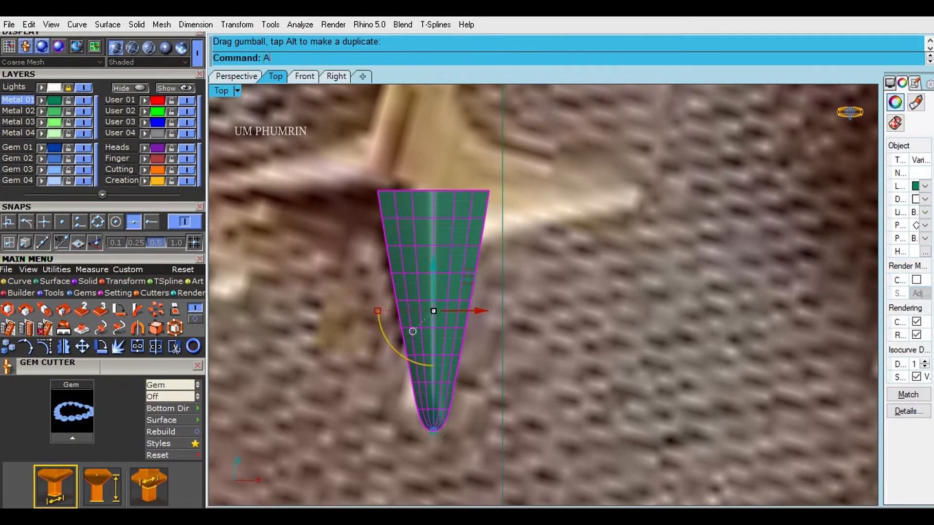
Step: Polar array the shortened arm about the middle of its wide end, with 4 items over 360°, to form the inner star
{"action": "key", "text": "Return"}
{"action": "left_click", "coordinate": [438, 186]}
{"action": "key", "text": "Return"}
{"action": "key", "text": "Return"}
{"action": "key", "text": "Return"}
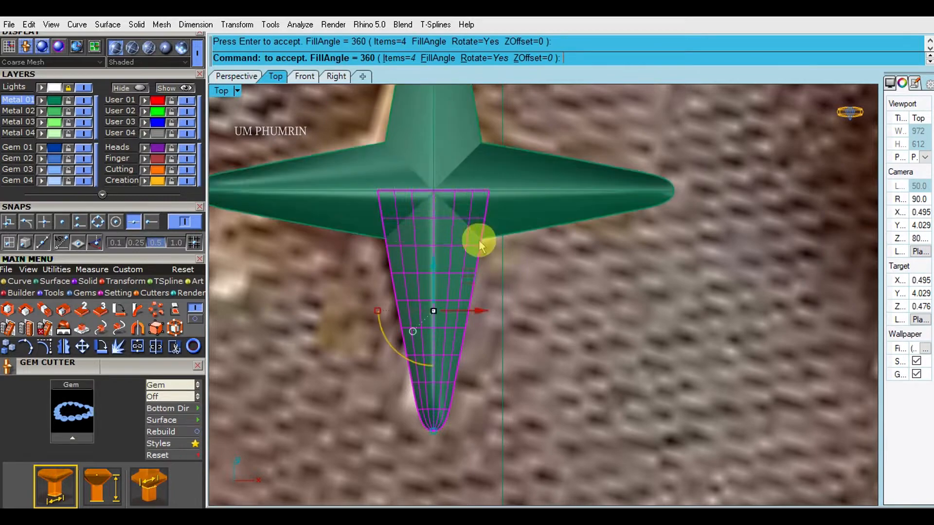
{"action": "scroll", "coordinate": [513, 260], "scroll_direction": "down", "scroll_amount": 6}
Step: Delete the vertical guide line and group the inner star's four arms with their curves
{"action": "left_click", "coordinate": [506, 377]}
{"action": "scroll", "coordinate": [508, 355], "scroll_direction": "down", "scroll_amount": 4}
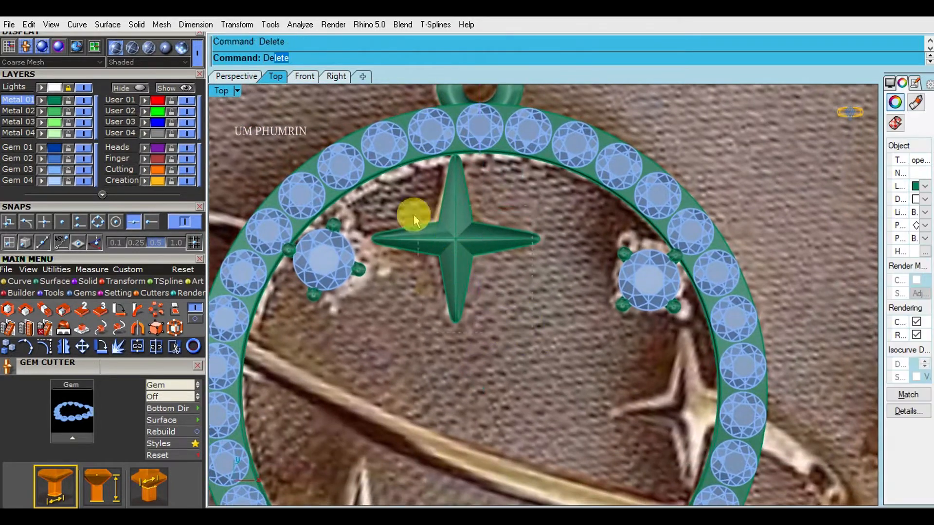
{"action": "left_click_drag", "start_coordinate": [419, 222], "coordinate": [416, 216]}
{"action": "right_click_drag", "start_coordinate": [469, 249], "coordinate": [480, 279]}
{"action": "key", "text": "ctrl+g"}
{"action": "left_click", "coordinate": [547, 328]}
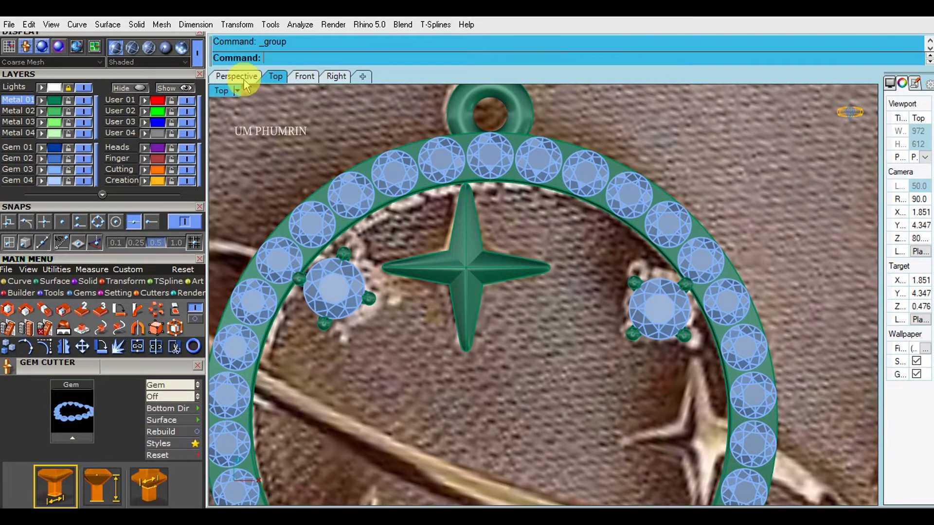
Step: Examine the inner star's placement relative to the hoop in the perspective view
{"action": "left_click", "coordinate": [243, 79]}
{"action": "right_click_drag", "start_coordinate": [535, 288], "coordinate": [518, 300]}
{"action": "scroll", "coordinate": [468, 228], "scroll_direction": "up", "scroll_amount": 4}
{"action": "left_click", "coordinate": [430, 185]}
{"action": "right_click_drag", "start_coordinate": [464, 220], "coordinate": [558, 283]}
{"action": "left_click", "coordinate": [754, 376]}
{"action": "key", "text": "ctrl+a"}
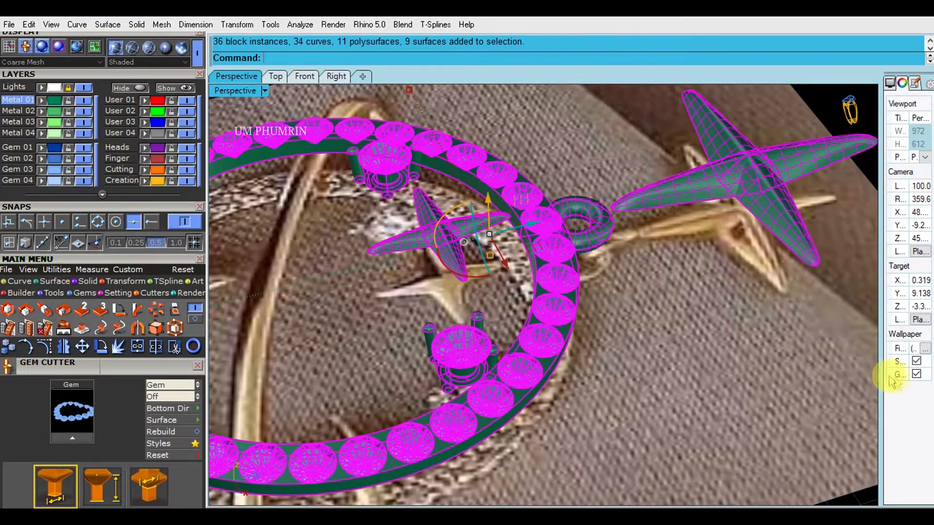
{"action": "left_click", "coordinate": [600, 305]}
Step: Hide the hoop and its 34 gems to compare the inner star with the photo, and show them again
{"action": "left_click", "coordinate": [276, 76]}
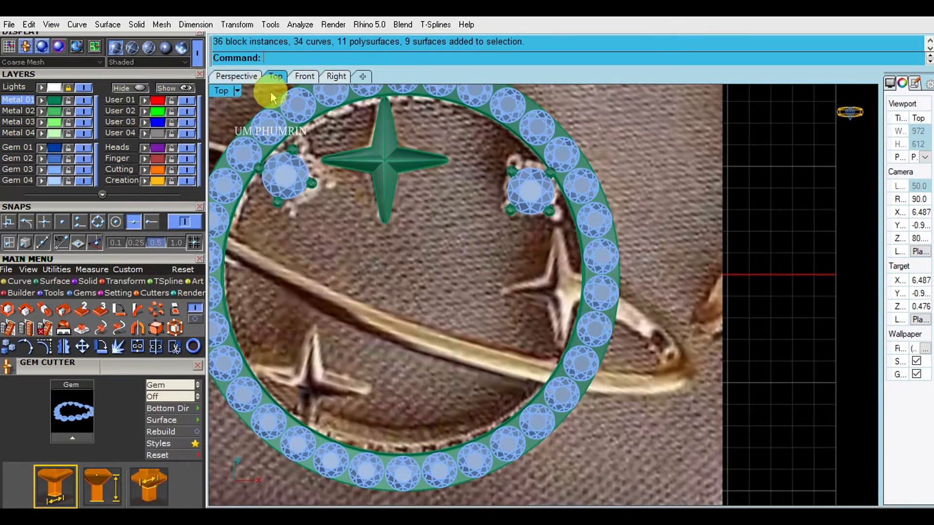
{"action": "left_click", "coordinate": [271, 97]}
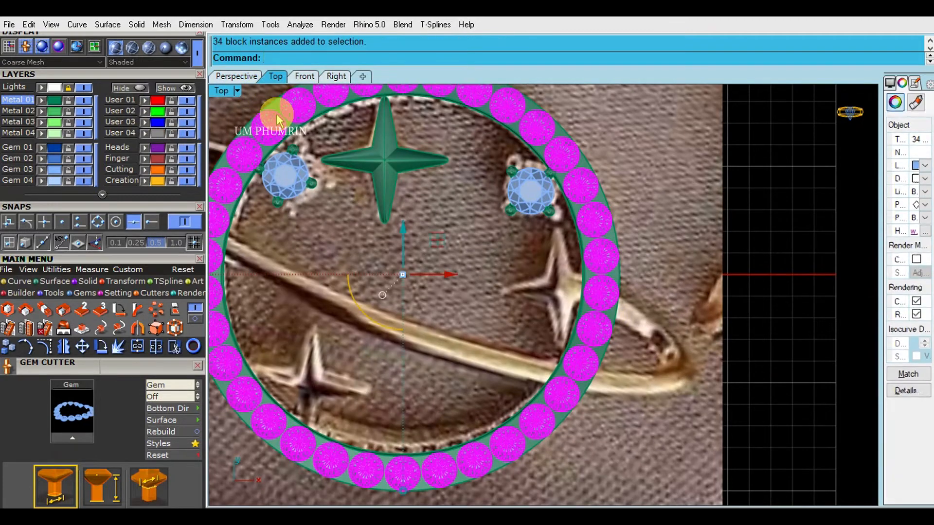
{"action": "left_click", "coordinate": [140, 89]}
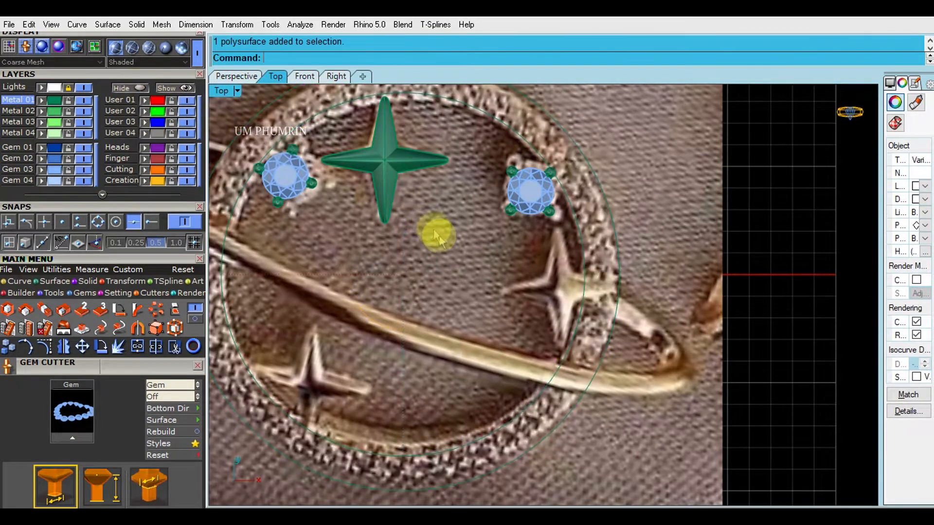
{"action": "right_click_drag", "start_coordinate": [484, 252], "coordinate": [503, 270]}
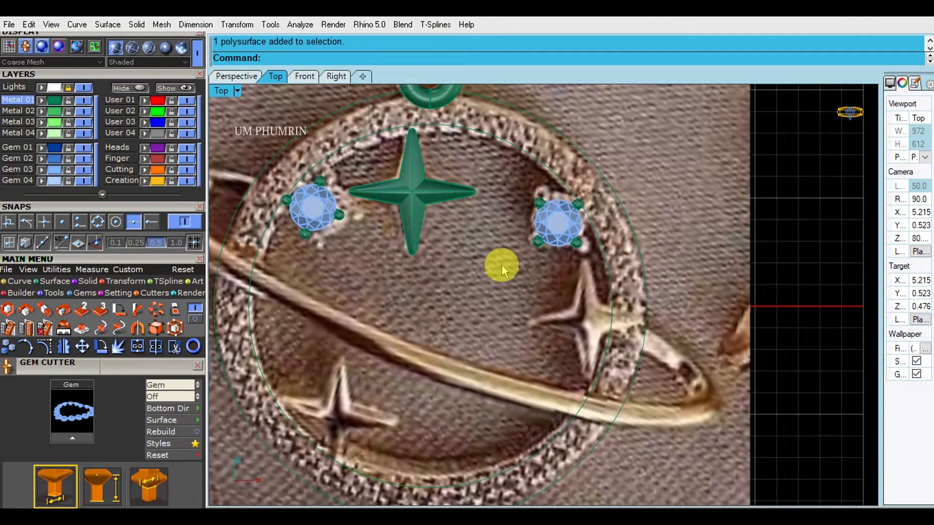
{"action": "left_click", "coordinate": [419, 209]}
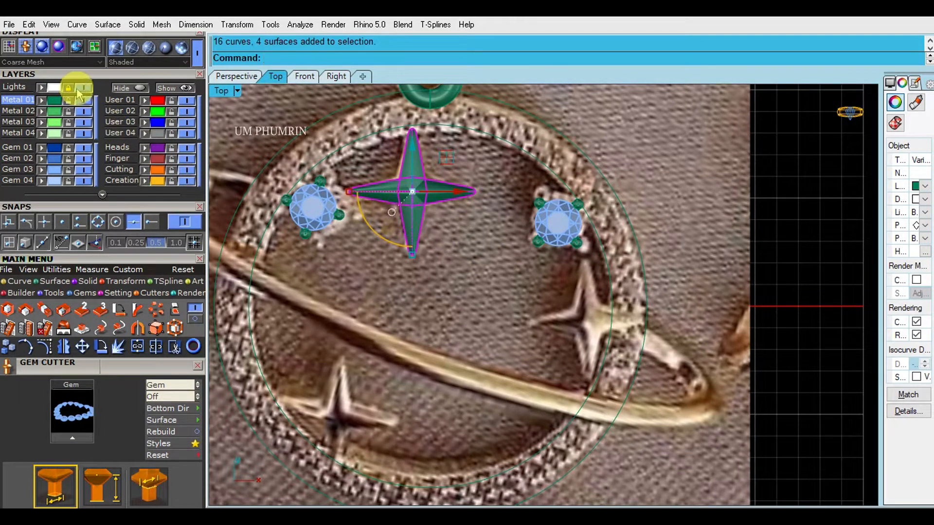
{"action": "left_click", "coordinate": [178, 88]}
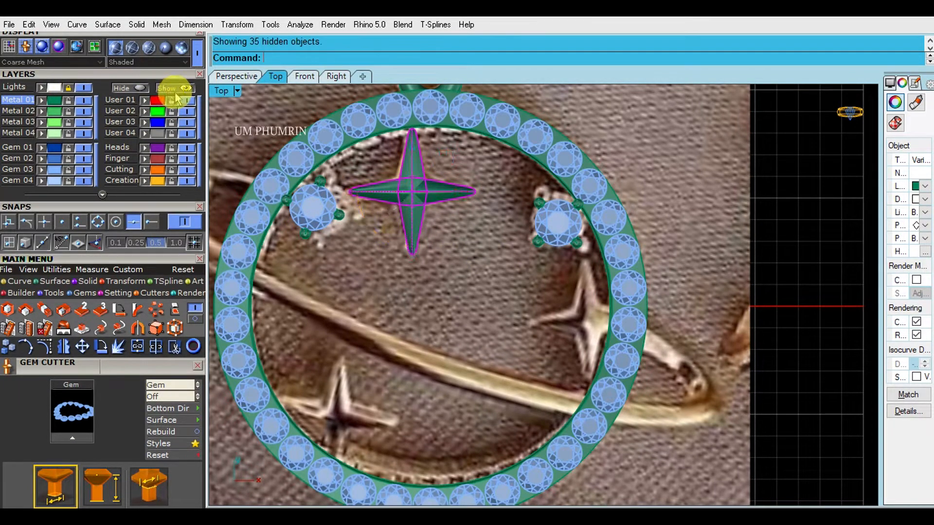
Step: Copy the inner star onto the photo's star at the hoop's right side and raise the copy vertically
{"action": "right_click_drag", "start_coordinate": [468, 195], "coordinate": [431, 194]}
{"action": "left_click_drag", "start_coordinate": [412, 160], "coordinate": [586, 290]}
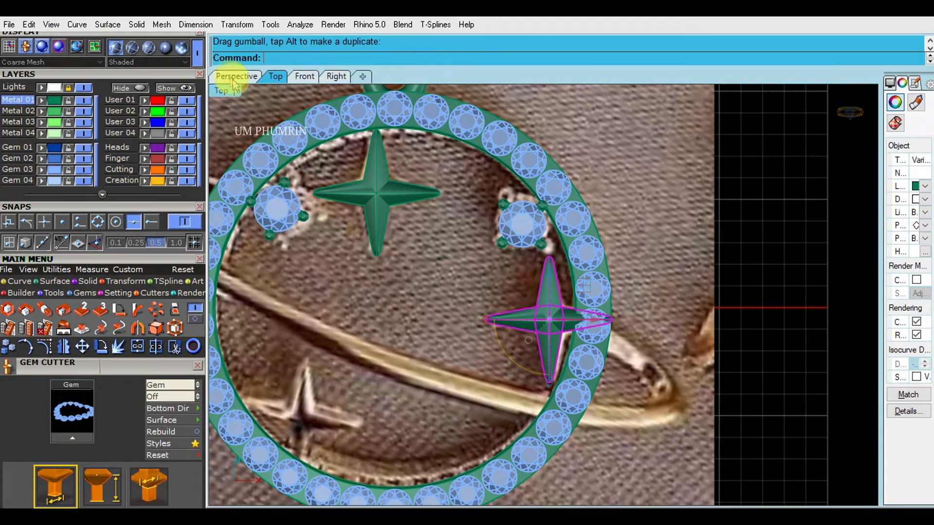
{"action": "left_click", "coordinate": [232, 76]}
{"action": "left_click_drag", "start_coordinate": [320, 200], "coordinate": [349, 172]}
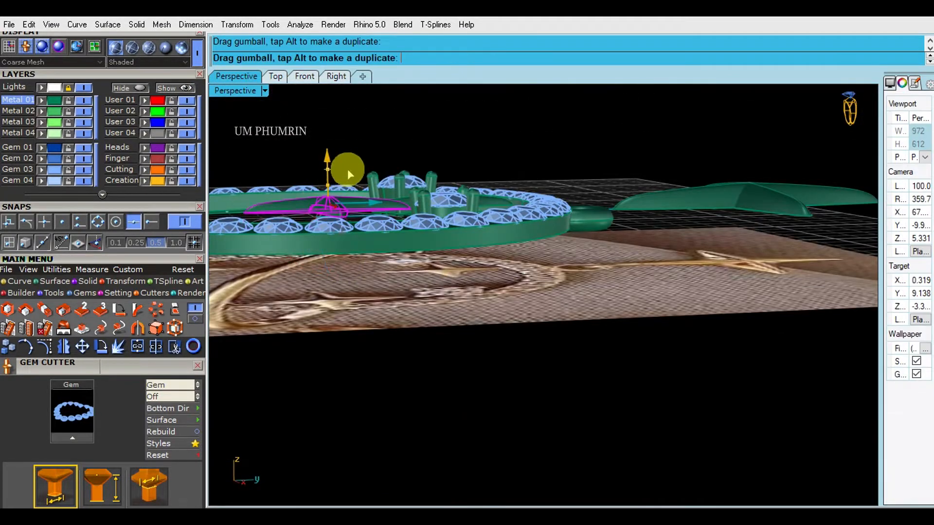
{"action": "left_click", "coordinate": [276, 77]}
{"action": "right_click_drag", "start_coordinate": [428, 277], "coordinate": [488, 298]}
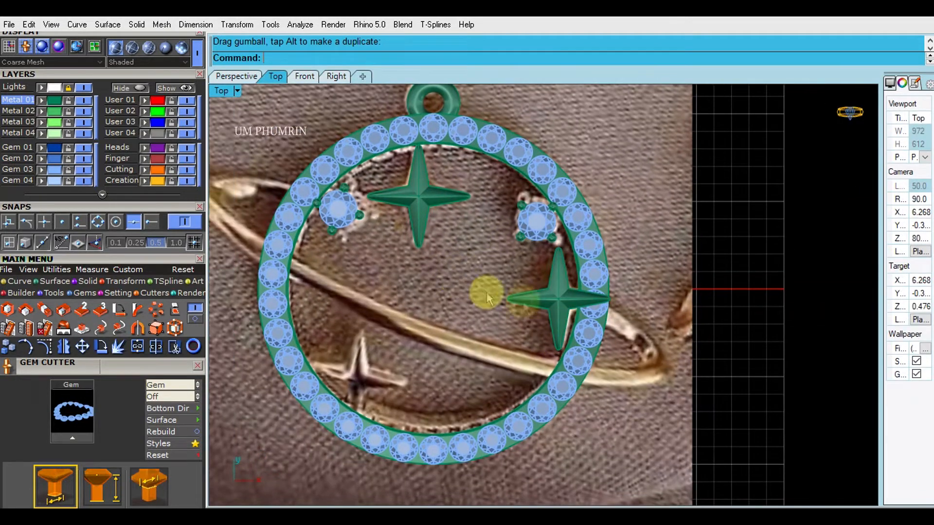
Step: Check the stars with the reference photo hidden and shown, and place another star copy on the photo's lower-left star
{"action": "left_click", "coordinate": [81, 89]}
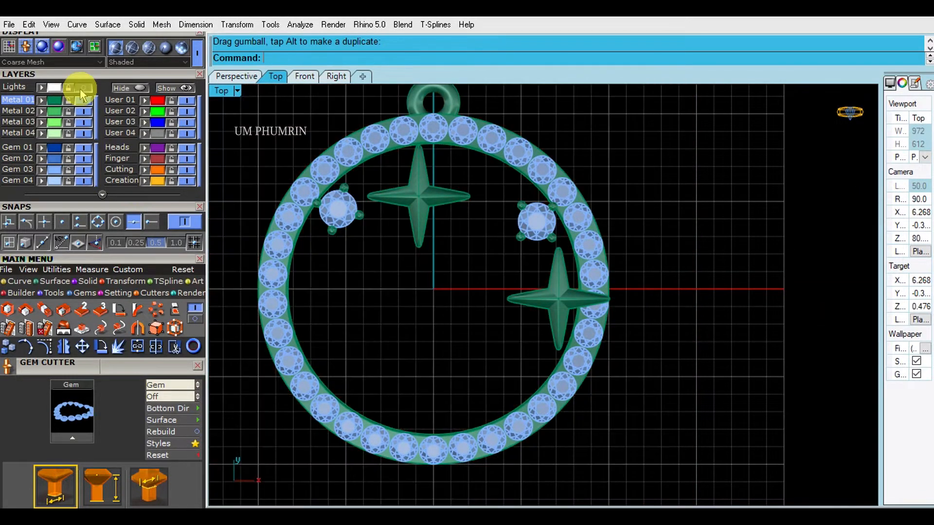
{"action": "left_click", "coordinate": [82, 89]}
{"action": "left_click", "coordinate": [257, 149]}
{"action": "right_click", "coordinate": [131, 88]}
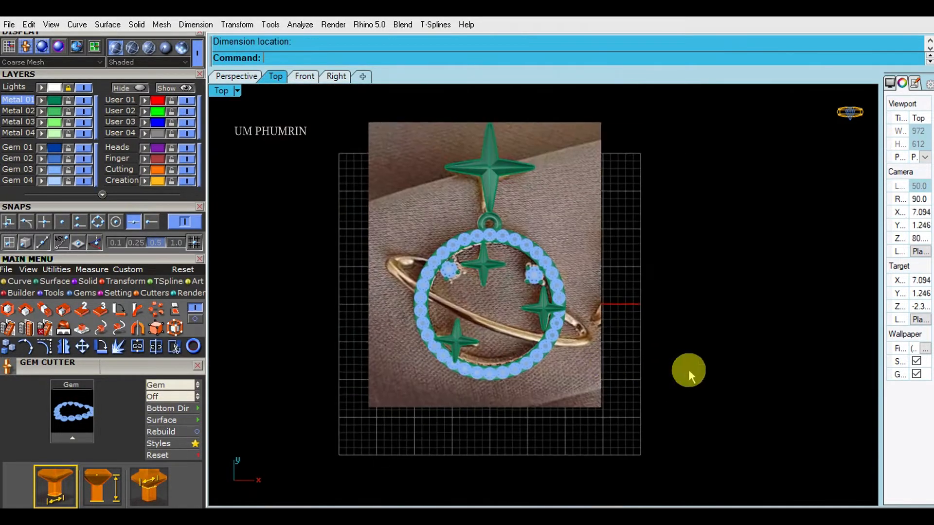
Step: Measure the overall width and band thickness of the diagonal ring in the reference photo
{"action": "scroll", "coordinate": [602, 355], "scroll_direction": "up", "scroll_amount": 3}
{"action": "right_click", "coordinate": [603, 357]}
{"action": "left_click", "coordinate": [315, 240]}
{"action": "key", "text": "Escape"}
{"action": "right_click", "coordinate": [462, 339]}
{"action": "scroll", "coordinate": [456, 337], "scroll_direction": "up", "scroll_amount": 8}
{"action": "left_click", "coordinate": [450, 349]}
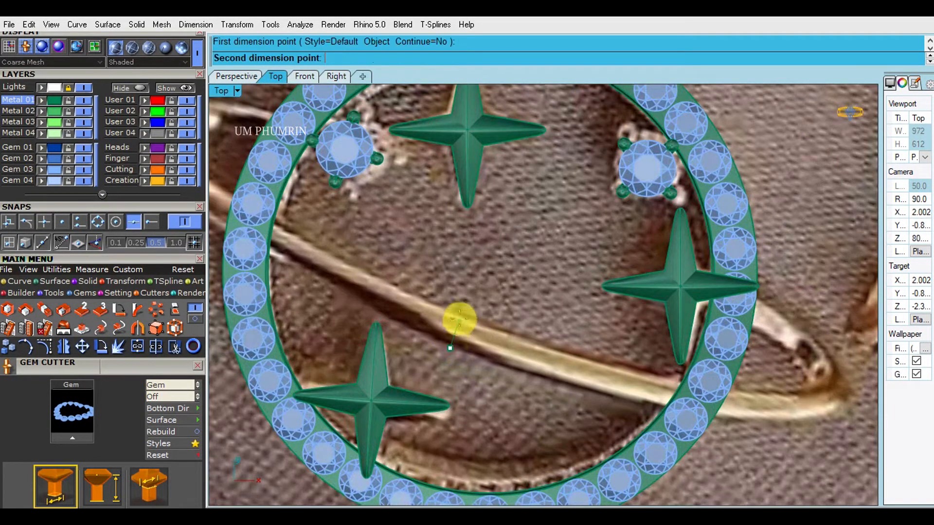
{"action": "key", "text": "Escape"}
{"action": "scroll", "coordinate": [469, 325], "scroll_direction": "down", "scroll_amount": 8}
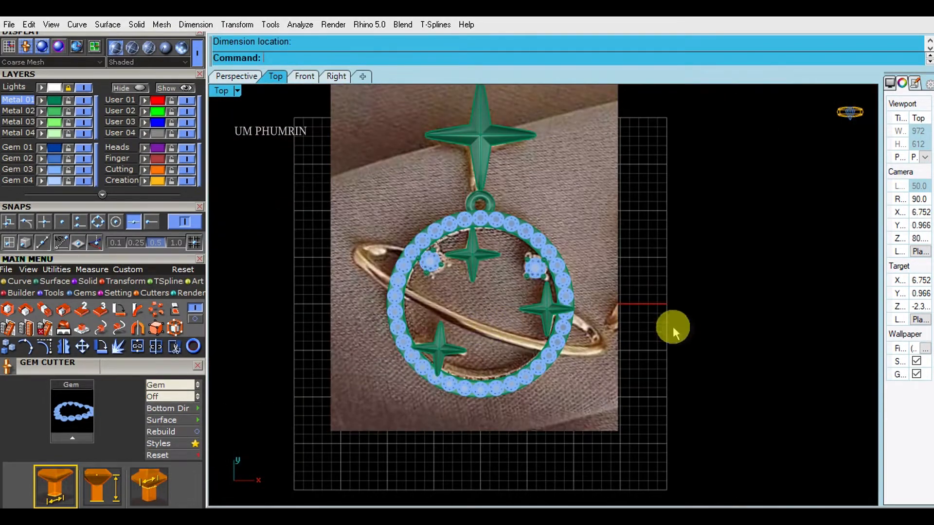
Step: Draw a 28 mm diameter circle centred on the origin
{"action": "type", "text": "circle"}
{"action": "key", "text": "Return"}
{"action": "type", "text": "0"}
{"action": "key", "text": "Return"}
{"action": "type", "text": "2"}
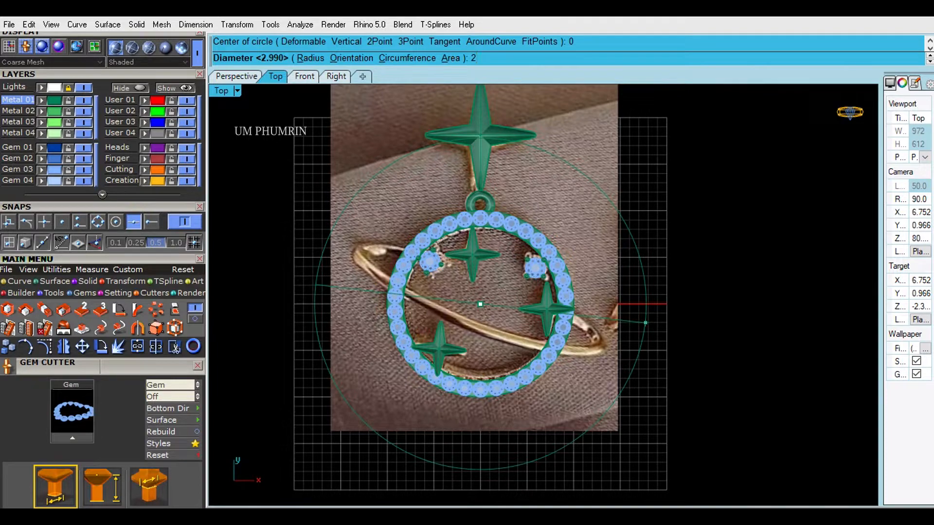
{"action": "type", "text": "8"}
{"action": "key", "text": "Return"}
Step: Select the 28 mm circle and start the Profile Placer on it with the half-round profile
{"action": "left_click", "coordinate": [610, 326]}
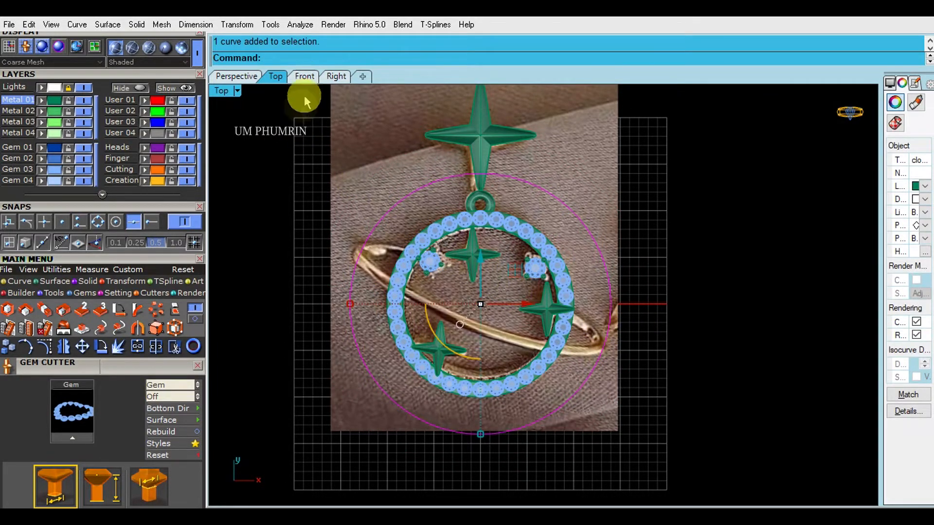
{"action": "left_click", "coordinate": [305, 77]}
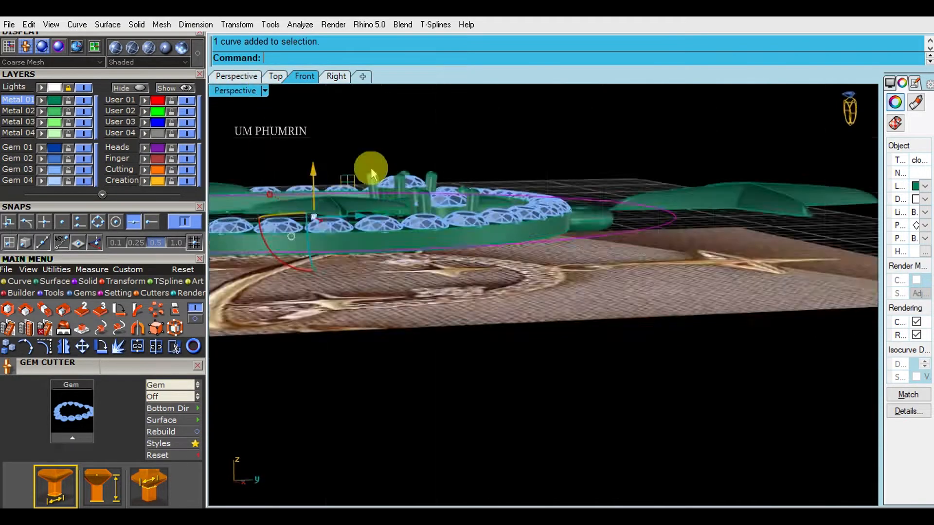
{"action": "mouse_move", "coordinate": [372, 167]}
{"action": "right_mouse_down"}
{"action": "mouse_move", "coordinate": [492, 296]}
{"action": "mouse_move", "coordinate": [474, 343]}
{"action": "mouse_move", "coordinate": [415, 302]}
{"action": "right_mouse_up"}
{"action": "left_click", "coordinate": [275, 76]}
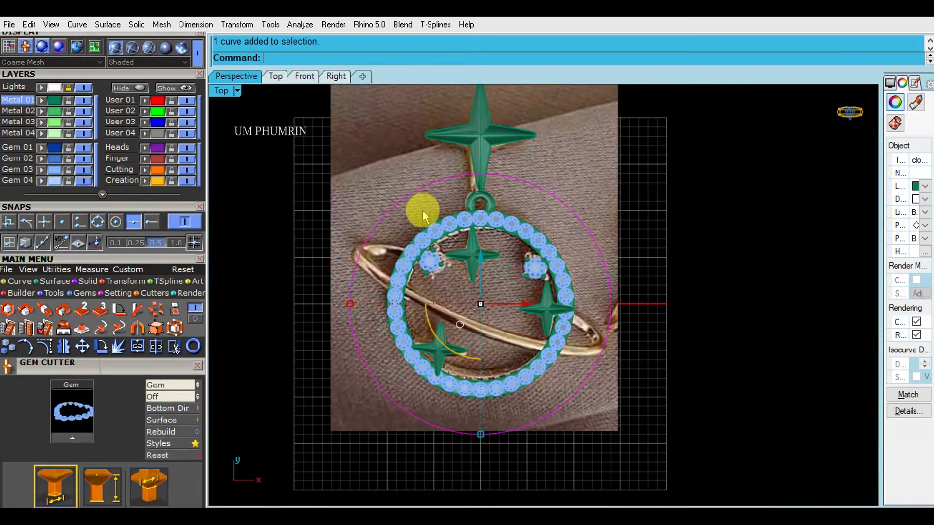
{"action": "middle_click", "coordinate": [371, 272]}
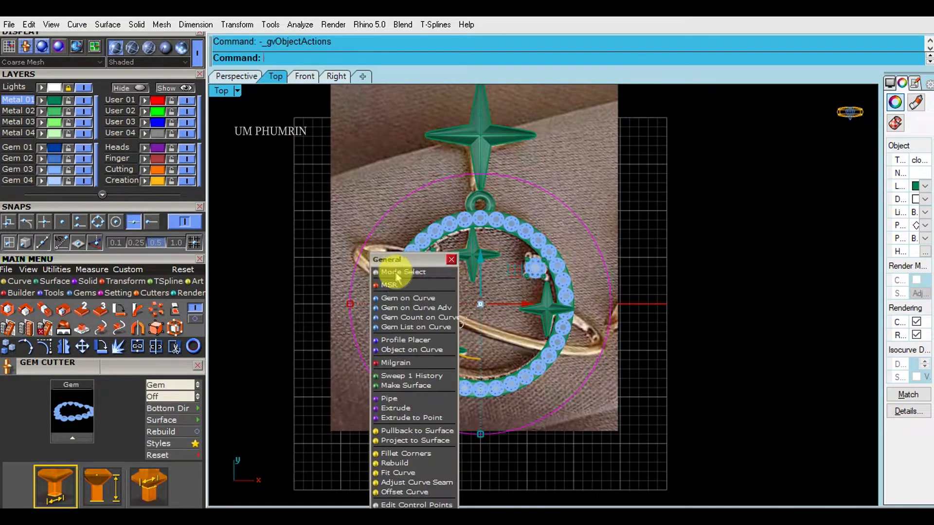
{"action": "left_click", "coordinate": [406, 339]}
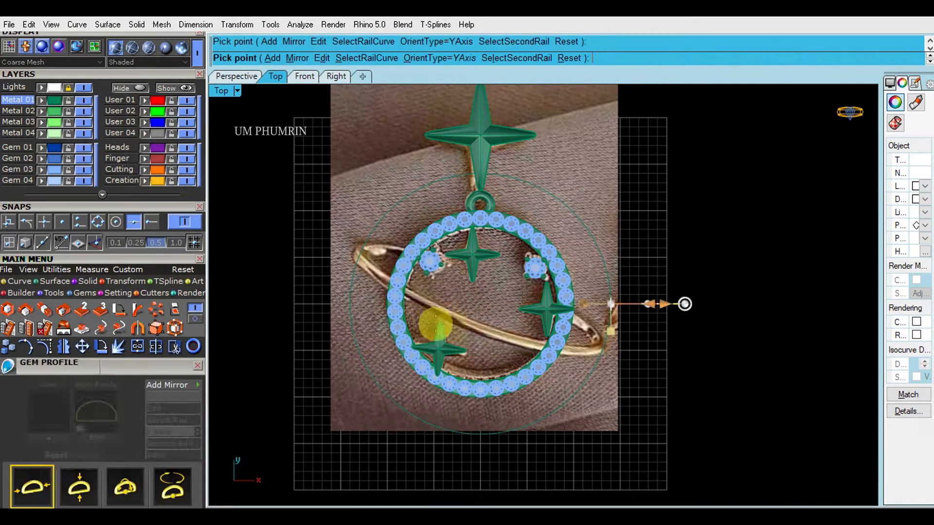
{"action": "left_click", "coordinate": [236, 77]}
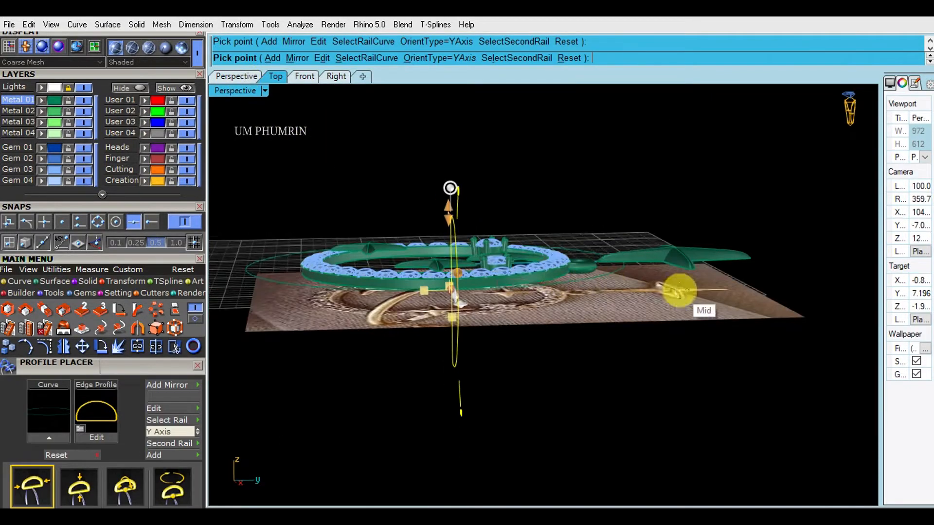
{"action": "right_click_drag", "start_coordinate": [652, 334], "coordinate": [669, 352]}
{"action": "right_click_drag", "start_coordinate": [669, 353], "coordinate": [454, 271], "text": "shift"}
Step: Set the half-round profile's height to 1.5 mm and its width to 1.4 mm
{"action": "left_click_drag", "start_coordinate": [128, 364], "coordinate": [128, 130]}
{"action": "left_click", "coordinate": [103, 180]}
{"action": "left_click", "coordinate": [375, 233]}
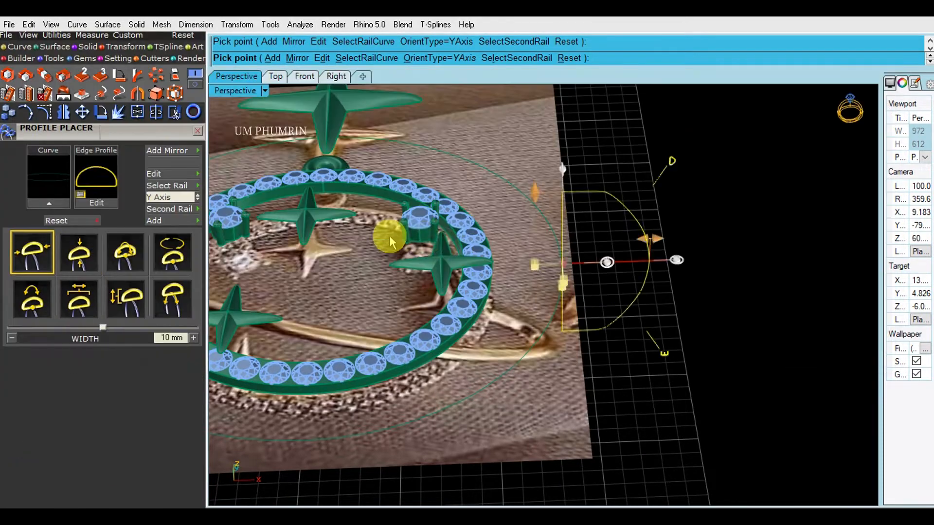
{"action": "right_click_drag", "start_coordinate": [580, 286], "coordinate": [578, 244]}
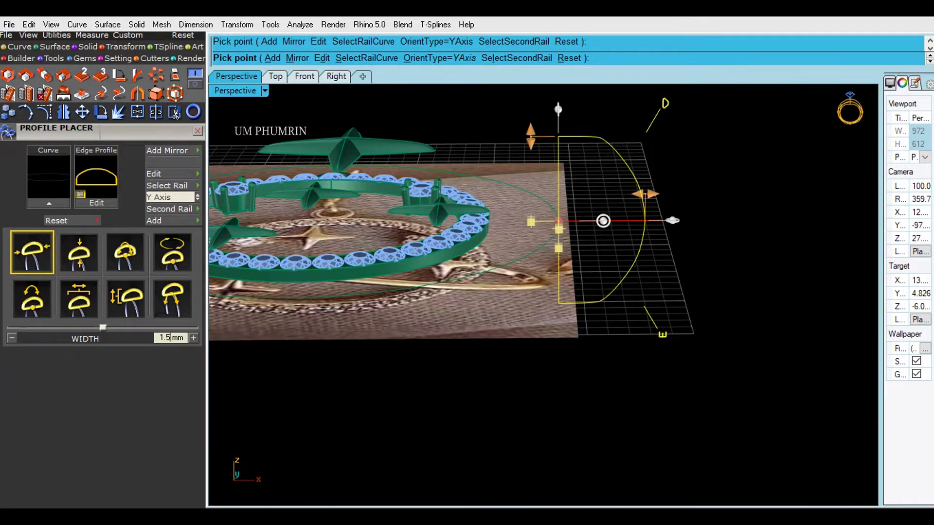
{"action": "left_click", "coordinate": [41, 259]}
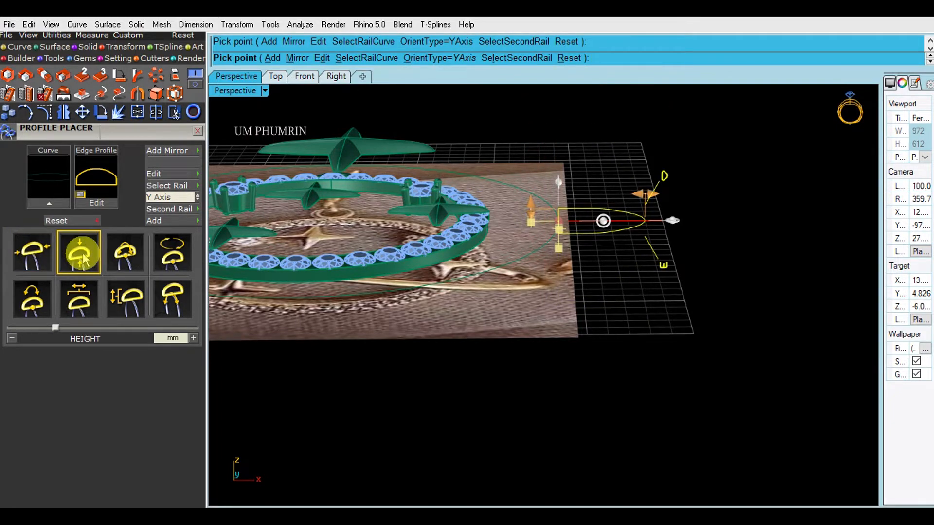
{"action": "key", "text": "Return"}
{"action": "scroll", "coordinate": [651, 258], "scroll_direction": "down", "scroll_amount": 2}
{"action": "right_click_drag", "start_coordinate": [652, 259], "coordinate": [638, 306]}
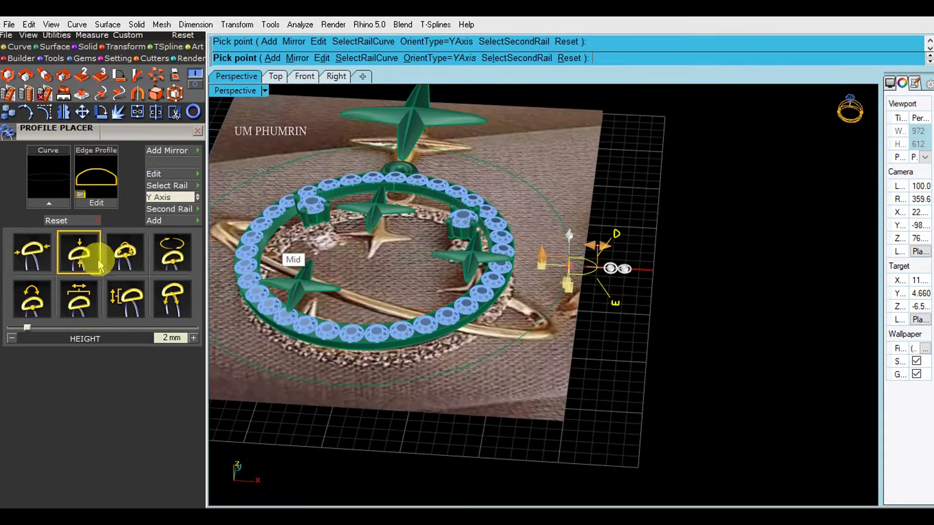
{"action": "type", "text": ".5"}
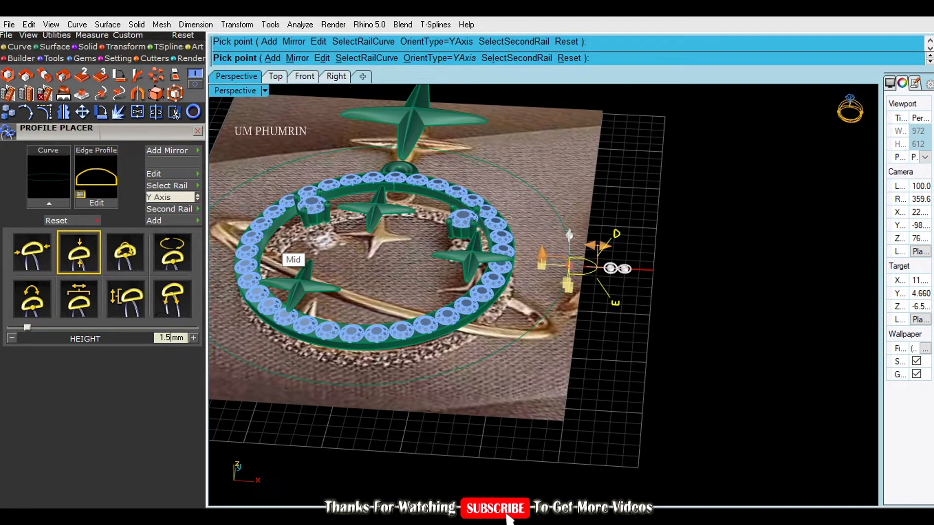
{"action": "left_click", "coordinate": [88, 265]}
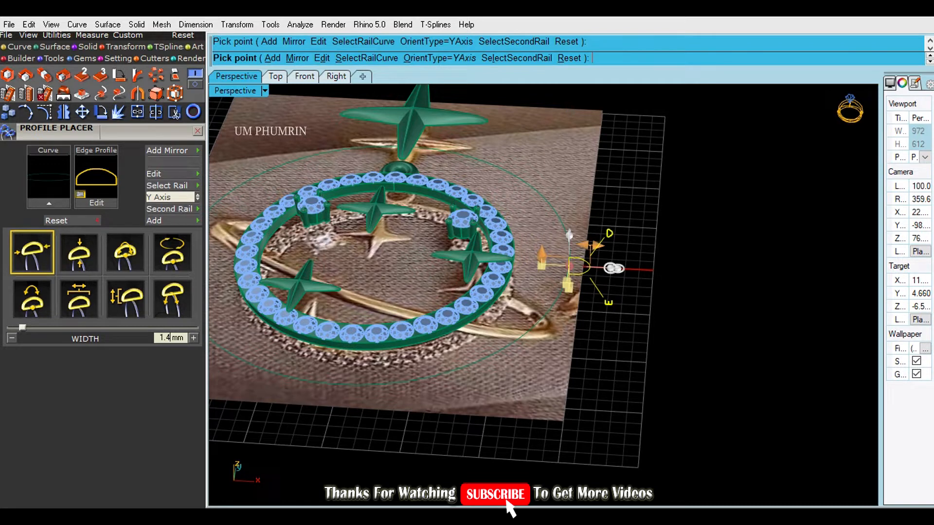
Step: Place the profile and sweep it along the 28 mm circle as a closed ring
{"action": "left_click", "coordinate": [587, 253]}
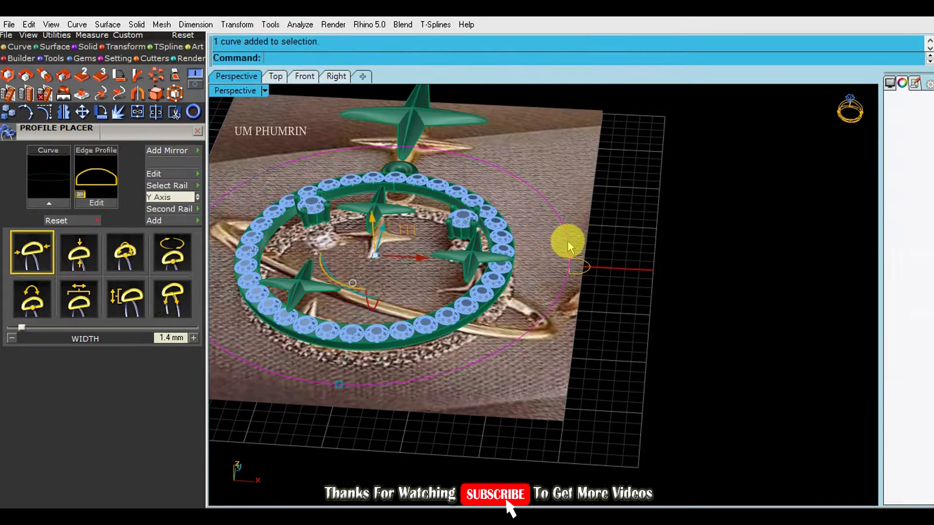
{"action": "left_click", "coordinate": [590, 262]}
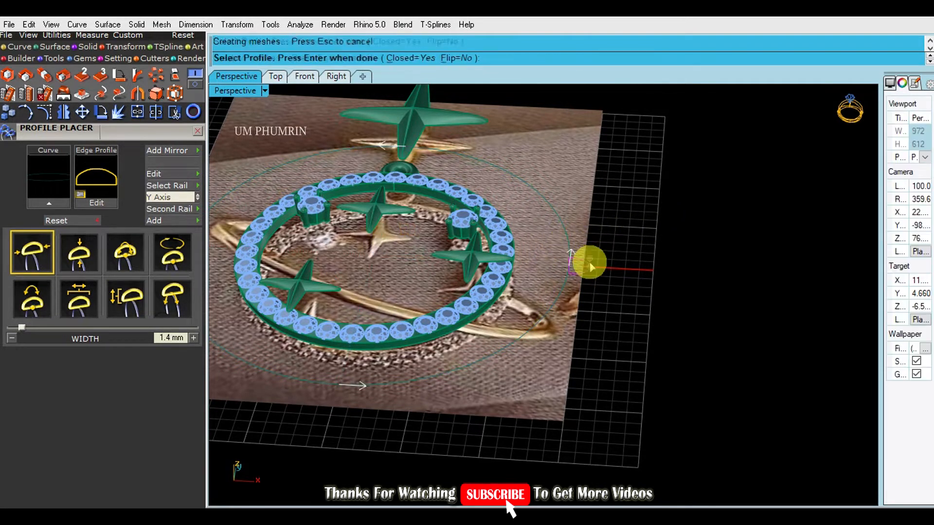
{"action": "right_click", "coordinate": [545, 311]}
{"action": "left_click_drag", "start_coordinate": [137, 133], "coordinate": [133, 319]}
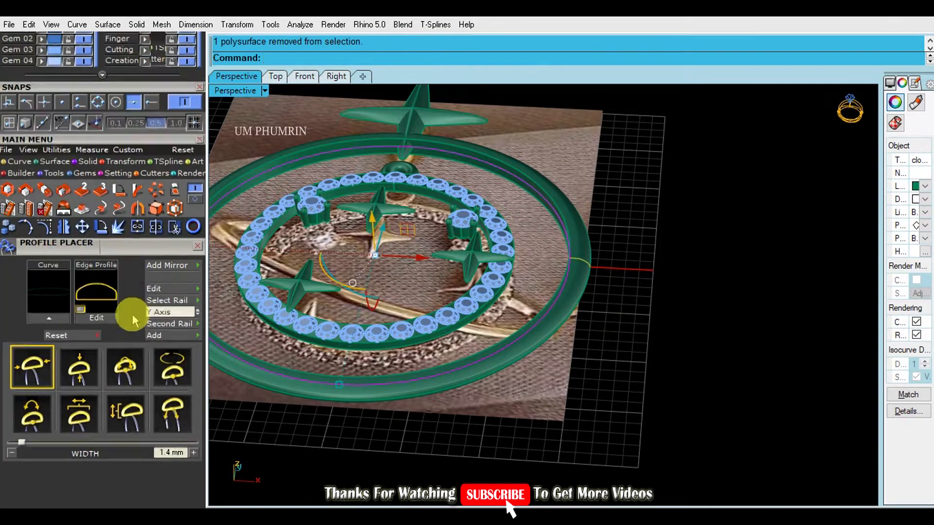
{"action": "left_click", "coordinate": [145, 134]}
Step: Select the swept ring with its circle and profile and rotate them upright, perpendicular to the hoop
{"action": "left_click_drag", "start_coordinate": [767, 348], "coordinate": [559, 235]}
{"action": "scroll", "coordinate": [625, 279], "scroll_direction": "down", "scroll_amount": 5}
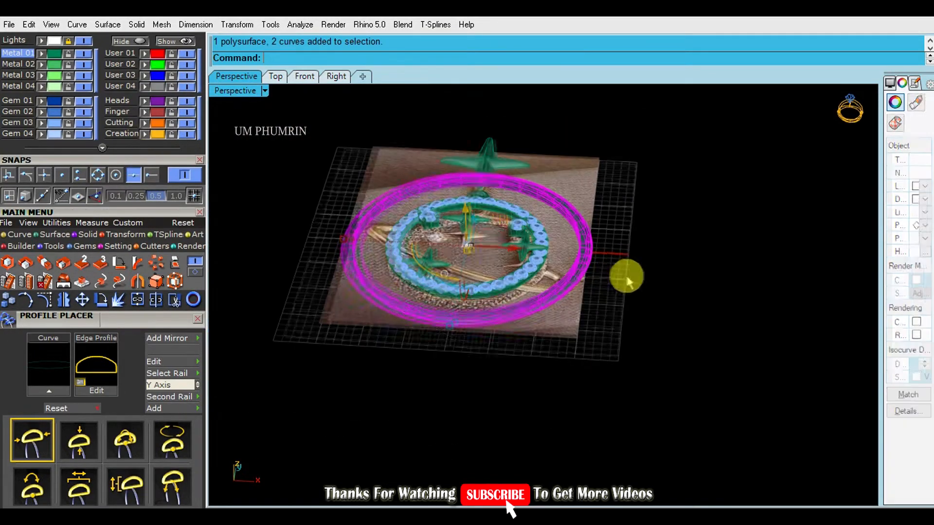
{"action": "right_click_drag", "start_coordinate": [626, 279], "coordinate": [530, 278]}
{"action": "right_click_drag", "start_coordinate": [724, 351], "coordinate": [539, 271]}
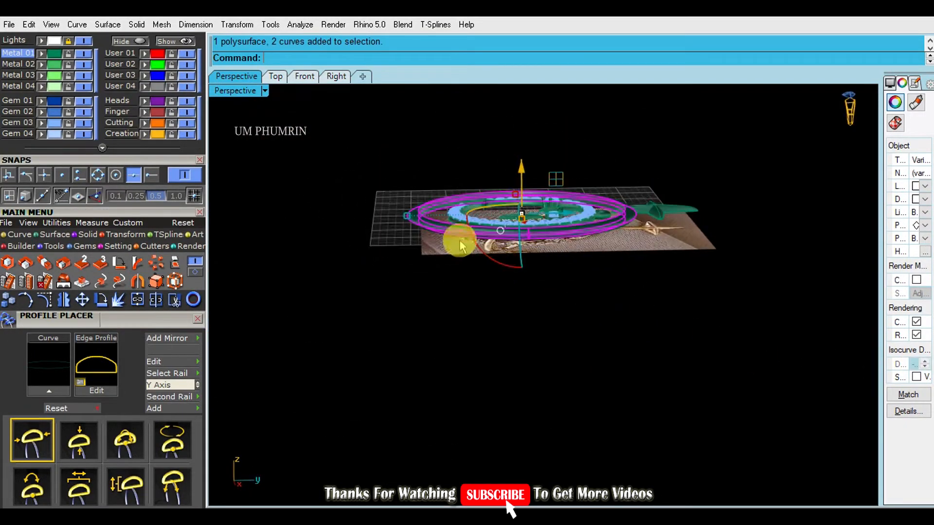
{"action": "left_click", "coordinate": [275, 76]}
{"action": "left_click", "coordinate": [251, 78]}
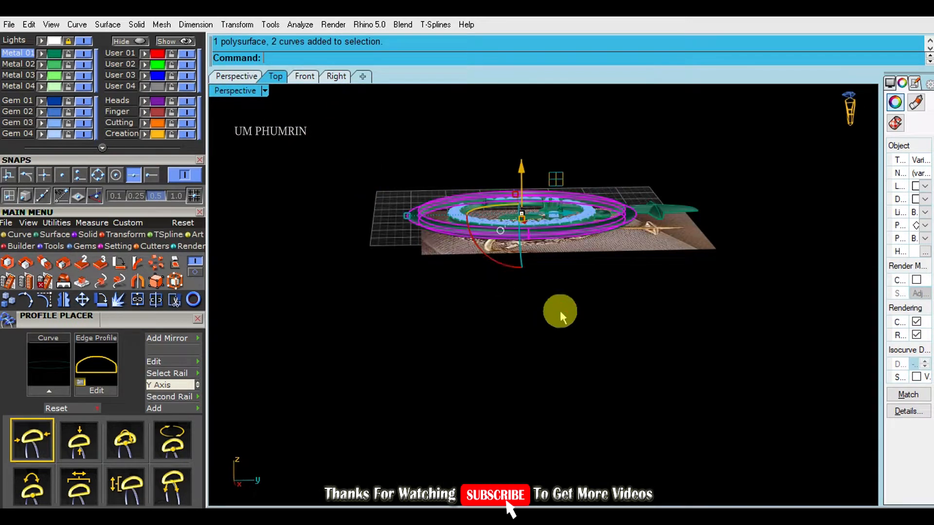
{"action": "left_click_drag", "start_coordinate": [495, 261], "coordinate": [598, 287]}
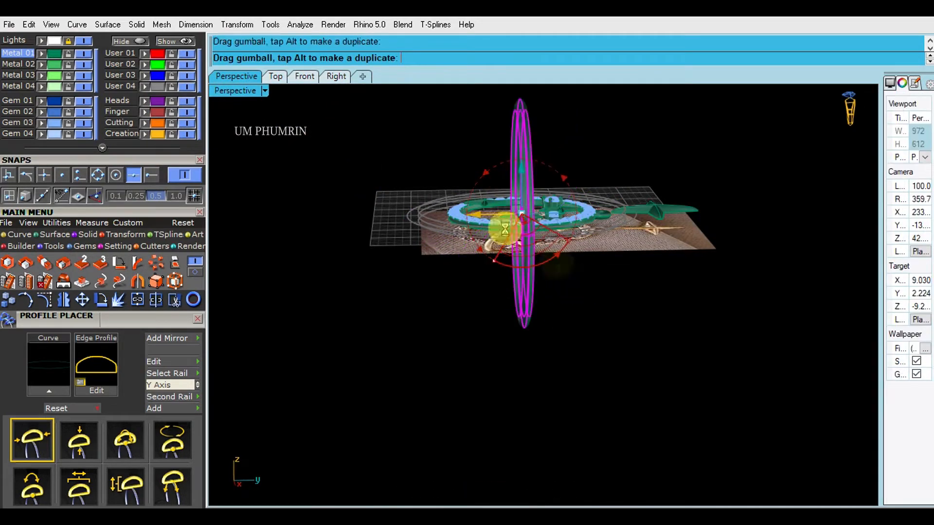
Step: Rotate the upright ring to the photo's diagonal in the top view and tilt it so it appears as a narrow ellipse
{"action": "left_click", "coordinate": [276, 78]}
{"action": "left_click_drag", "start_coordinate": [443, 273], "coordinate": [459, 263]}
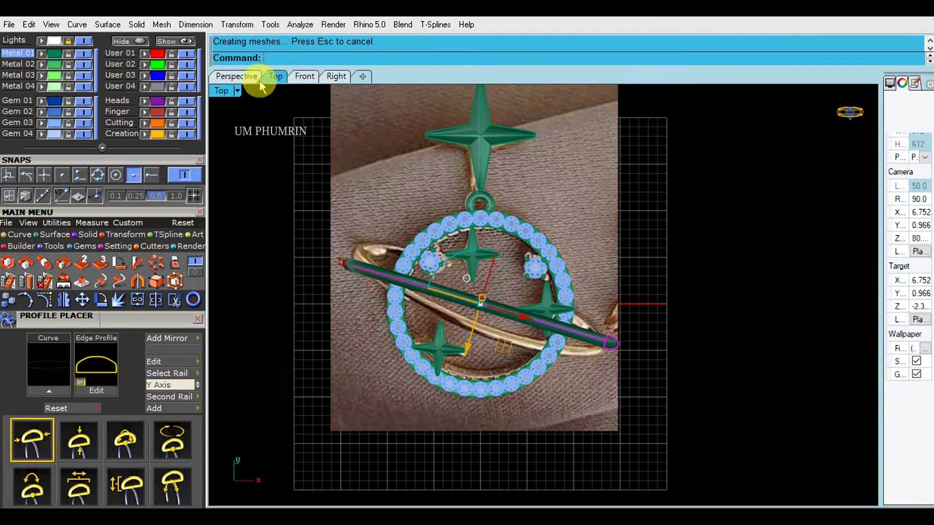
{"action": "left_click", "coordinate": [257, 76]}
{"action": "right_click_drag", "start_coordinate": [581, 292], "coordinate": [640, 289]}
{"action": "left_click_drag", "start_coordinate": [541, 259], "coordinate": [575, 263]}
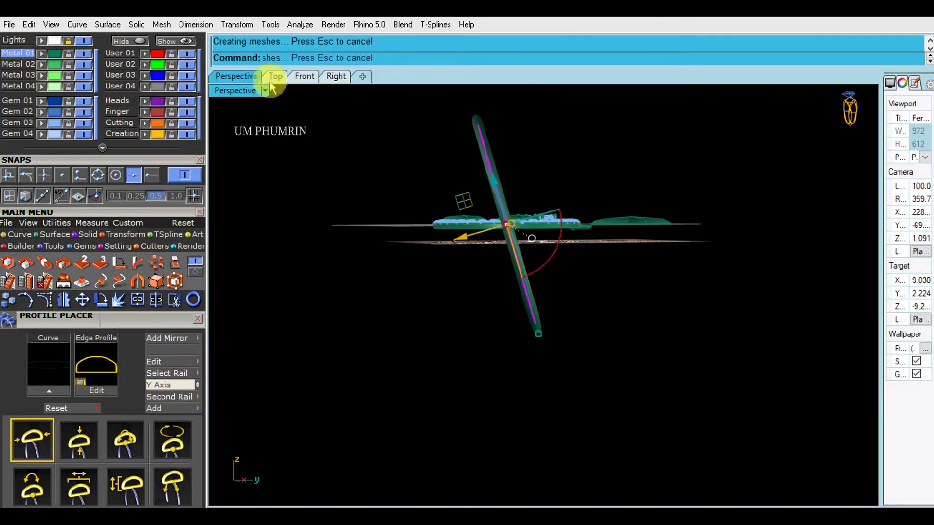
{"action": "left_click", "coordinate": [276, 79]}
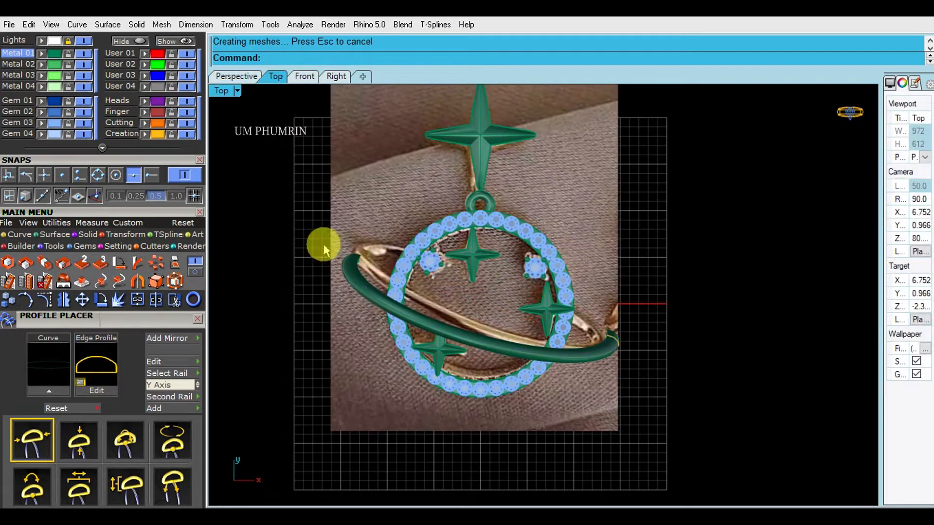
Step: Select the ring with its curves and rotate it about its left end and its right end to match the photo's diagonal ring
{"action": "left_click_drag", "start_coordinate": [379, 241], "coordinate": [322, 287]}
{"action": "left_click_drag", "start_coordinate": [673, 371], "coordinate": [593, 306], "text": "shift"}
{"action": "scroll", "coordinate": [494, 288], "scroll_direction": "up", "scroll_amount": 2}
{"action": "left_click_drag", "start_coordinate": [512, 269], "coordinate": [511, 270]}
{"action": "key", "text": "ctrl+r"}
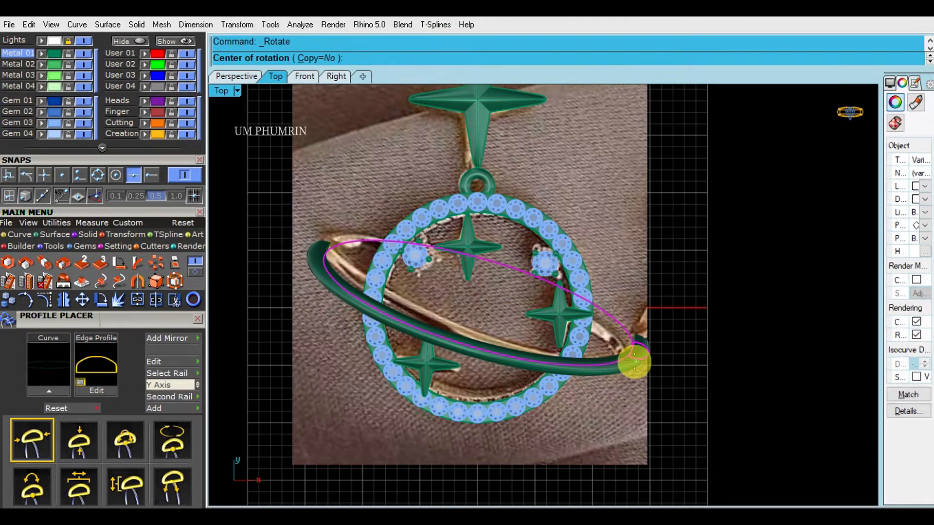
{"action": "left_click", "coordinate": [328, 243]}
{"action": "left_click", "coordinate": [719, 392]}
{"action": "left_click", "coordinate": [719, 404]}
{"action": "key", "text": "Return"}
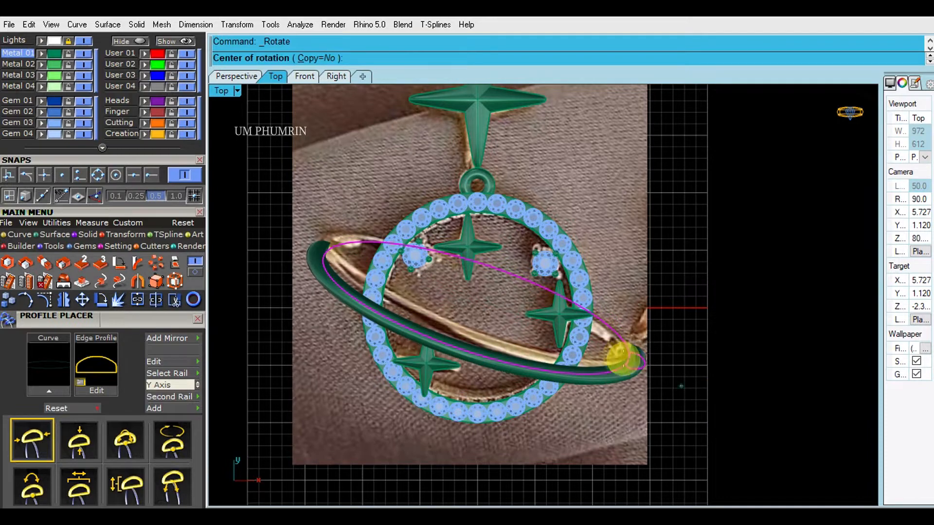
{"action": "left_click", "coordinate": [631, 361]}
{"action": "left_click", "coordinate": [307, 206]}
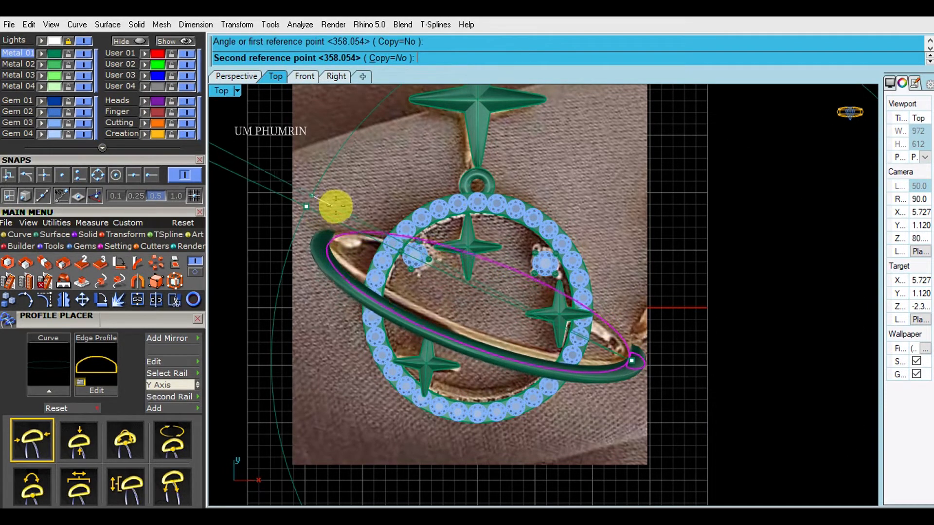
{"action": "left_click", "coordinate": [469, 246]}
Step: Clear away the ring's solid and profile and select the remaining tilted circle for splitting
{"action": "left_click", "coordinate": [250, 76]}
{"action": "right_click_drag", "start_coordinate": [698, 239], "coordinate": [342, 170]}
{"action": "left_click", "coordinate": [275, 77]}
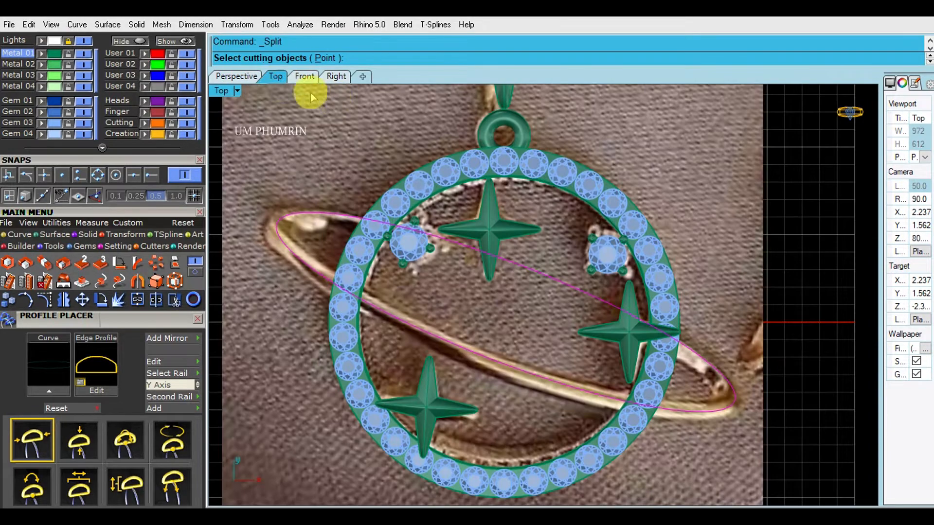
{"action": "key", "text": "Escape"}
{"action": "left_click", "coordinate": [245, 77]}
{"action": "right_click_drag", "start_coordinate": [452, 278], "coordinate": [527, 276]}
{"action": "left_click", "coordinate": [520, 249]}
{"action": "left_click", "coordinate": [277, 78]}
Step: Split the tilted circle at points where its upper part meets the hoop on both sides, and remove the section between them
{"action": "right_click", "coordinate": [486, 265]}
{"action": "scroll", "coordinate": [423, 255], "scroll_direction": "up", "scroll_amount": 2}
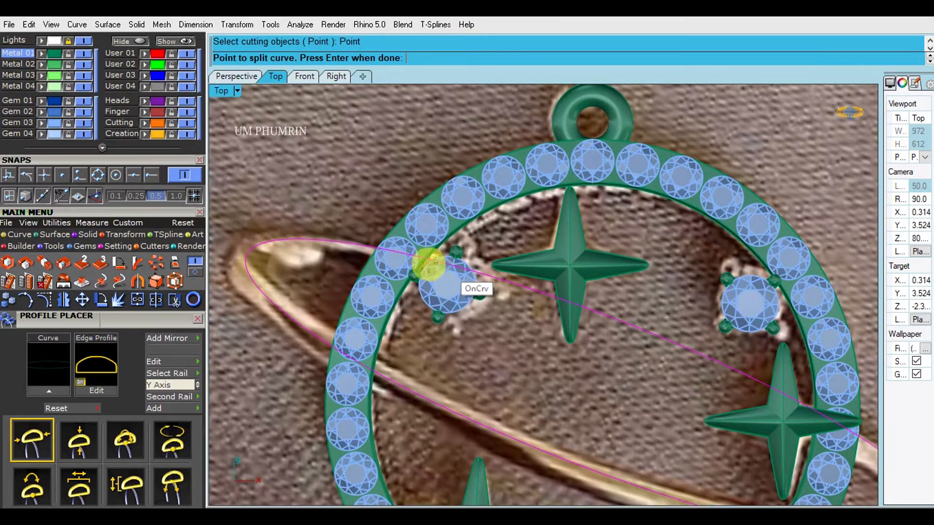
{"action": "right_click_drag", "start_coordinate": [727, 336], "coordinate": [583, 260]}
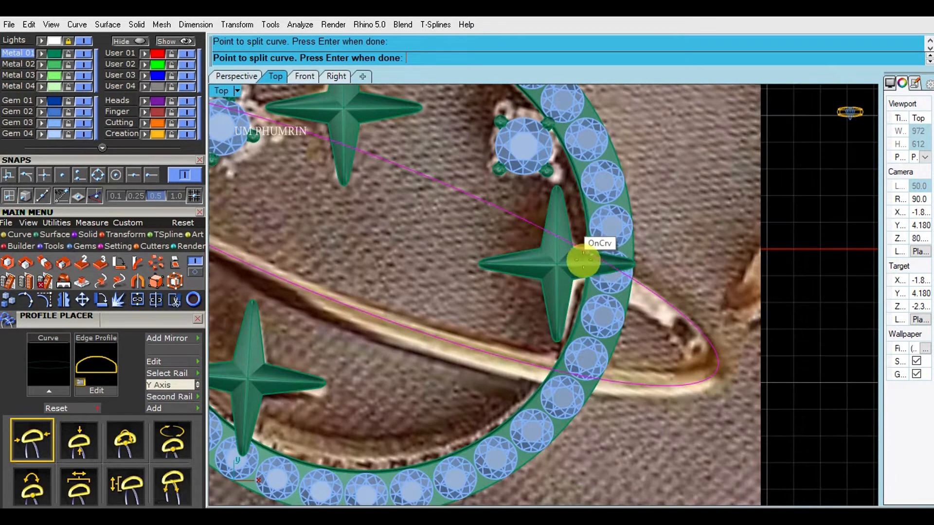
{"action": "scroll", "coordinate": [501, 214], "scroll_direction": "down", "scroll_amount": 5}
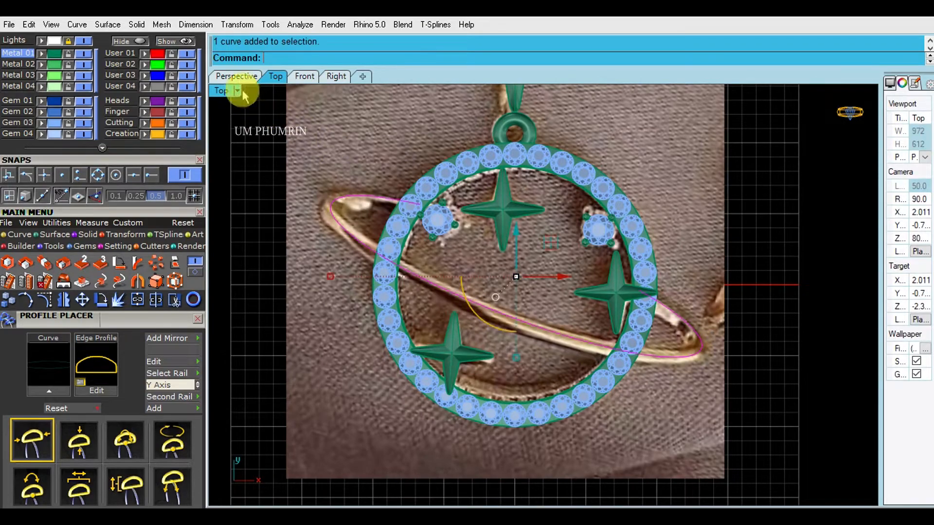
Step: Shift the trimmed tilted circle vertically and check its height against the hoop in the front and top views
{"action": "left_click", "coordinate": [237, 77]}
{"action": "right_click_drag", "start_coordinate": [465, 202], "coordinate": [676, 212]}
{"action": "right_click_drag", "start_coordinate": [623, 275], "coordinate": [534, 170]}
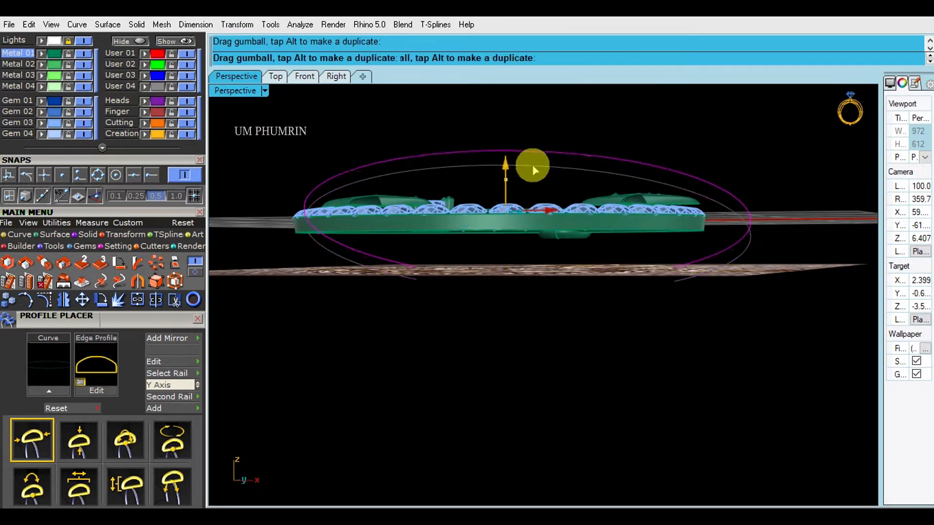
{"action": "left_click", "coordinate": [298, 77]}
{"action": "scroll", "coordinate": [605, 285], "scroll_direction": "down", "scroll_amount": 5}
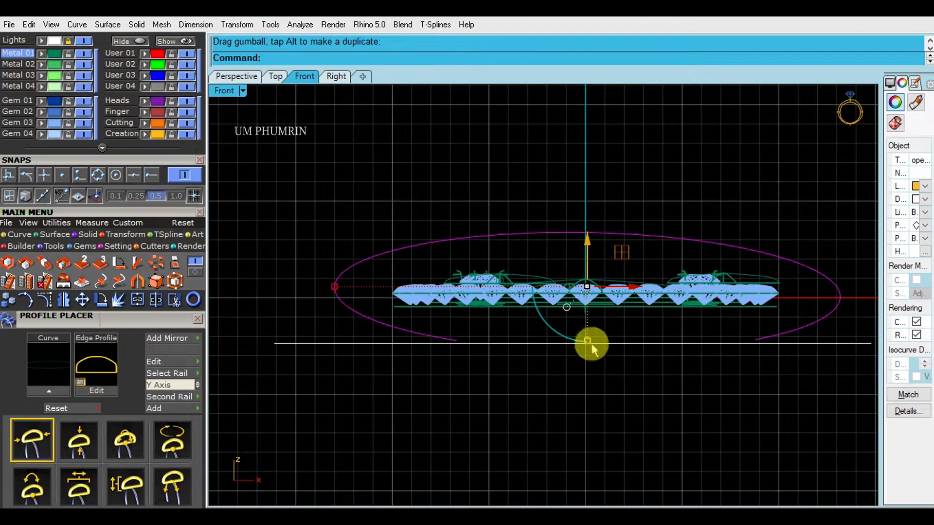
{"action": "left_click", "coordinate": [589, 342]}
{"action": "left_click", "coordinate": [275, 76]}
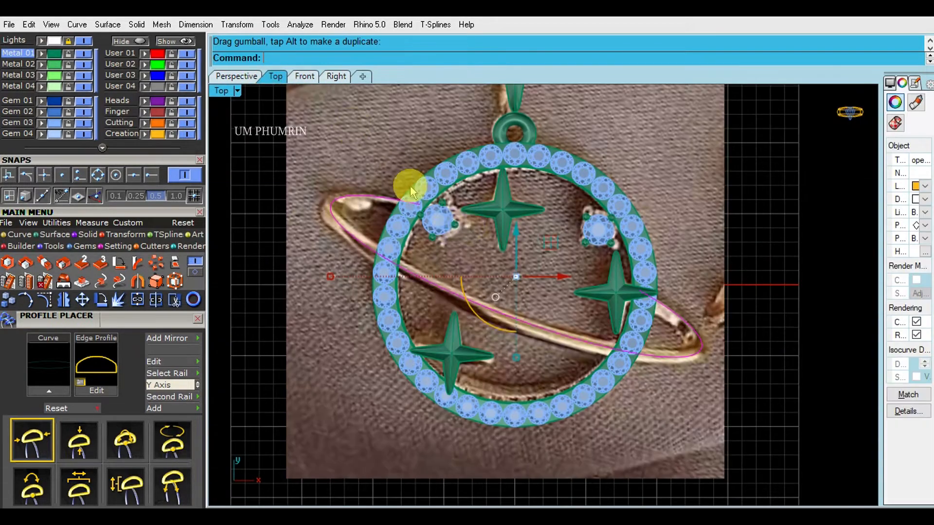
Step: Place a profile on the trimmed circle with Profile Placer and position it at the circle's right end
{"action": "left_click", "coordinate": [235, 78]}
{"action": "right_click_drag", "start_coordinate": [667, 313], "coordinate": [640, 317]}
{"action": "type", "text": "A"}
{"action": "middle_click", "coordinate": [638, 308]}
{"action": "left_click", "coordinate": [664, 325]}
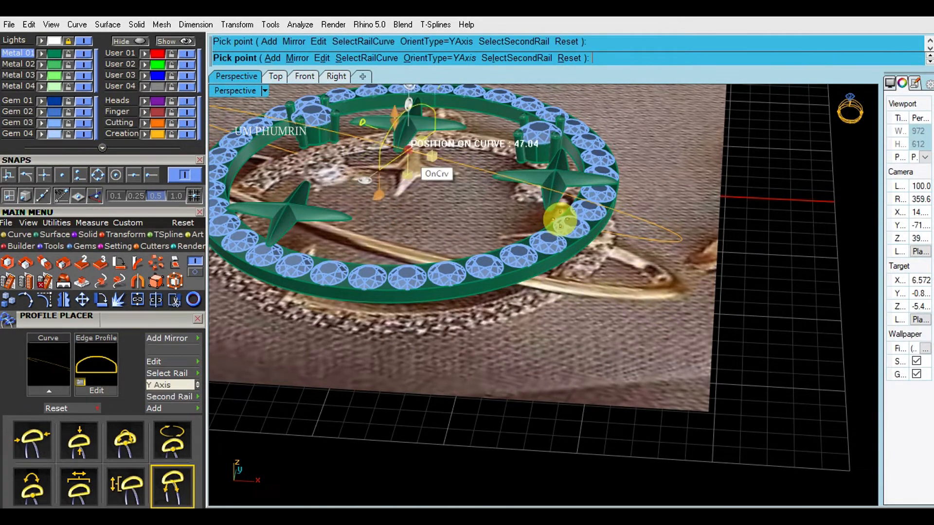
{"action": "left_click", "coordinate": [579, 236]}
{"action": "right_click_drag", "start_coordinate": [654, 316], "coordinate": [649, 261]}
{"action": "key", "text": "Return"}
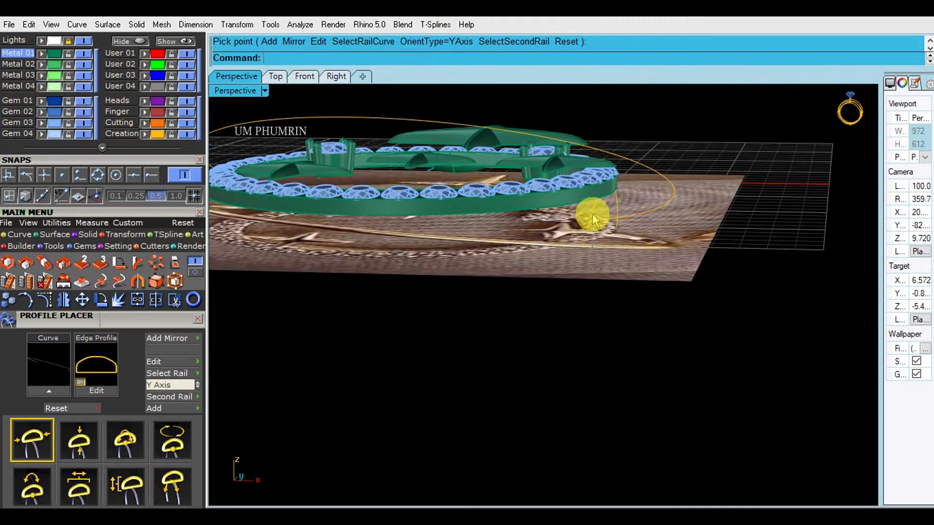
Step: Hide the finished pendant parts, leaving the open circle and its profile, and reopen the profile in Profile Placer
{"action": "right_click", "coordinate": [130, 43]}
{"action": "right_click_drag", "start_coordinate": [600, 233], "coordinate": [578, 246]}
{"action": "left_click", "coordinate": [607, 241]}
{"action": "key", "text": "F6"}
{"action": "left_click", "coordinate": [601, 255]}
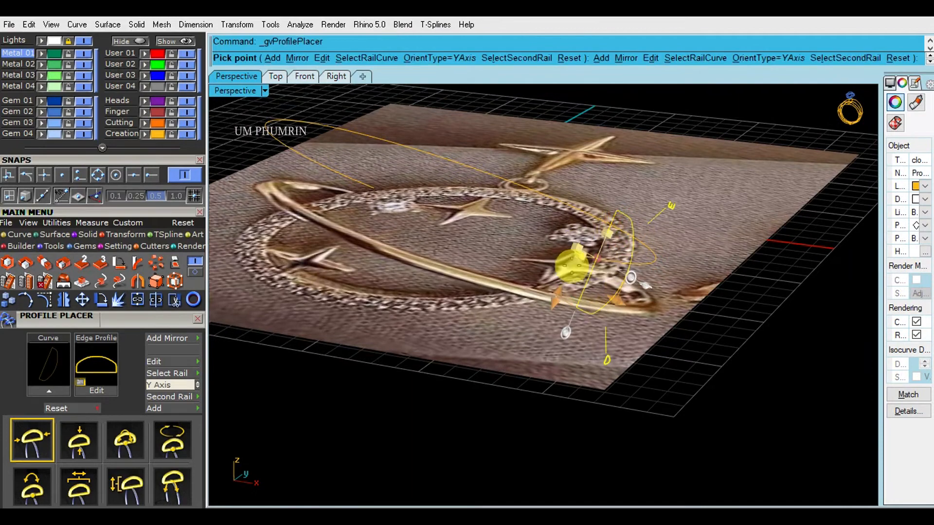
{"action": "left_click_drag", "start_coordinate": [119, 322], "coordinate": [109, 107]}
{"action": "left_click_drag", "start_coordinate": [110, 260], "coordinate": [83, 161]}
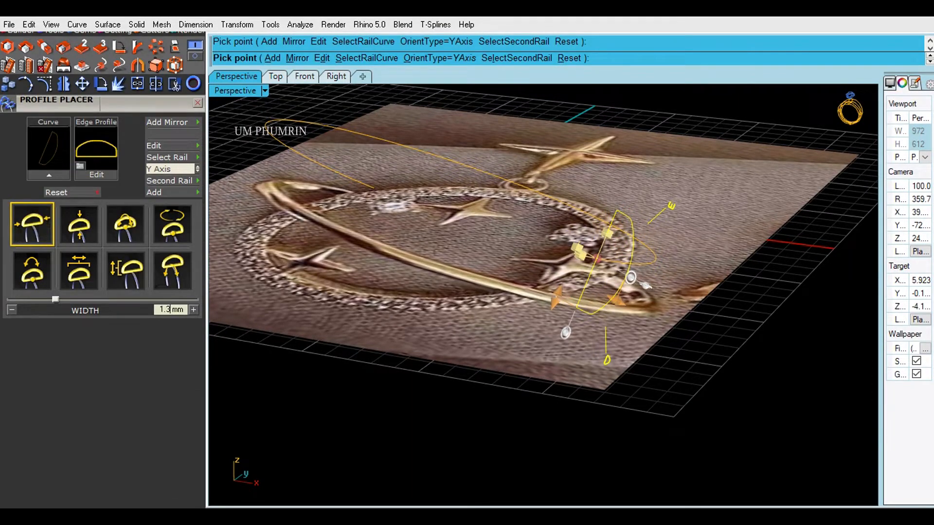
{"action": "left_click", "coordinate": [75, 232]}
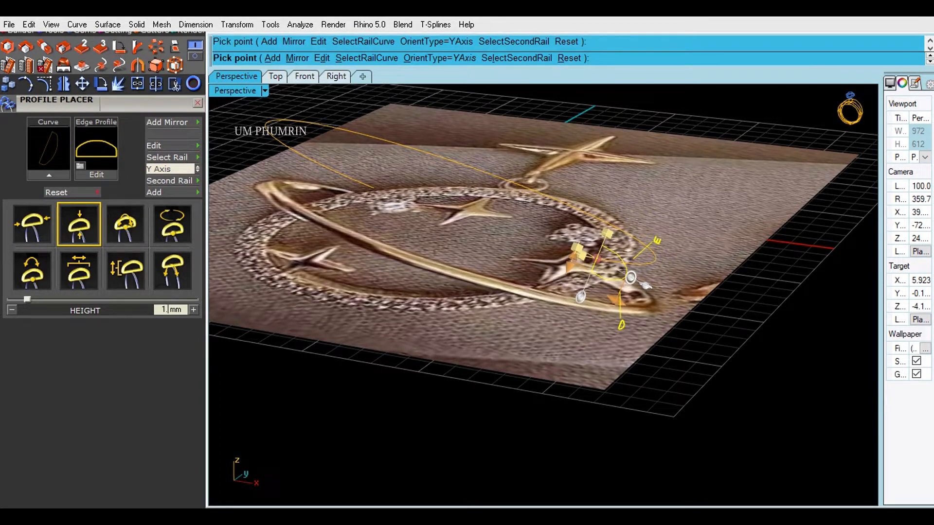
{"action": "key", "text": "Return"}
{"action": "right_click_drag", "start_coordinate": [580, 280], "coordinate": [601, 283]}
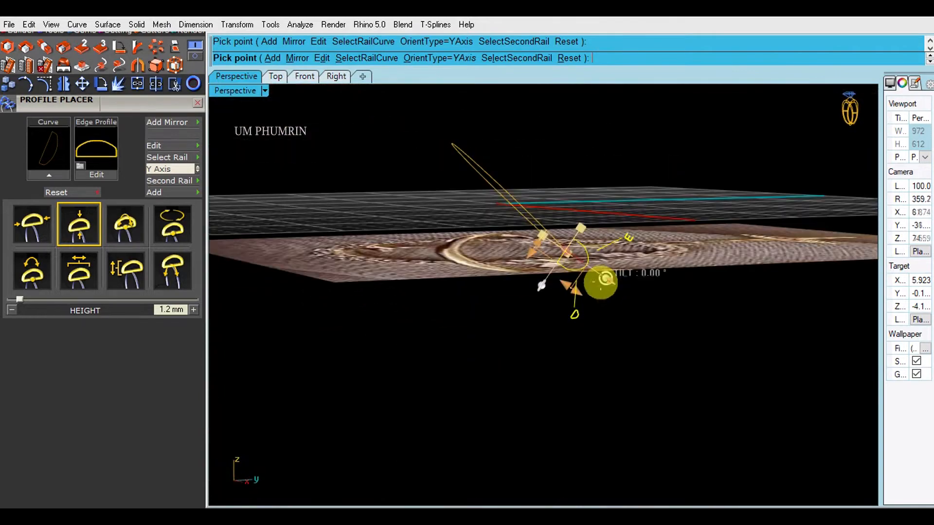
{"action": "left_click_drag", "start_coordinate": [604, 276], "coordinate": [601, 291]}
{"action": "right_click", "coordinate": [596, 281]}
Step: Reduce the right end profile's width, set its height to 1.25 mm and roll it about 45.3°
{"action": "left_click", "coordinate": [30, 236]}
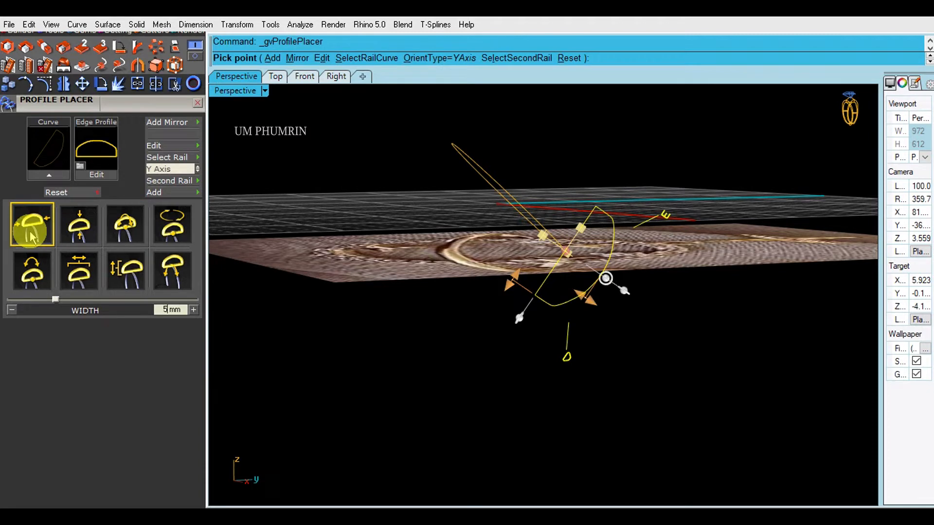
{"action": "left_click", "coordinate": [77, 232]}
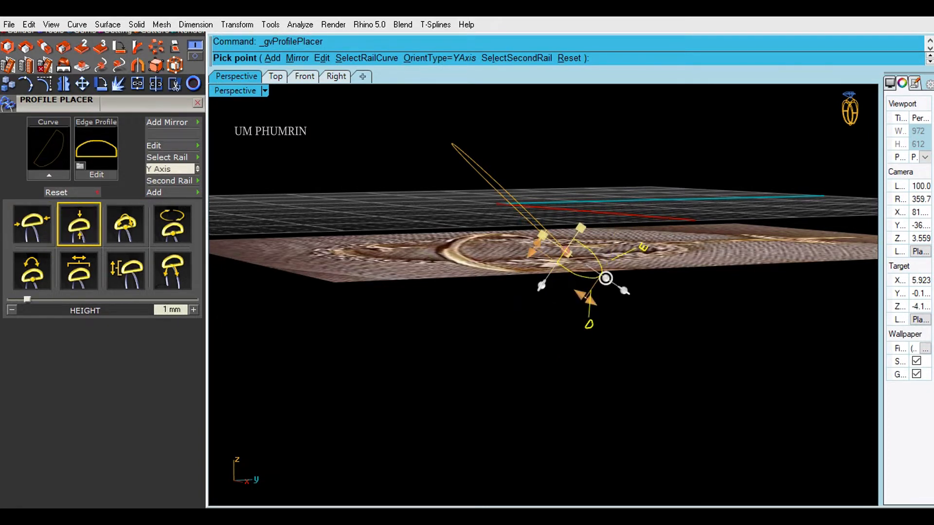
{"action": "left_click", "coordinate": [77, 232]}
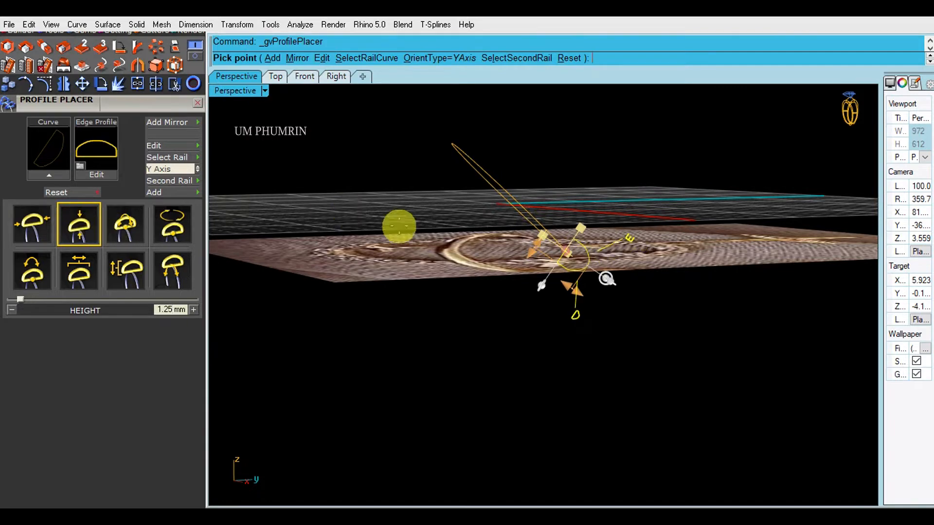
{"action": "left_click_drag", "start_coordinate": [601, 276], "coordinate": [574, 296]}
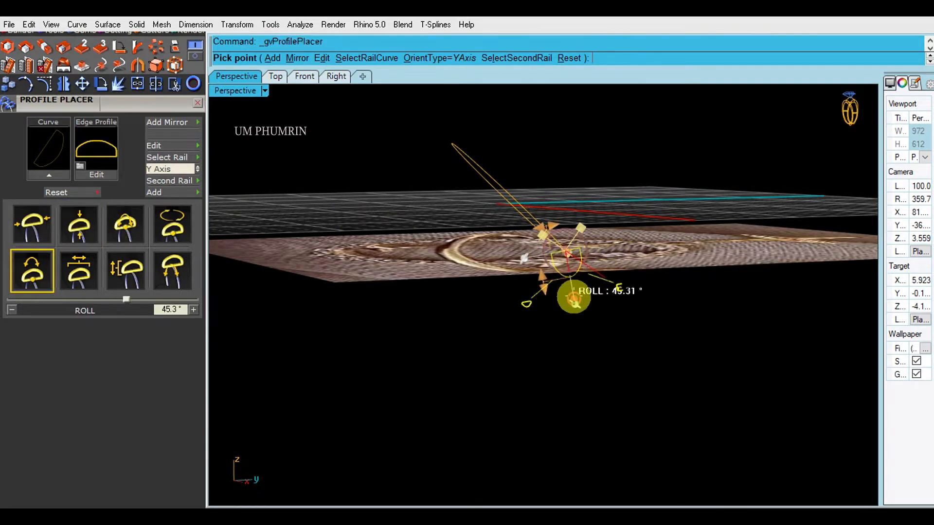
Step: Add a second profile at the left end of the open circle and roll it to mirror the first one
{"action": "left_click", "coordinate": [272, 58]}
{"action": "right_click_drag", "start_coordinate": [754, 273], "coordinate": [617, 254]}
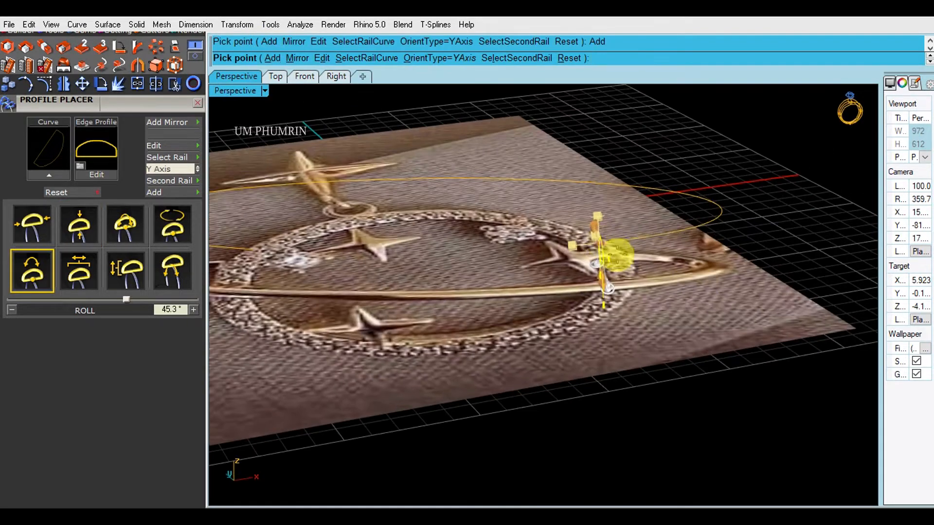
{"action": "left_click_drag", "start_coordinate": [668, 226], "coordinate": [253, 244]}
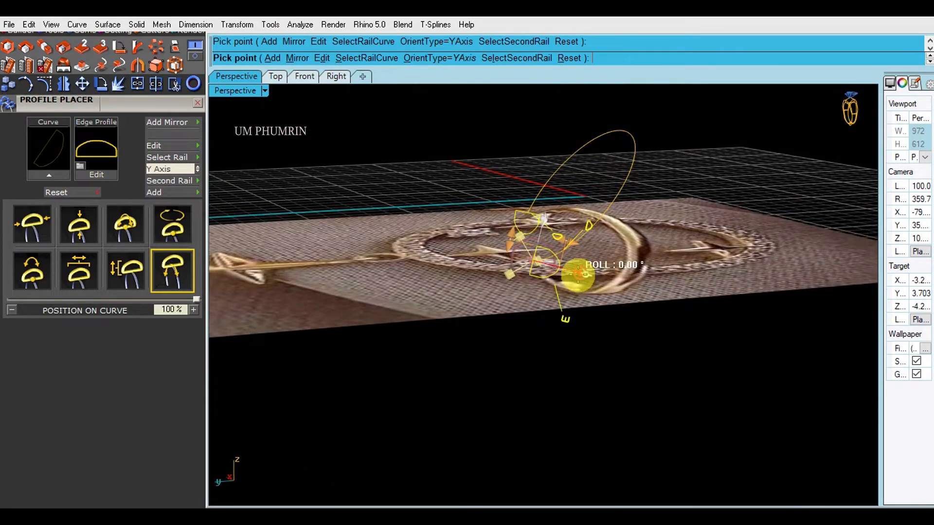
{"action": "left_click_drag", "start_coordinate": [578, 275], "coordinate": [530, 312]}
{"action": "right_click_drag", "start_coordinate": [518, 313], "coordinate": [545, 291]}
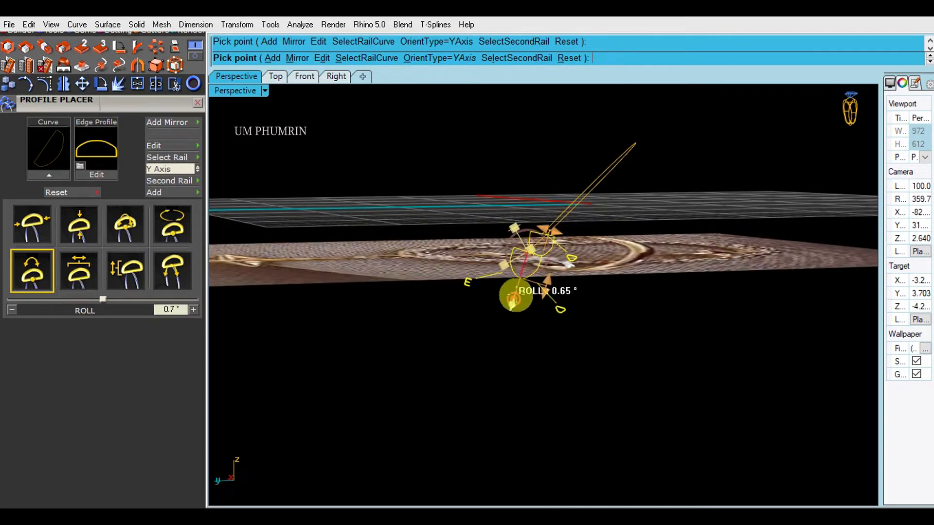
Step: Add a third profile around the middle of the open circle and roll it about 42.2°
{"action": "right_click_drag", "start_coordinate": [535, 271], "coordinate": [616, 270]}
{"action": "left_click_drag", "start_coordinate": [456, 247], "coordinate": [674, 160]}
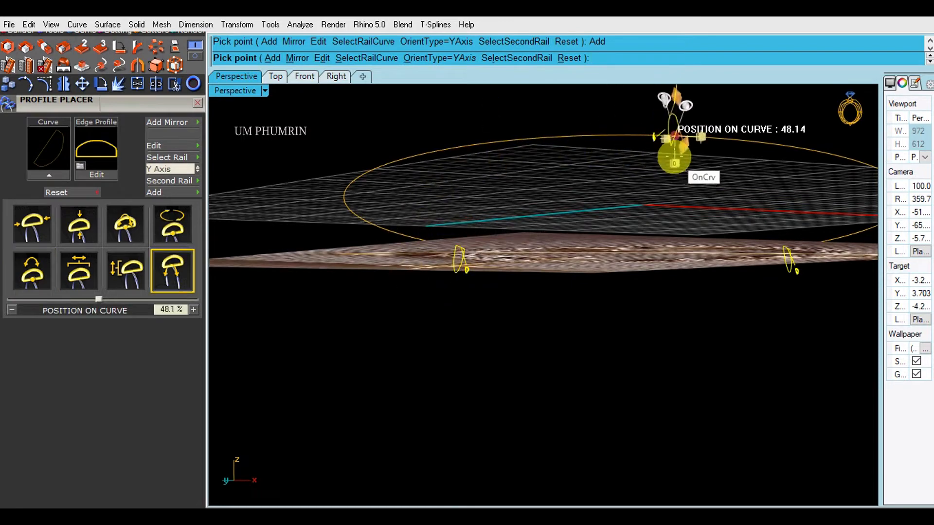
{"action": "right_click_drag", "start_coordinate": [668, 158], "coordinate": [517, 164]}
{"action": "left_click_drag", "start_coordinate": [507, 157], "coordinate": [558, 147]}
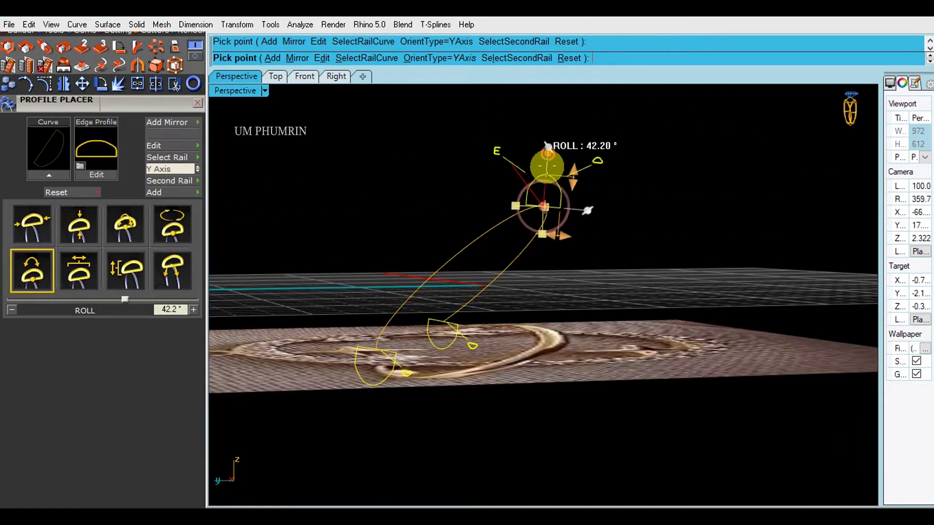
{"action": "right_click", "coordinate": [546, 166]}
Step: Sweep the three profiles along the open circle to form the solid diagonal ring
{"action": "right_click_drag", "start_coordinate": [547, 166], "coordinate": [567, 225]}
{"action": "left_click", "coordinate": [546, 266]}
{"action": "type", "text": "Sweep2"}
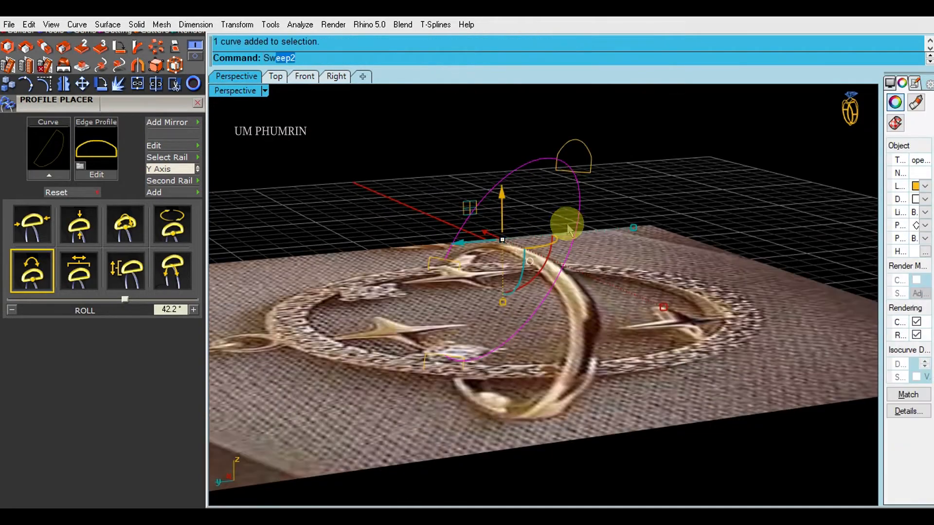
{"action": "left_click", "coordinate": [558, 160]}
{"action": "right_click", "coordinate": [620, 392]}
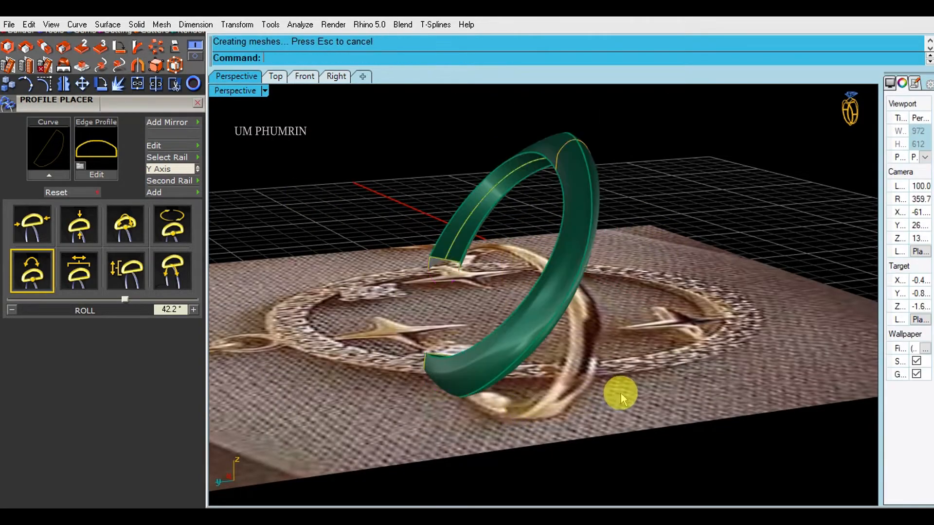
Step: Reopen the swept ring's left end profile in Profile Placer and switch its edge shape to the taller arch
{"action": "right_click_drag", "start_coordinate": [596, 369], "coordinate": [606, 292]}
{"action": "left_click", "coordinate": [483, 379]}
{"action": "right_click_drag", "start_coordinate": [523, 425], "coordinate": [452, 333]}
{"action": "type", "text": "aa"}
{"action": "key", "text": "Return"}
{"action": "left_click", "coordinate": [508, 416]}
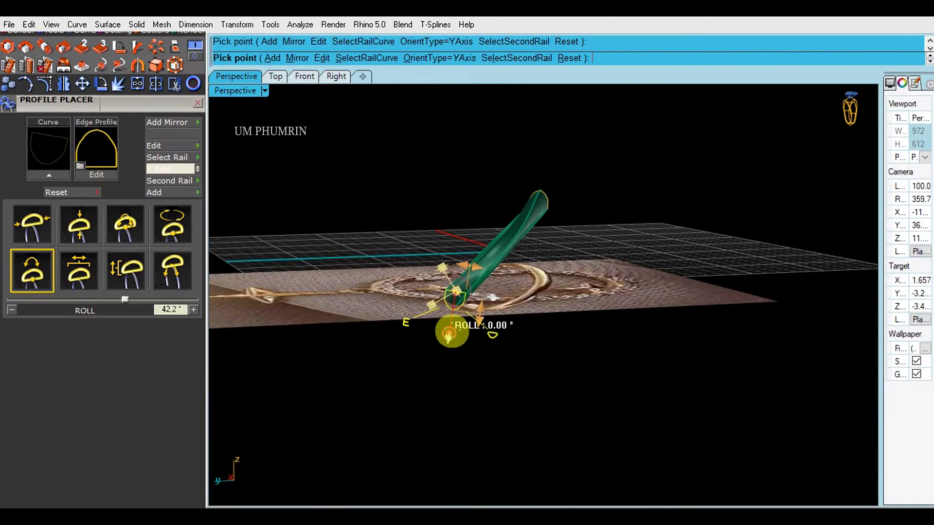
{"action": "right_click", "coordinate": [587, 336]}
{"action": "right_click_drag", "start_coordinate": [587, 335], "coordinate": [517, 309]}
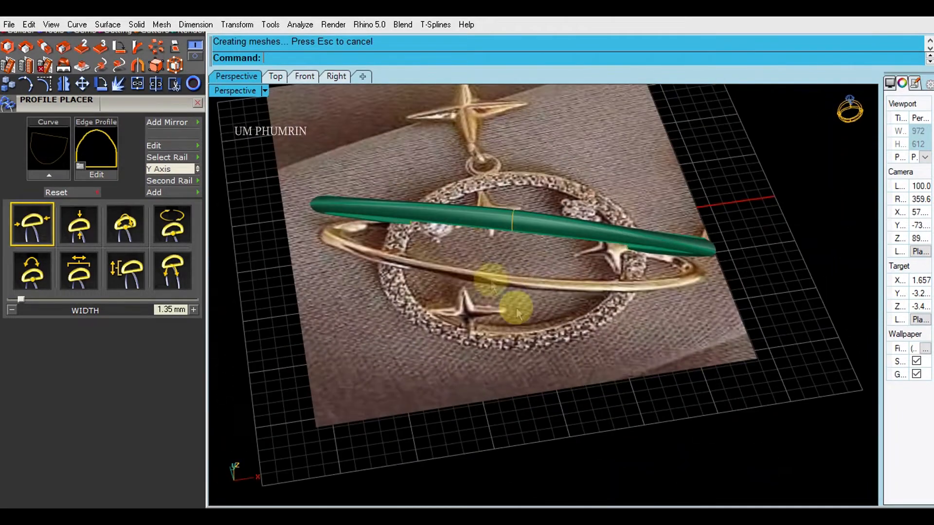
Step: Fine-tune the ring's middle profile with two small handle adjustments in Profile Placer, checking the ring from several angles
{"action": "left_click", "coordinate": [512, 227]}
{"action": "right_click", "coordinate": [543, 293]}
{"action": "right_click_drag", "start_coordinate": [598, 322], "coordinate": [561, 242]}
{"action": "left_click", "coordinate": [537, 217]}
{"action": "left_click_drag", "start_coordinate": [536, 218], "coordinate": [551, 220]}
{"action": "right_click", "coordinate": [568, 237]}
{"action": "right_click_drag", "start_coordinate": [614, 246], "coordinate": [456, 246]}
{"action": "left_click", "coordinate": [513, 277]}
{"action": "right_click_drag", "start_coordinate": [611, 335], "coordinate": [525, 209]}
{"action": "left_click_drag", "start_coordinate": [521, 220], "coordinate": [533, 226]}
{"action": "right_click", "coordinate": [632, 247]}
{"action": "right_click_drag", "start_coordinate": [606, 250], "coordinate": [453, 270]}
Step: Reopen the middle profile in Profile Placer and return its edge shape to the default half-round
{"action": "left_click", "coordinate": [516, 277]}
{"action": "right_click_drag", "start_coordinate": [517, 277], "coordinate": [559, 330]}
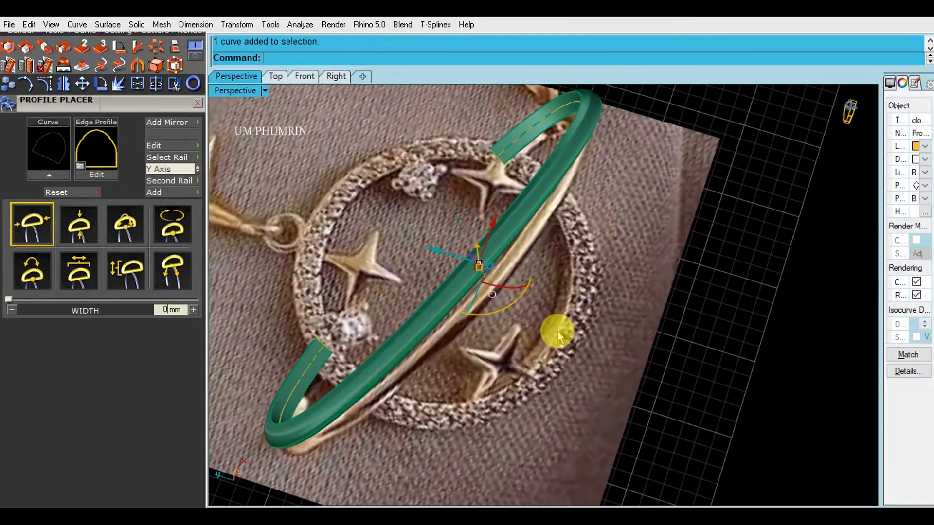
{"action": "middle_click", "coordinate": [549, 324]}
{"action": "left_click", "coordinate": [565, 340]}
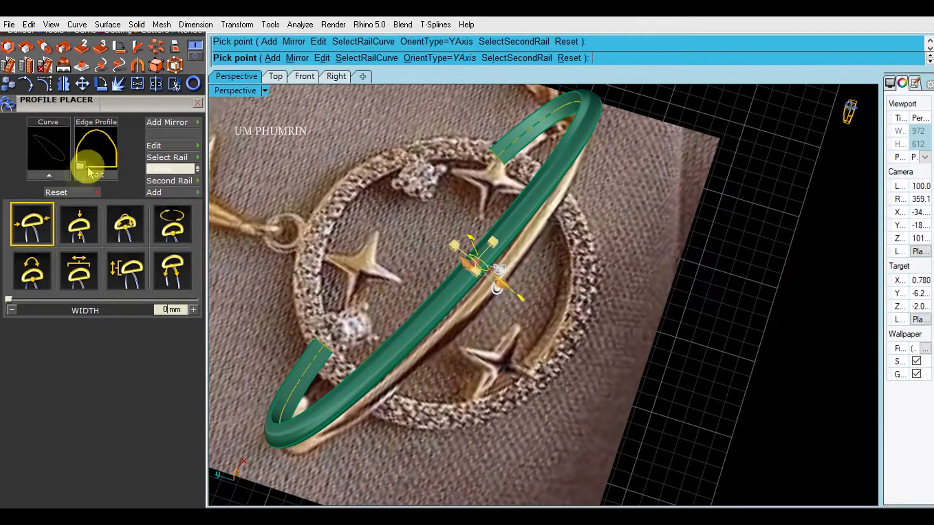
{"action": "left_click", "coordinate": [95, 154]}
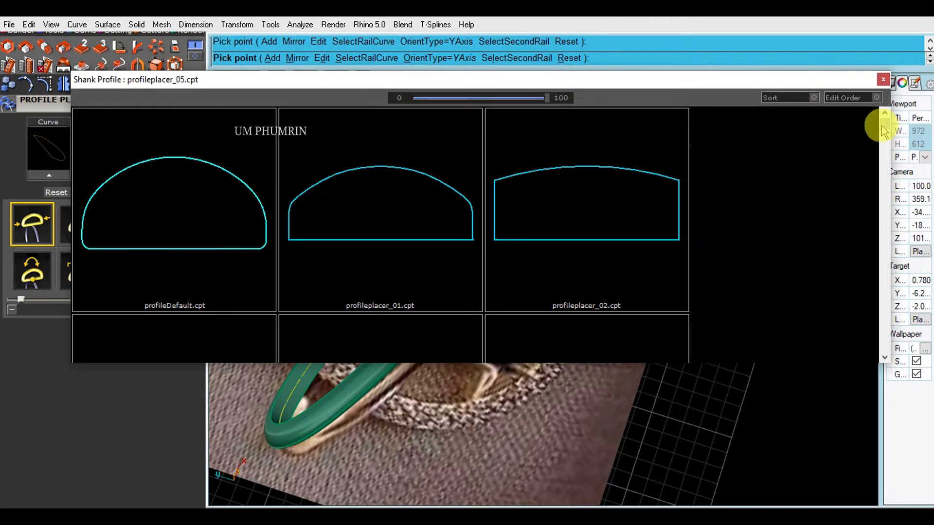
{"action": "left_click", "coordinate": [882, 80]}
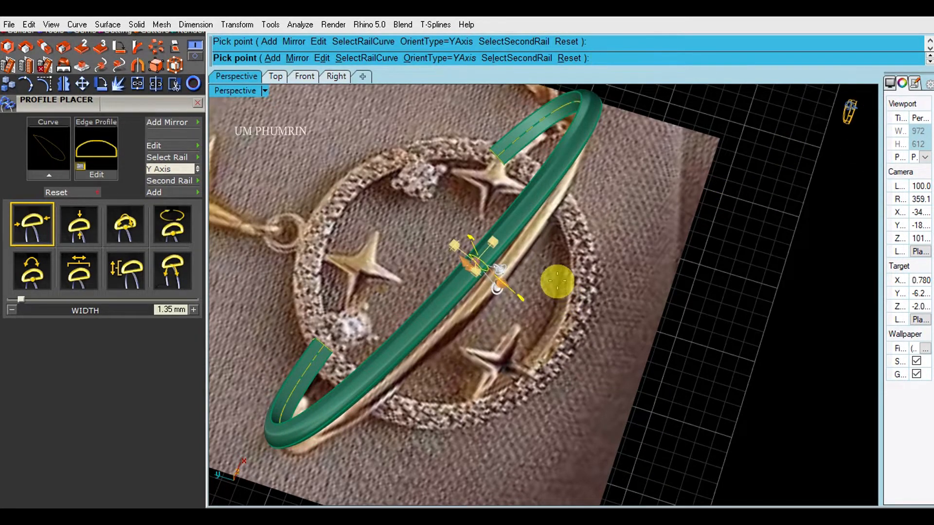
{"action": "right_click_drag", "start_coordinate": [512, 317], "coordinate": [507, 191]}
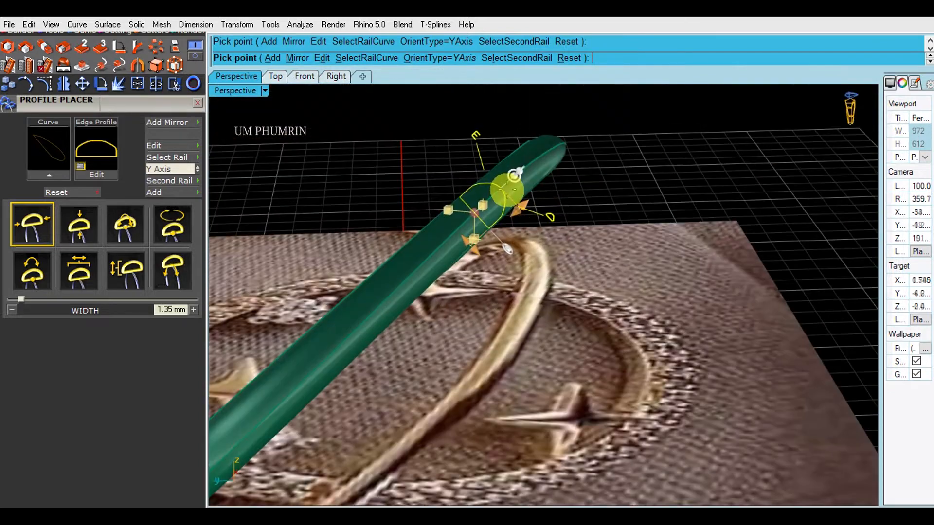
{"action": "right_click_drag", "start_coordinate": [445, 177], "coordinate": [431, 152]}
Step: Edit the middle profile again and apply profileDefault.cpt from the shank profile library
{"action": "left_click", "coordinate": [504, 196]}
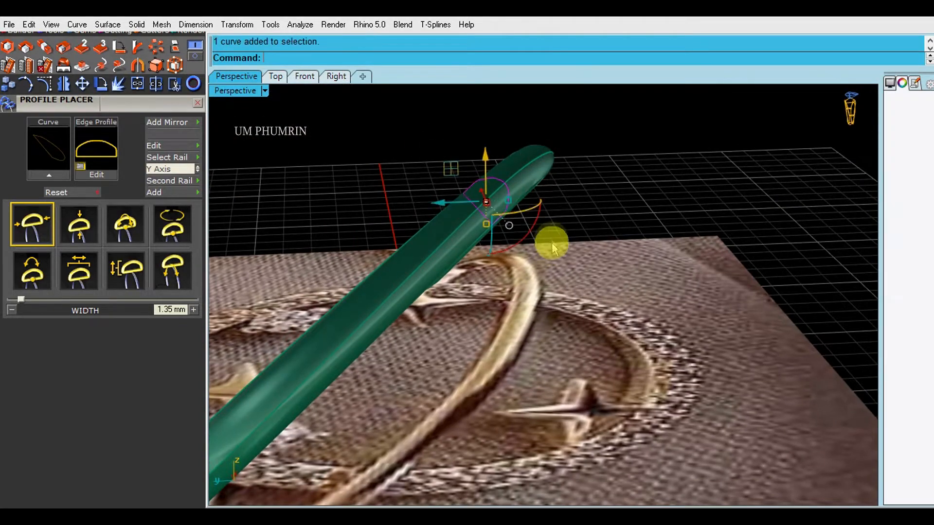
{"action": "right_click_drag", "start_coordinate": [551, 240], "coordinate": [576, 255]}
{"action": "key", "text": "F6"}
{"action": "left_click", "coordinate": [597, 235]}
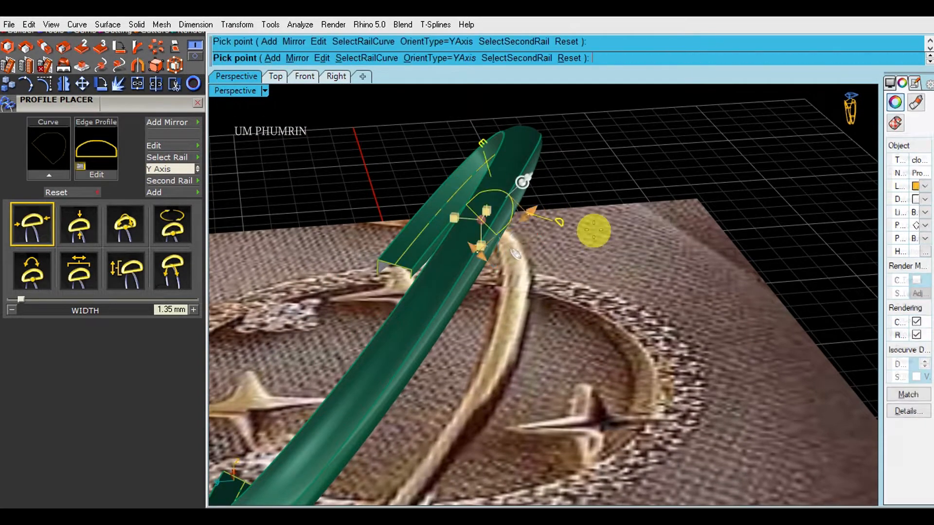
{"action": "left_click", "coordinate": [91, 222]}
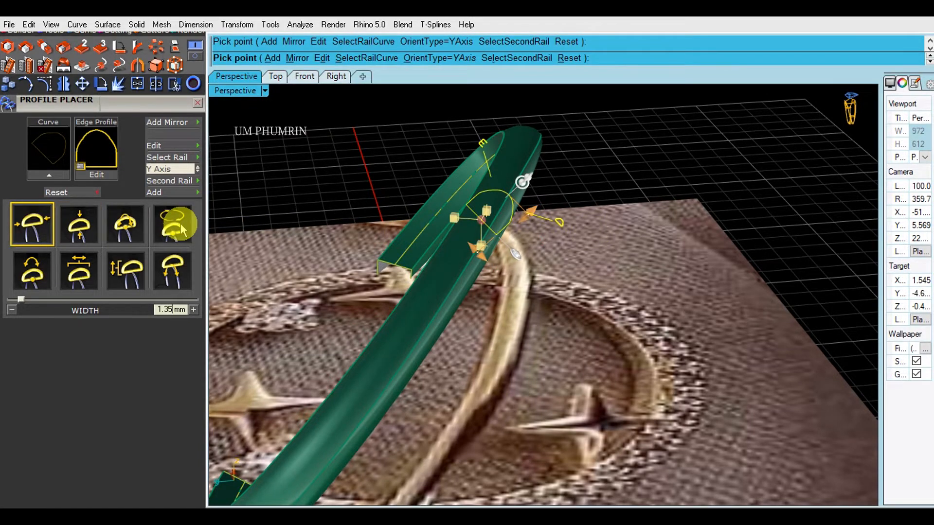
{"action": "left_click", "coordinate": [95, 156]}
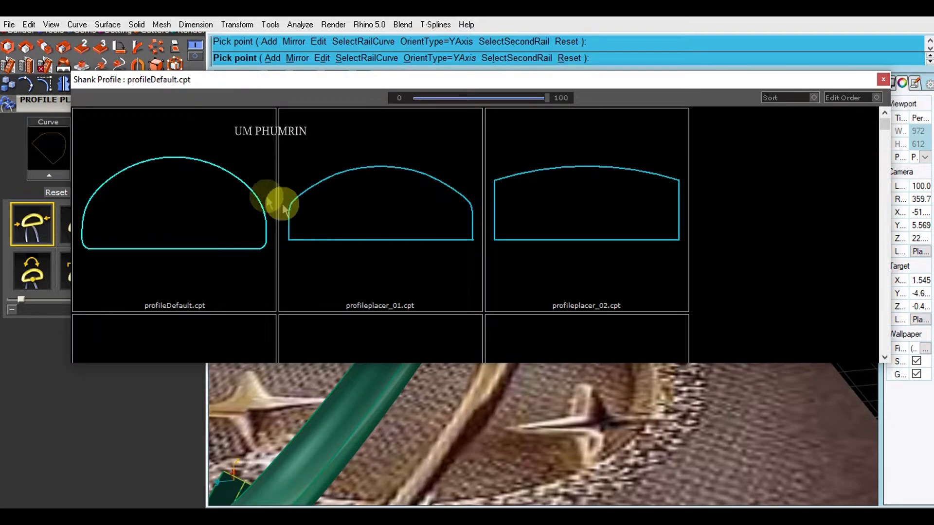
{"action": "double_click", "coordinate": [223, 220]}
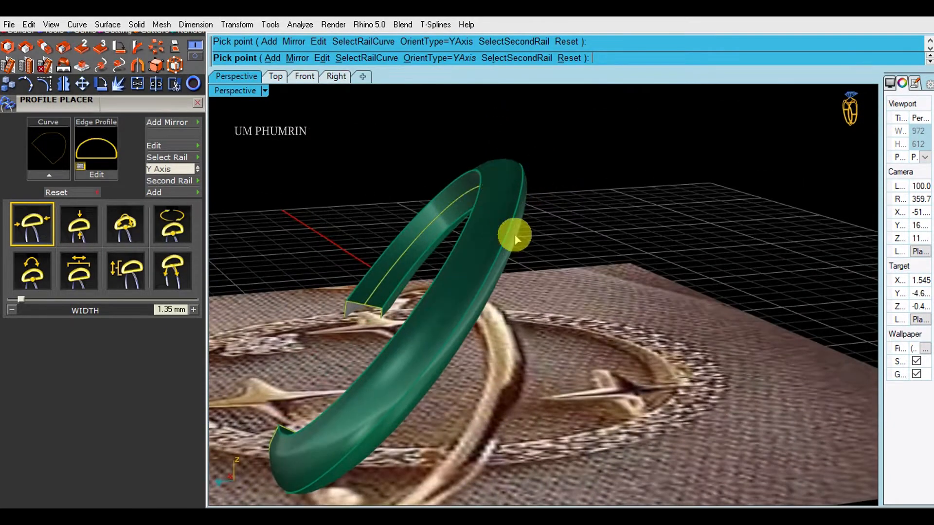
{"action": "left_click", "coordinate": [516, 238]}
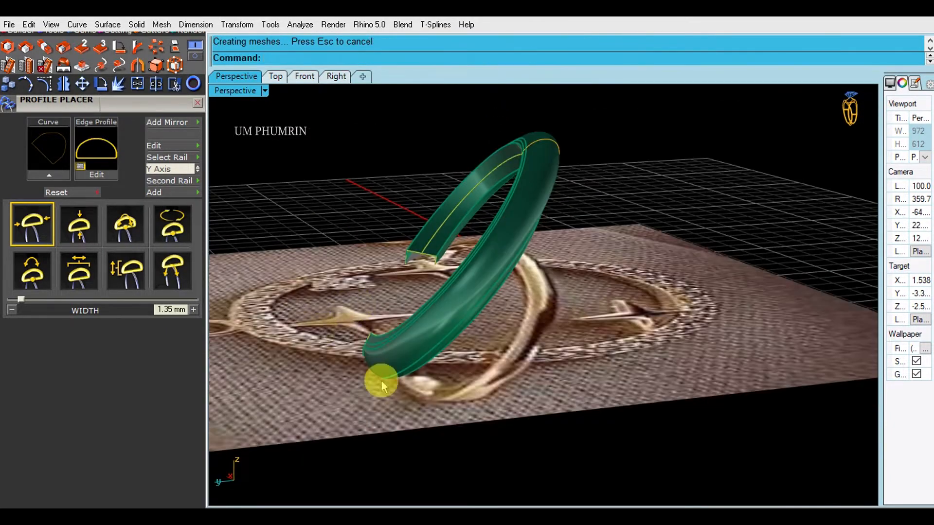
Step: Select the ring's left end profile and give it the taller arched shape from the profile library
{"action": "left_click", "coordinate": [381, 380]}
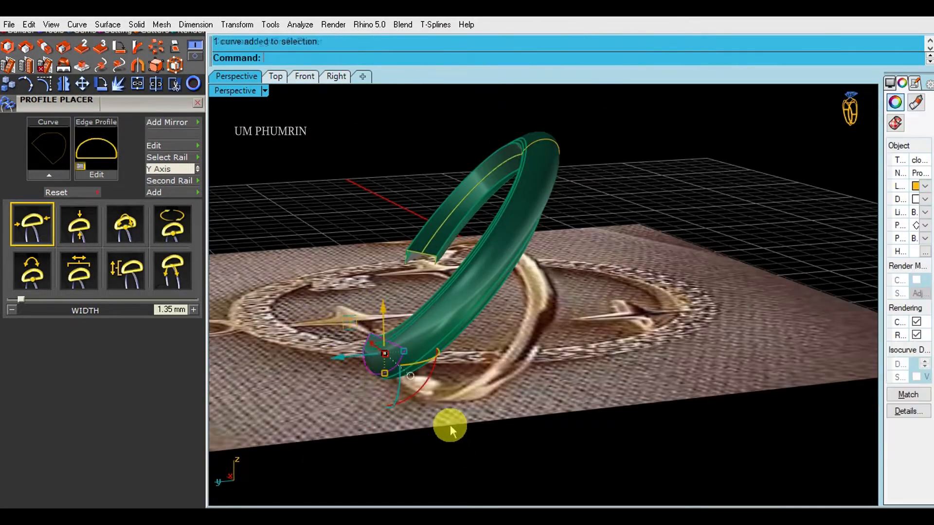
{"action": "key", "text": "Return"}
{"action": "left_click", "coordinate": [106, 153]}
{"action": "double_click", "coordinate": [172, 183]}
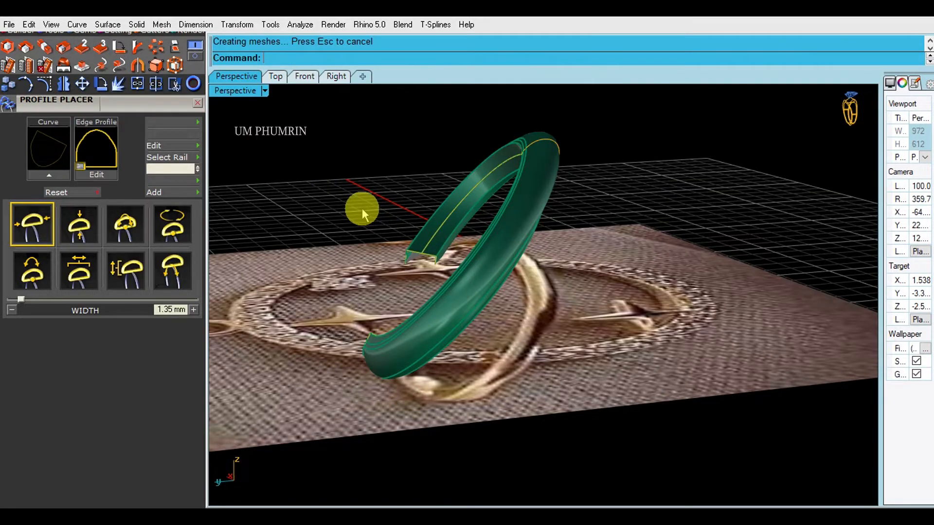
Step: Edit the ring's far end profile in Profile Placer and apply profileplacer_11.cpt from the shank profile library
{"action": "key", "text": "Return"}
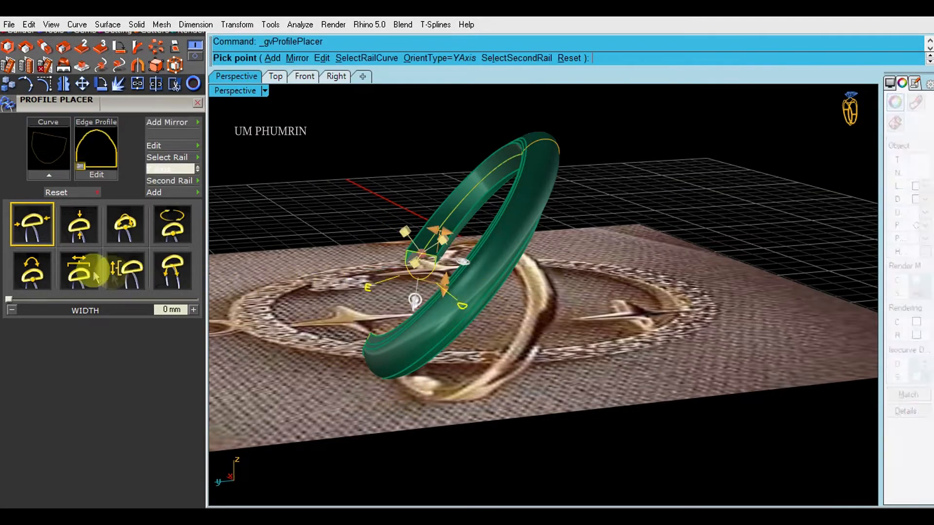
{"action": "left_click", "coordinate": [109, 155]}
{"action": "double_click", "coordinate": [279, 219]}
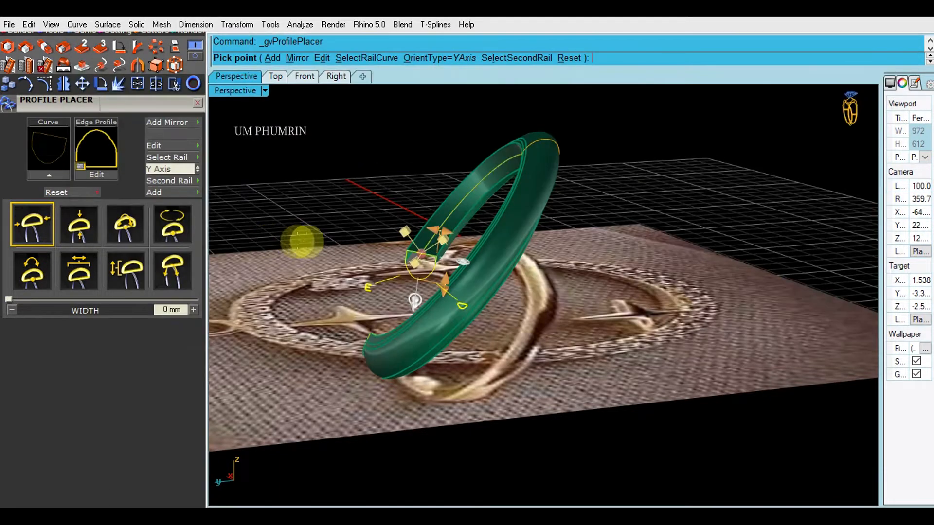
{"action": "right_click_drag", "start_coordinate": [332, 248], "coordinate": [521, 281]}
{"action": "left_click", "coordinate": [509, 169]}
{"action": "type", "text": "Aa"}
{"action": "middle_click", "coordinate": [521, 279]}
{"action": "left_click", "coordinate": [548, 294]}
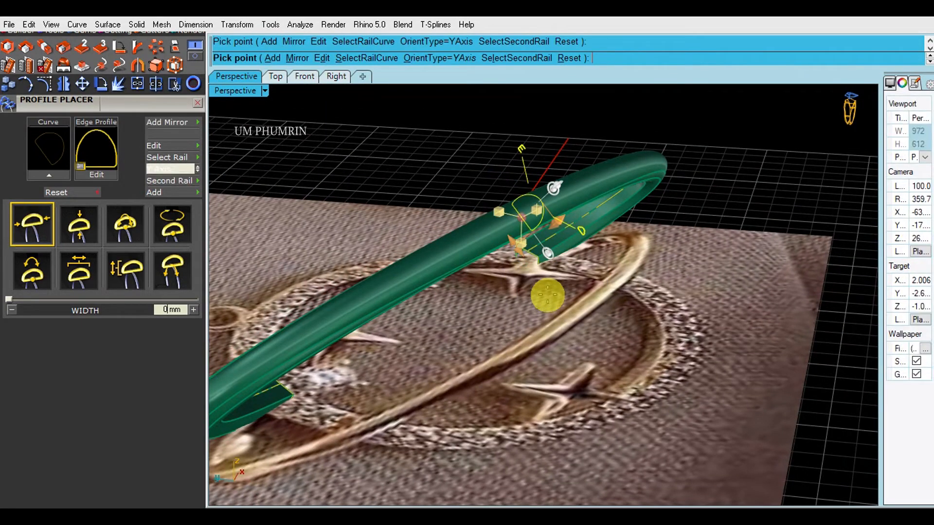
{"action": "left_click", "coordinate": [95, 147]}
{"action": "scroll", "coordinate": [538, 258], "scroll_direction": "down", "scroll_amount": 3}
{"action": "scroll", "coordinate": [538, 258], "scroll_direction": "down", "scroll_amount": 2}
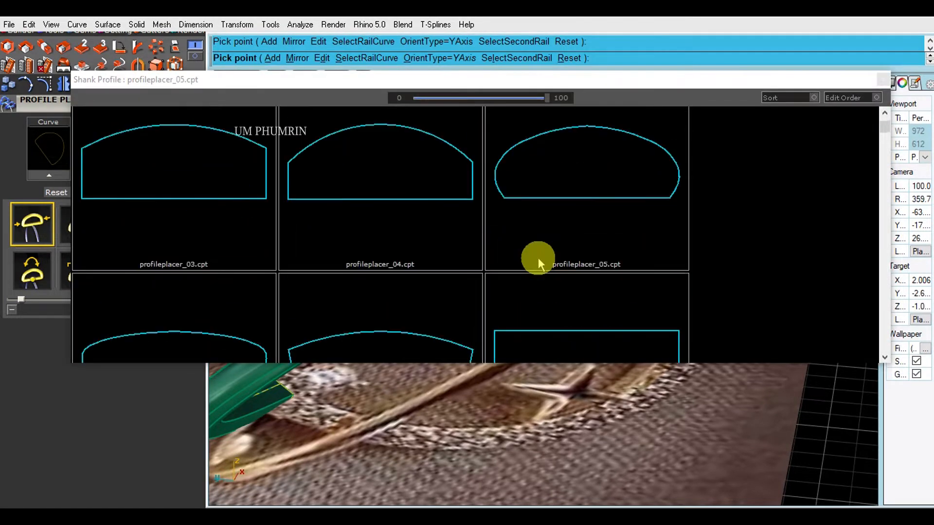
{"action": "scroll", "coordinate": [556, 227], "scroll_direction": "down", "scroll_amount": 3}
{"action": "scroll", "coordinate": [557, 227], "scroll_direction": "down", "scroll_amount": 5}
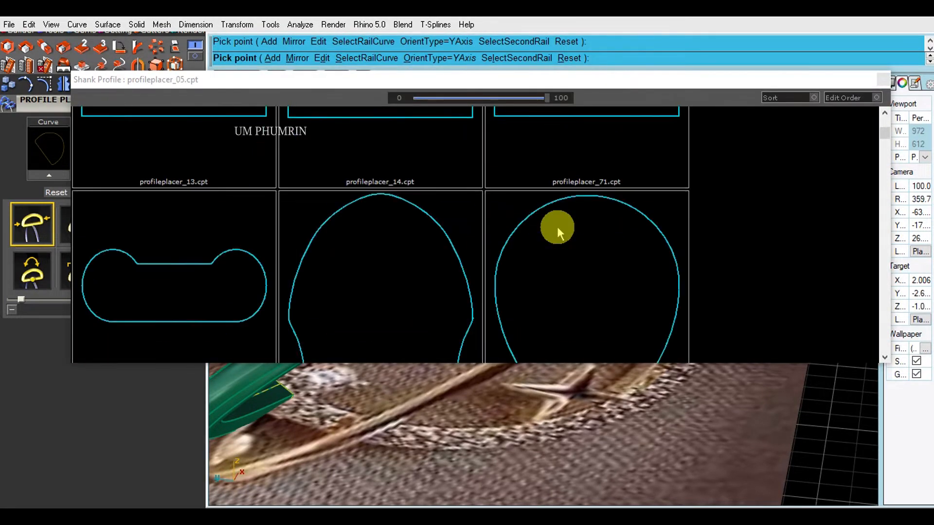
{"action": "left_click", "coordinate": [556, 227]}
{"action": "right_click", "coordinate": [584, 263]}
{"action": "scroll", "coordinate": [584, 273], "scroll_direction": "down", "scroll_amount": 2}
{"action": "right_click_drag", "start_coordinate": [583, 272], "coordinate": [682, 269]}
Step: Open the ring's near end profile in Profile Placer to check its edge shape from above
{"action": "left_click", "coordinate": [443, 399]}
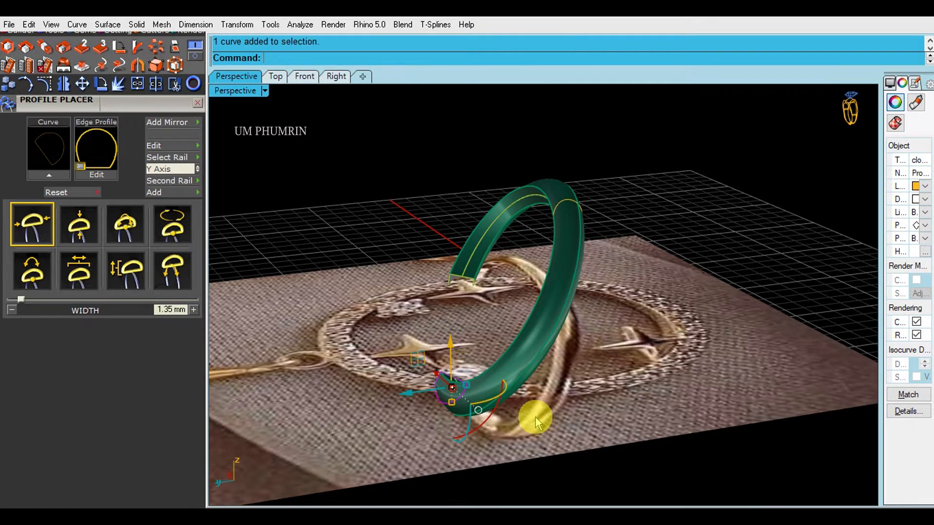
{"action": "right_click_drag", "start_coordinate": [518, 350], "coordinate": [486, 302]}
{"action": "right_click_drag", "start_coordinate": [534, 307], "coordinate": [447, 274]}
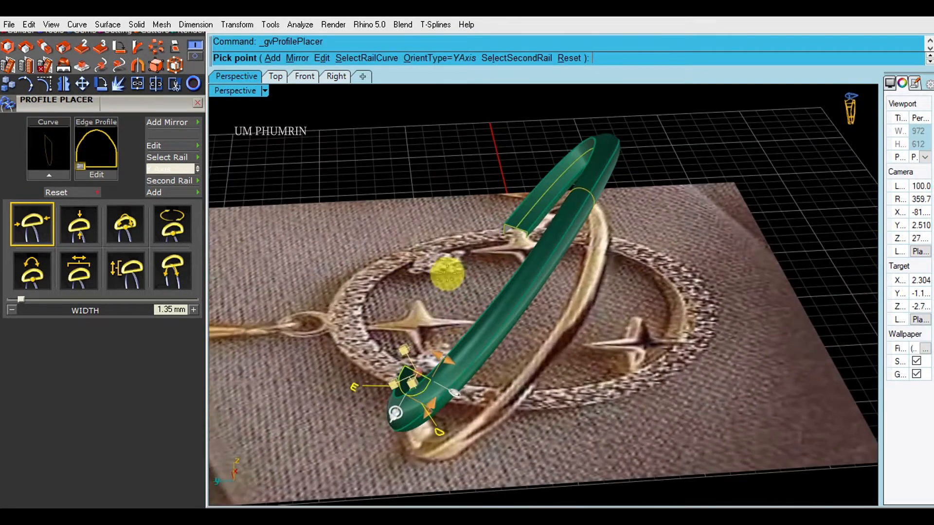
{"action": "right_click", "coordinate": [457, 257]}
Step: Reselect the ring's far end profile and set its edge shape to profileplacer_11.cpt again
{"action": "left_click", "coordinate": [512, 246]}
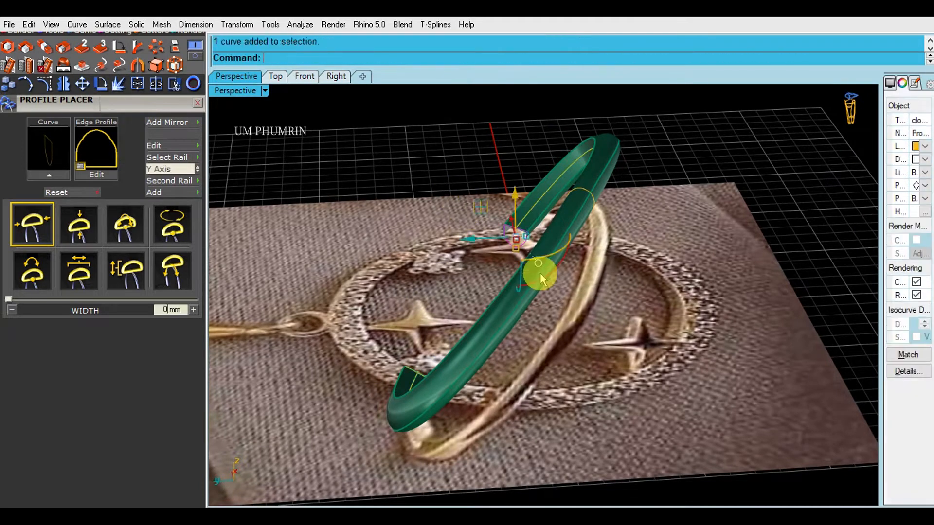
{"action": "right_click", "coordinate": [540, 273]}
{"action": "left_click", "coordinate": [102, 158]}
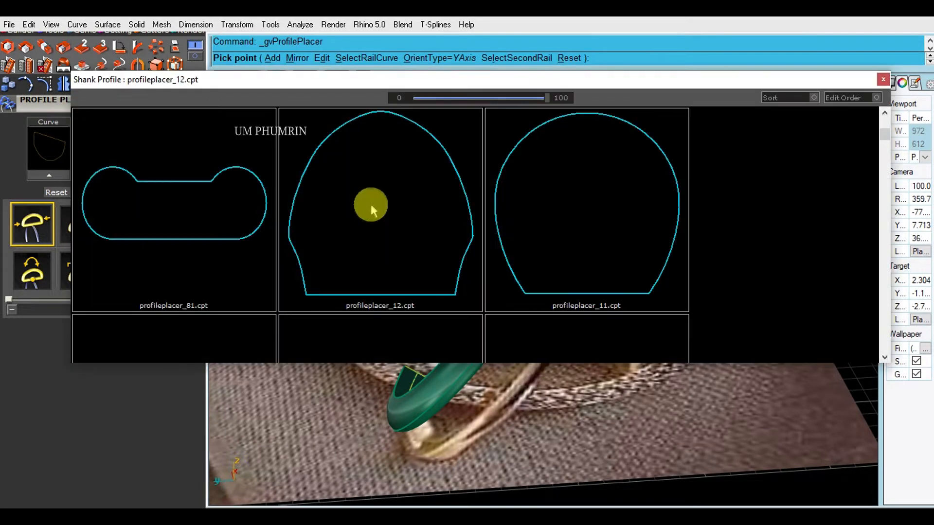
{"action": "left_click", "coordinate": [579, 249]}
{"action": "right_click", "coordinate": [486, 229]}
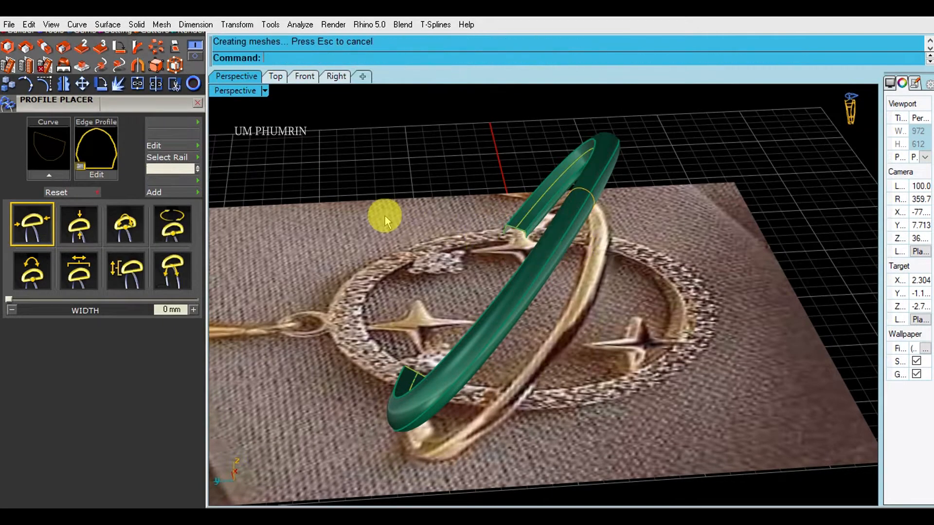
Step: Turn off the Lights layer to hide the reference photo and examine the ring's two open ends
{"action": "right_click_drag", "start_coordinate": [556, 224], "coordinate": [471, 262]}
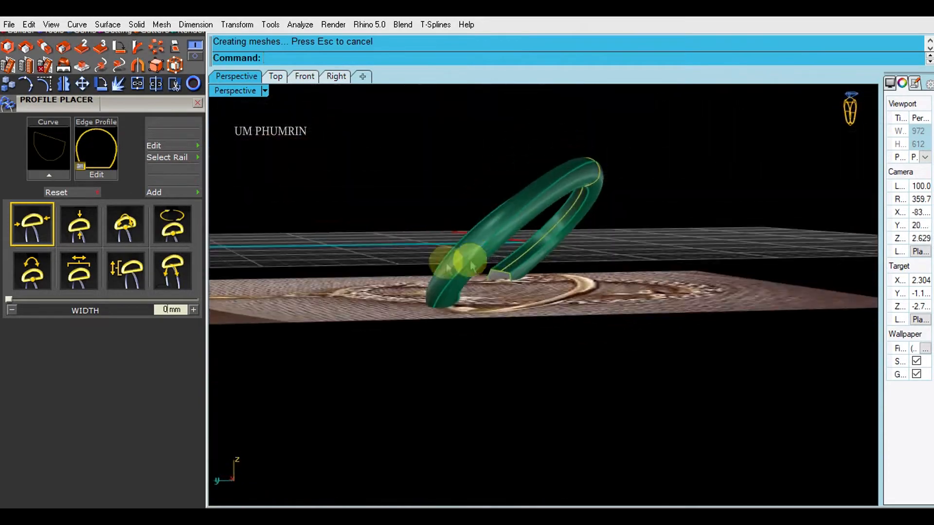
{"action": "left_click_drag", "start_coordinate": [105, 117], "coordinate": [144, 360]}
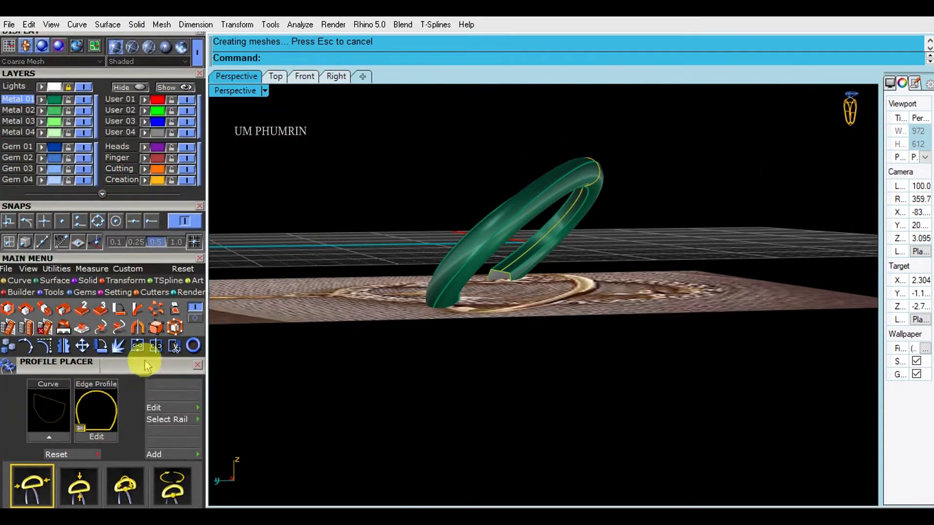
{"action": "left_click", "coordinate": [83, 87]}
{"action": "left_click", "coordinate": [505, 288]}
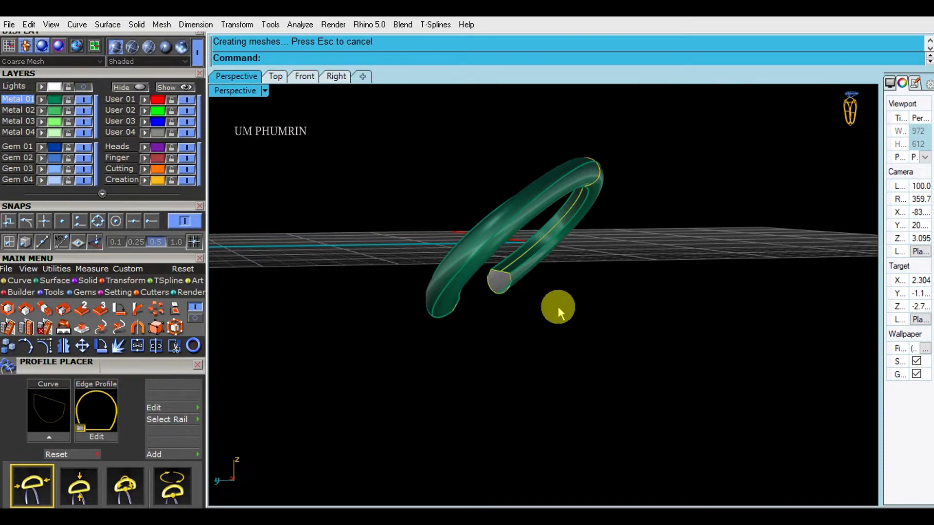
{"action": "right_click_drag", "start_coordinate": [611, 327], "coordinate": [618, 287]}
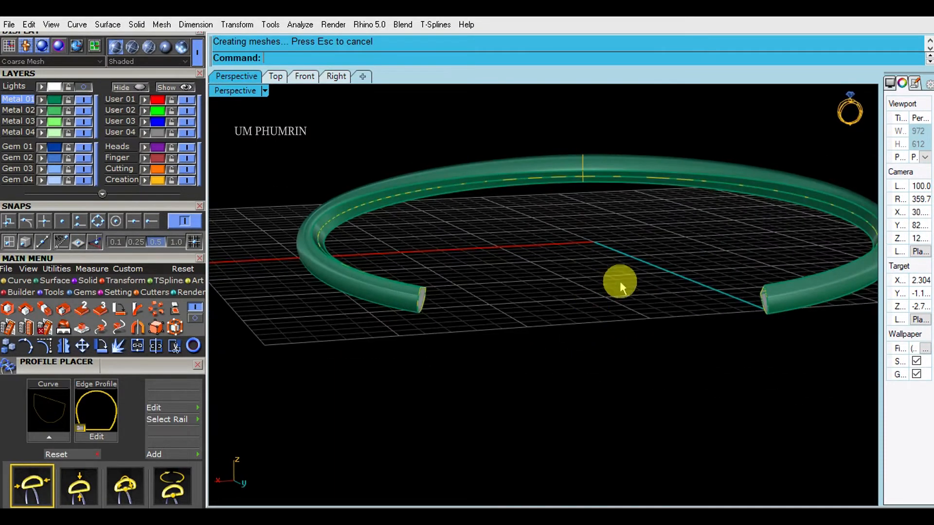
{"action": "right_click_drag", "start_coordinate": [792, 354], "coordinate": [424, 328]}
Step: Apply a profile end cap with an amount of 0.5 to the ring's near end profile
{"action": "left_click_drag", "start_coordinate": [424, 327], "coordinate": [562, 408]}
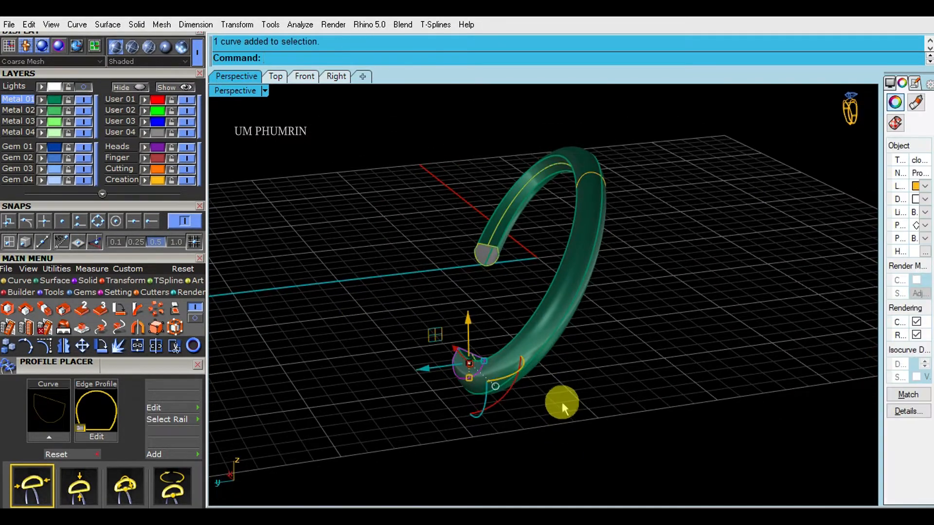
{"action": "key", "text": "F6"}
{"action": "left_click", "coordinate": [593, 428]}
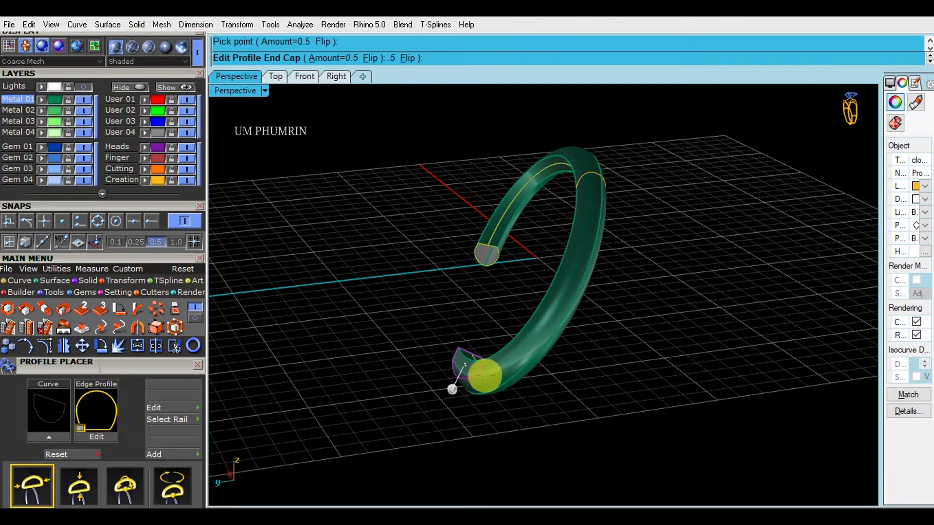
{"action": "key", "text": "Return"}
Step: Set the near end profile's edge shape to profileplacer_11.cpt in Profile Placer
{"action": "left_click", "coordinate": [548, 410]}
{"action": "right_click_drag", "start_coordinate": [552, 388], "coordinate": [559, 313], "text": "shift"}
{"action": "left_click", "coordinate": [97, 410]}
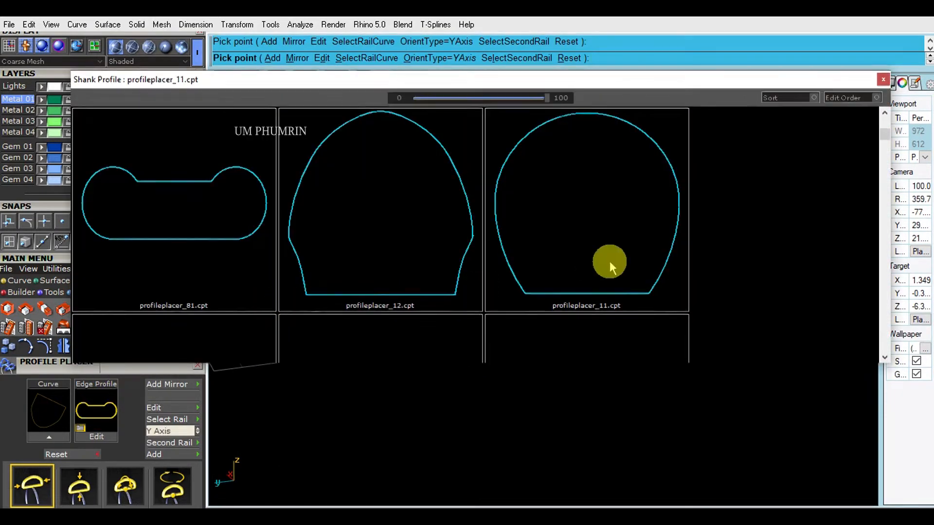
{"action": "left_click", "coordinate": [608, 261]}
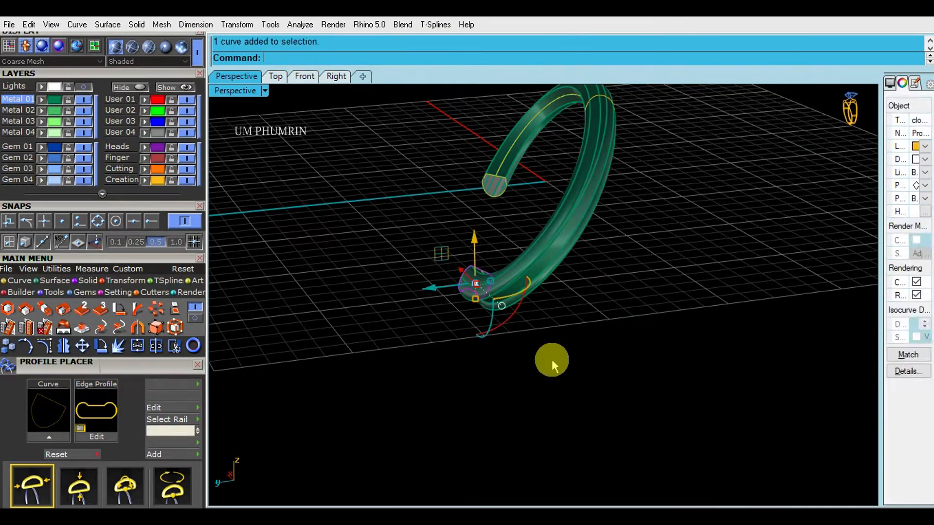
{"action": "right_click", "coordinate": [327, 375]}
{"action": "left_click", "coordinate": [92, 412]}
{"action": "left_click", "coordinate": [622, 235]}
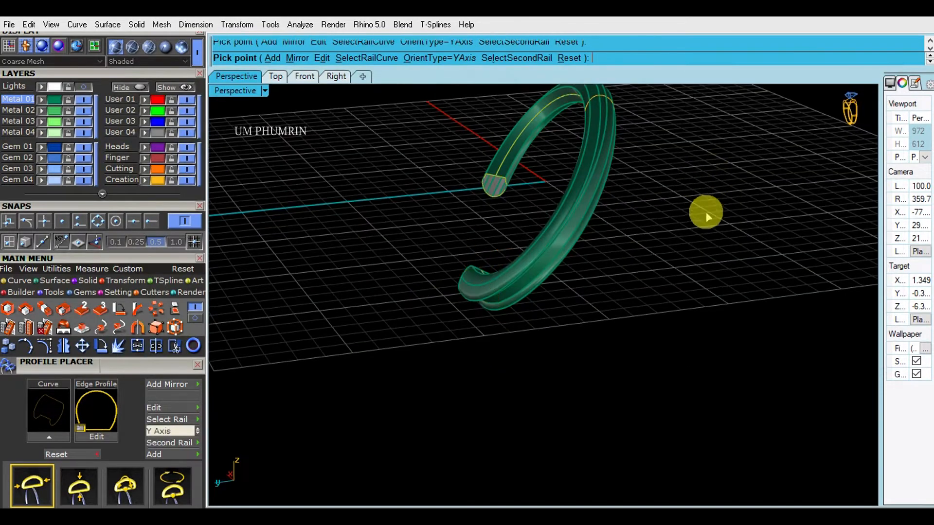
{"action": "right_click", "coordinate": [668, 242]}
Step: Unhide all hidden pendant parts and turn off the Creation layer that holds the profile curves
{"action": "right_click_drag", "start_coordinate": [668, 246], "coordinate": [258, 223], "text": "shift"}
{"action": "left_click", "coordinate": [180, 89]}
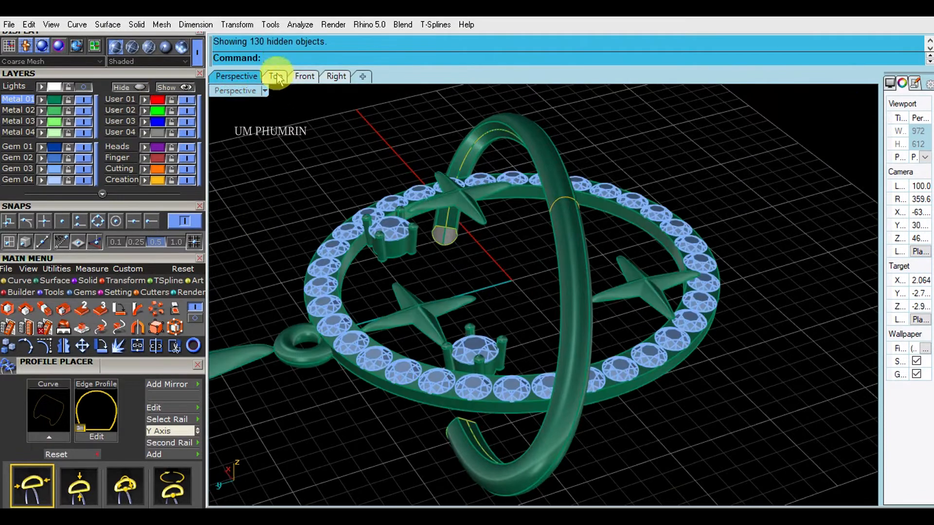
{"action": "left_click", "coordinate": [274, 76]}
{"action": "scroll", "coordinate": [614, 308], "scroll_direction": "up", "scroll_amount": 3}
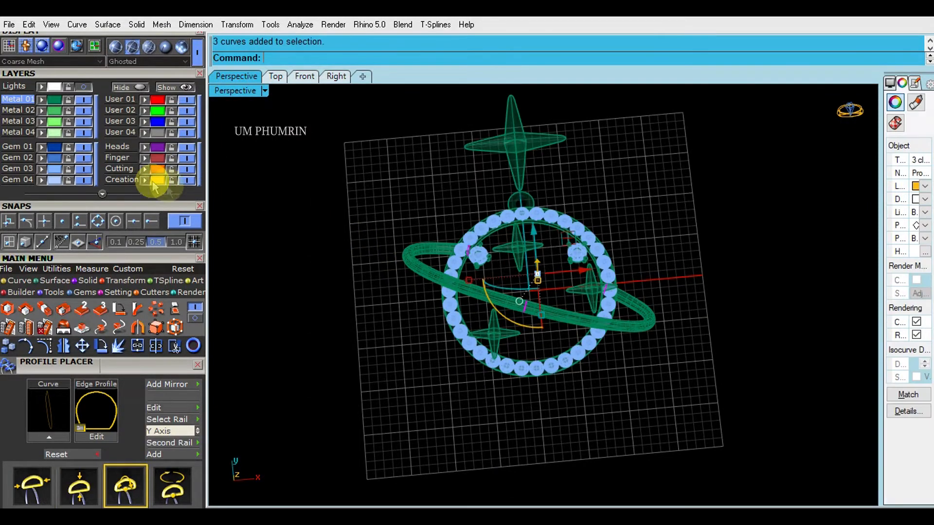
{"action": "scroll", "coordinate": [454, 246], "scroll_direction": "up", "scroll_amount": 5}
{"action": "left_click", "coordinate": [432, 243]}
{"action": "left_click_drag", "start_coordinate": [424, 183], "coordinate": [416, 252]}
{"action": "left_click", "coordinate": [416, 252], "text": "ctrl"}
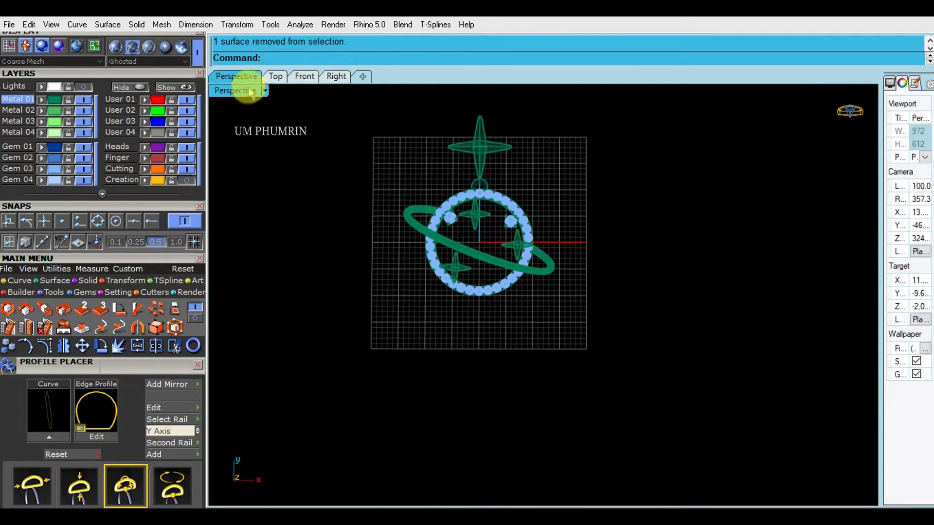
Step: Set the display mode of the Perspective and Top viewports to Working Shade
{"action": "left_click", "coordinate": [265, 91]}
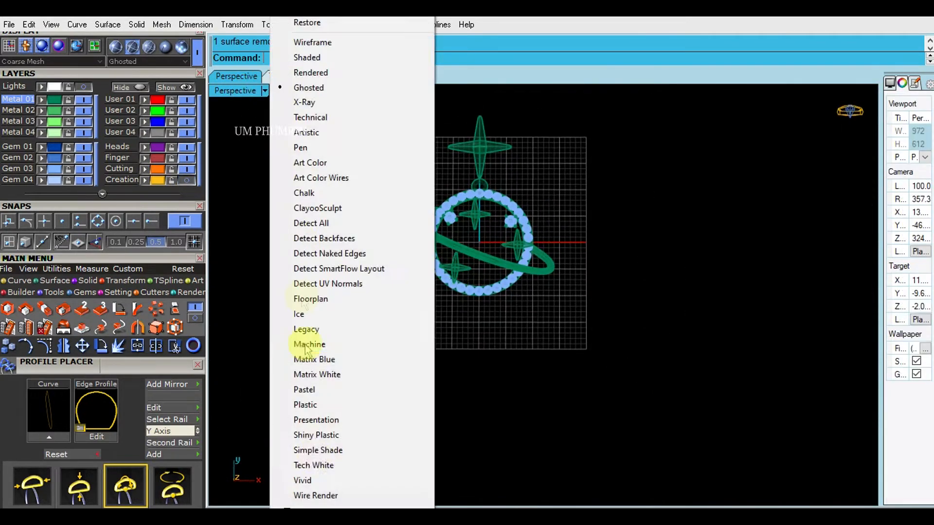
{"action": "scroll", "coordinate": [304, 504], "scroll_direction": "down", "scroll_amount": 4}
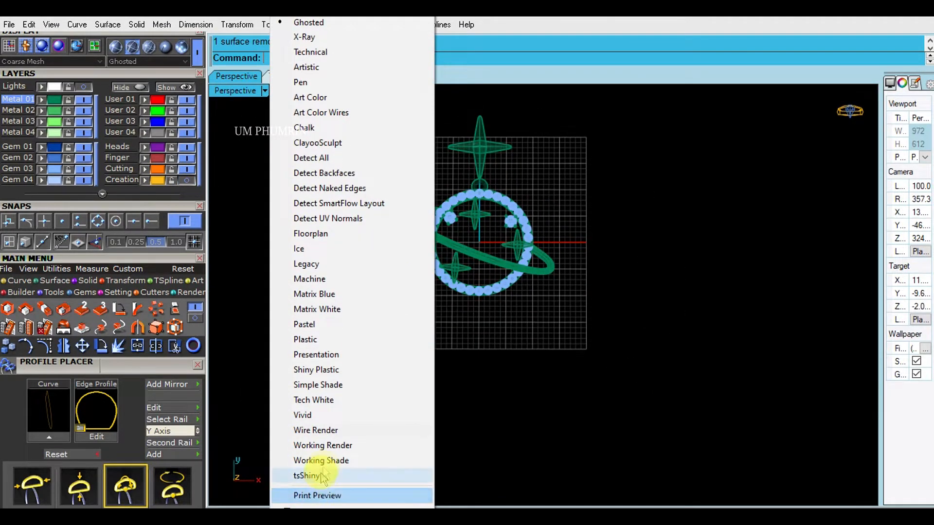
{"action": "left_click", "coordinate": [321, 460]}
{"action": "left_click", "coordinate": [275, 76]}
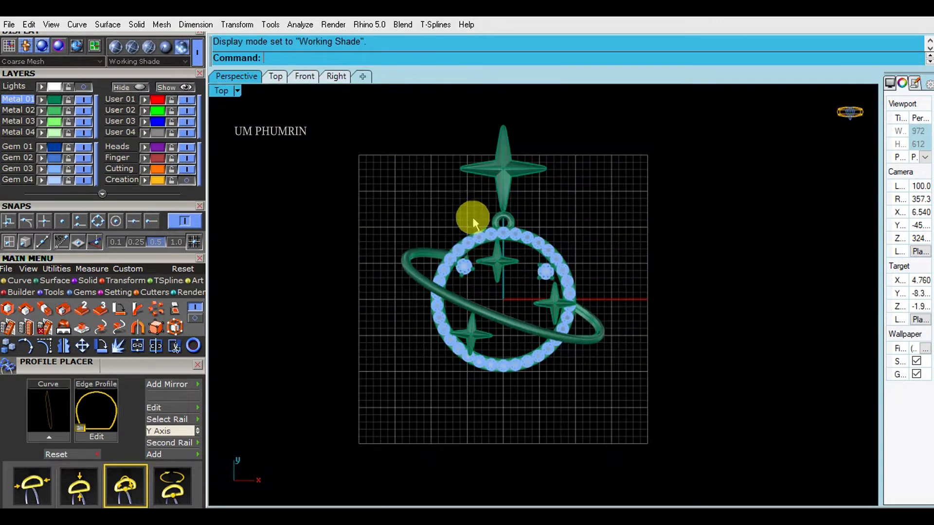
{"action": "left_click", "coordinate": [228, 92]}
{"action": "left_click", "coordinate": [236, 91]}
{"action": "left_click", "coordinate": [236, 91]}
{"action": "scroll", "coordinate": [282, 500], "scroll_direction": "down", "scroll_amount": 1}
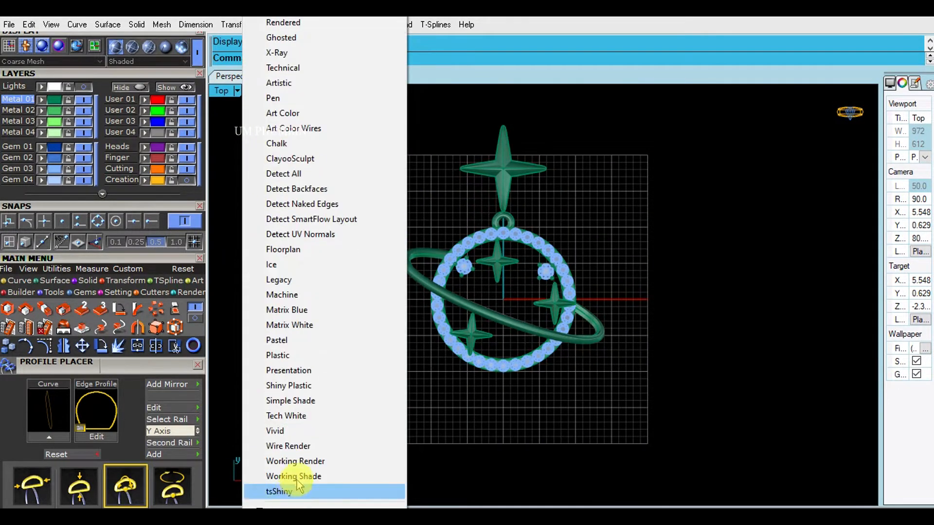
{"action": "left_click", "coordinate": [291, 492]}
{"action": "left_click", "coordinate": [238, 76]}
{"action": "right_click_drag", "start_coordinate": [450, 340], "coordinate": [370, 224]}
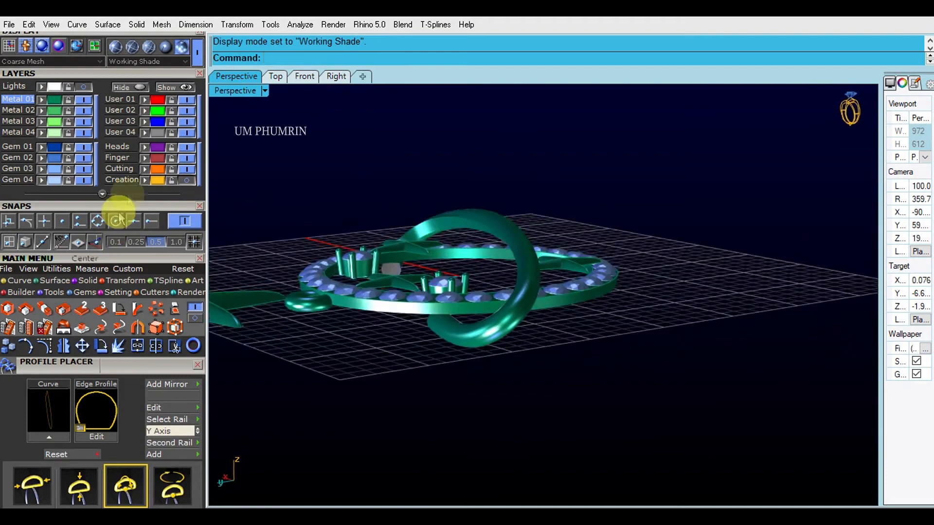
Step: Show the Creation layer again and examine the ring's middle and near end profiles against the gem-set circle
{"action": "right_click_drag", "start_coordinate": [474, 220], "coordinate": [529, 227]}
{"action": "left_click_drag", "start_coordinate": [595, 318], "coordinate": [601, 325]}
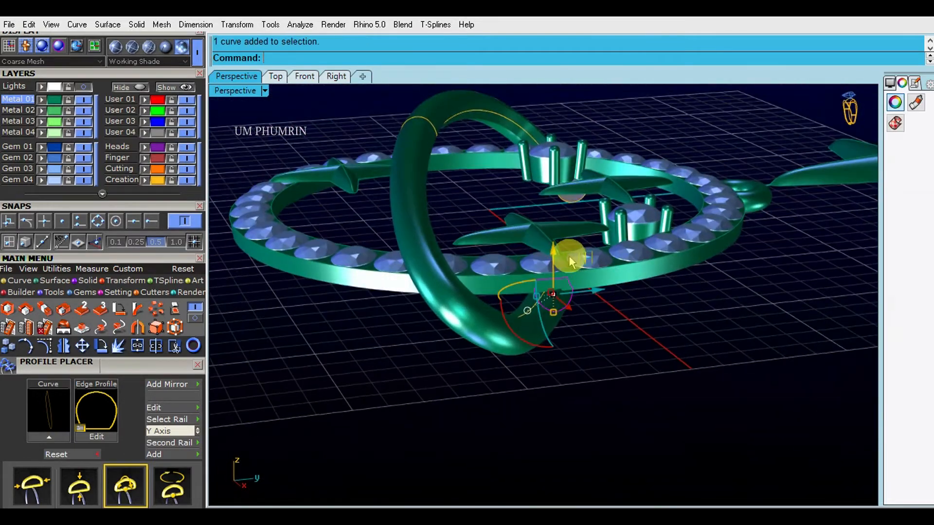
{"action": "scroll", "coordinate": [550, 272], "scroll_direction": "up", "scroll_amount": 6}
{"action": "scroll", "coordinate": [550, 294], "scroll_direction": "down", "scroll_amount": 8}
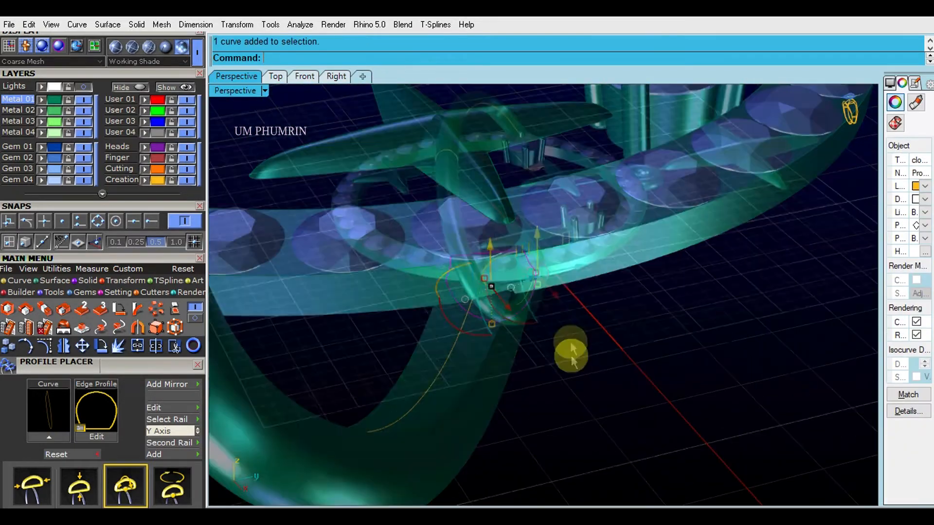
{"action": "right_click_drag", "start_coordinate": [581, 260], "coordinate": [663, 244]}
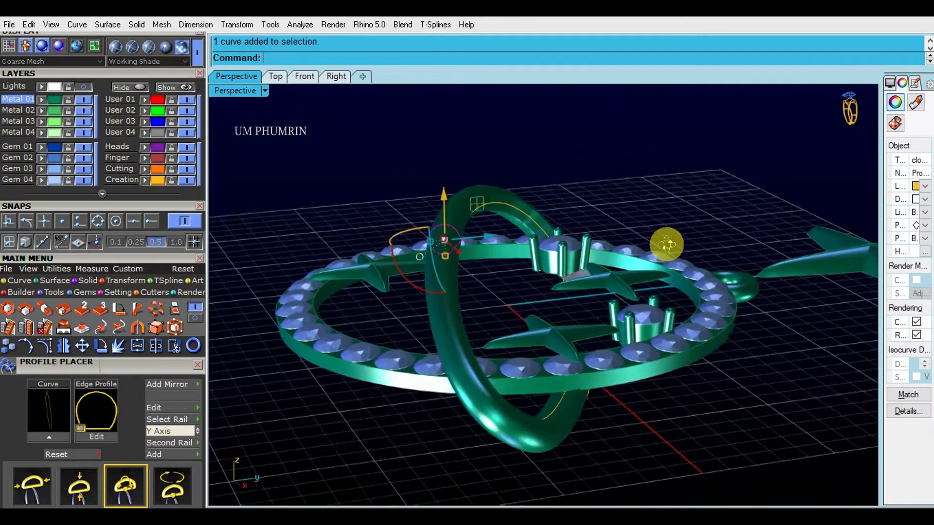
{"action": "scroll", "coordinate": [501, 276], "scroll_direction": "up", "scroll_amount": 4}
{"action": "scroll", "coordinate": [501, 275], "scroll_direction": "down", "scroll_amount": 4}
{"action": "right_click_drag", "start_coordinate": [525, 209], "coordinate": [520, 272]}
{"action": "scroll", "coordinate": [521, 272], "scroll_direction": "up", "scroll_amount": 4}
{"action": "right_click_drag", "start_coordinate": [638, 354], "coordinate": [590, 270]}
Step: Run Profile Cap on the near end profile below the gem-set circle and give it the rounded library edge shape
{"action": "key", "text": "F6"}
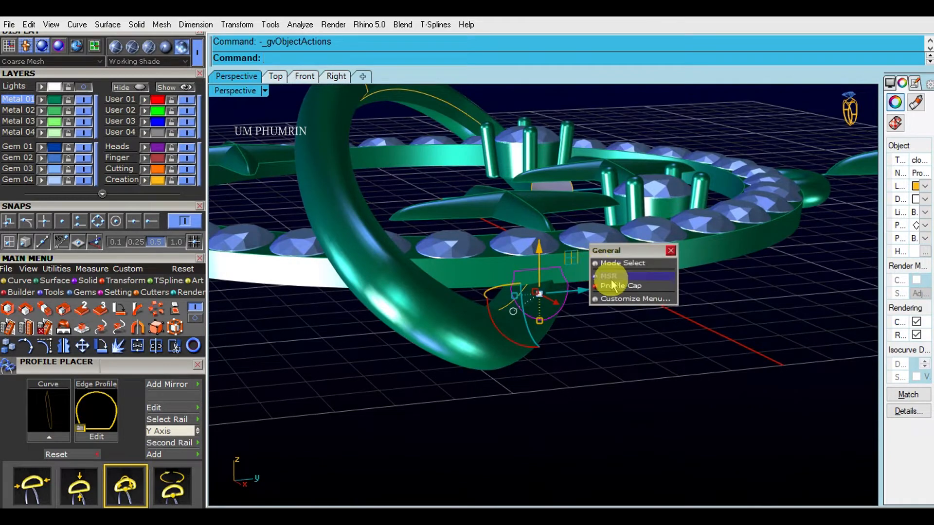
{"action": "left_click", "coordinate": [611, 286]}
{"action": "left_click_drag", "start_coordinate": [160, 197], "coordinate": [157, 376]}
{"action": "left_click_drag", "start_coordinate": [158, 336], "coordinate": [154, 132]}
{"action": "left_click", "coordinate": [106, 180]}
{"action": "double_click", "coordinate": [108, 171]}
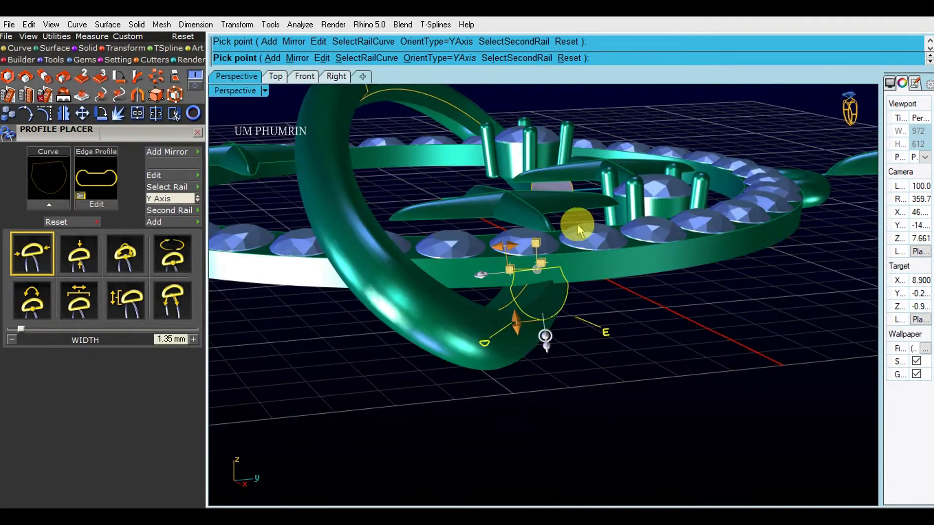
{"action": "right_click_drag", "start_coordinate": [571, 279], "coordinate": [553, 323]}
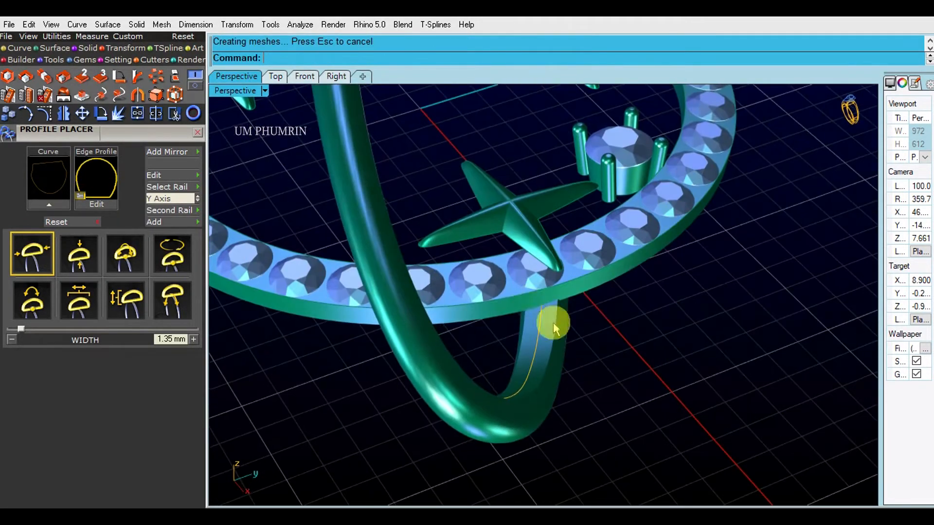
Step: Roll the ring's near end profile below the gem-set circle to about -16.2° with Profile Placer
{"action": "scroll", "coordinate": [490, 244], "scroll_direction": "up", "scroll_amount": 2}
{"action": "left_click_drag", "start_coordinate": [645, 351], "coordinate": [645, 352]}
{"action": "scroll", "coordinate": [623, 357], "scroll_direction": "down", "scroll_amount": 4}
{"action": "right_click_drag", "start_coordinate": [623, 356], "coordinate": [564, 306]}
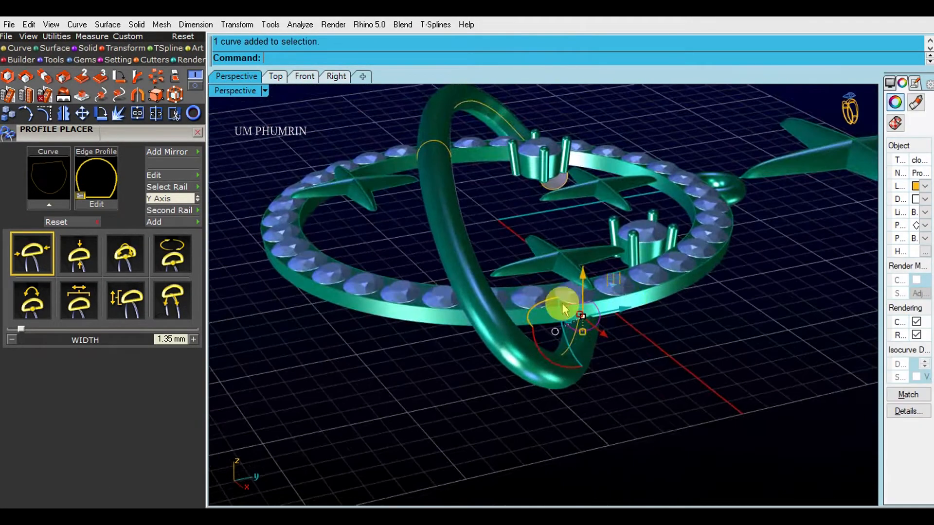
{"action": "scroll", "coordinate": [574, 287], "scroll_direction": "down", "scroll_amount": 3}
{"action": "right_click_drag", "start_coordinate": [582, 273], "coordinate": [546, 316]}
{"action": "right_click", "coordinate": [546, 319]}
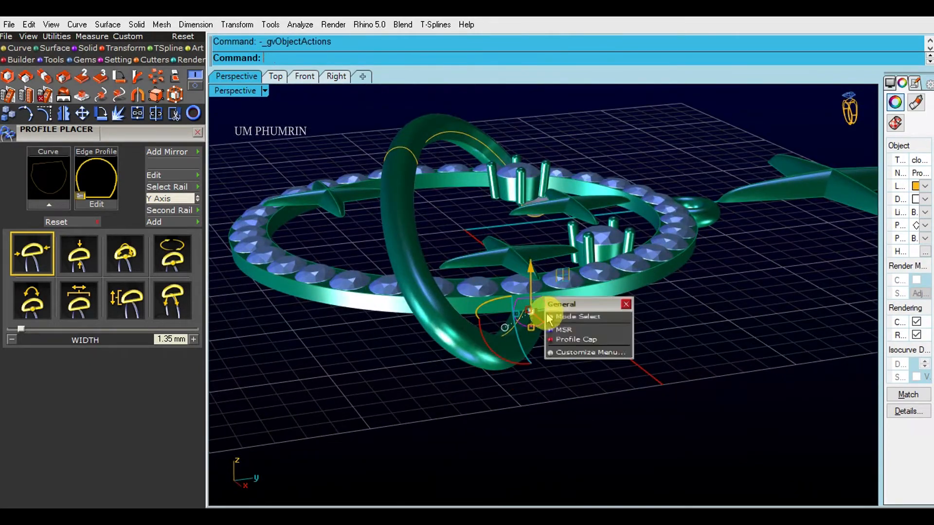
{"action": "scroll", "coordinate": [576, 304], "scroll_direction": "up", "scroll_amount": 2}
{"action": "right_click_drag", "start_coordinate": [575, 305], "coordinate": [540, 265]}
{"action": "scroll", "coordinate": [530, 311], "scroll_direction": "up", "scroll_amount": 2}
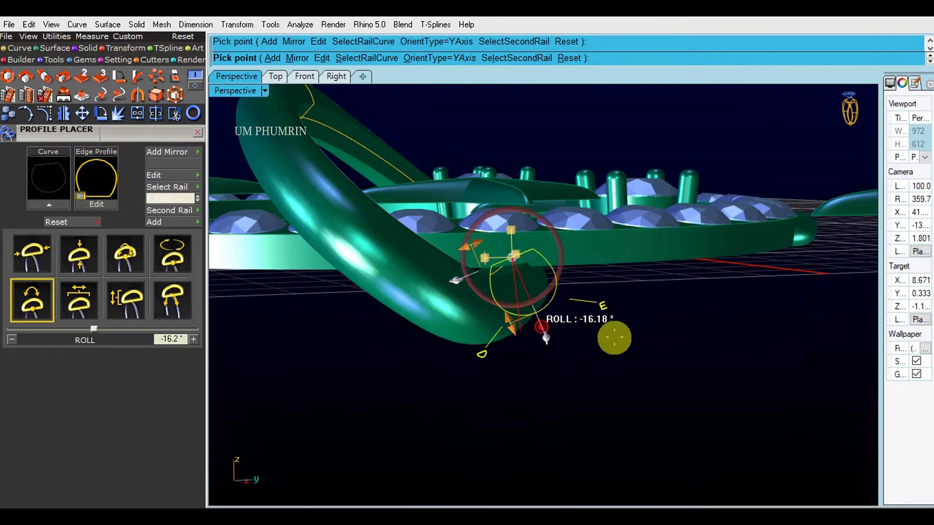
{"action": "right_click", "coordinate": [584, 331]}
Step: Examine the complete pendant with its diagonal ring from above and at an angle
{"action": "scroll", "coordinate": [575, 343], "scroll_direction": "down", "scroll_amount": 7}
{"action": "right_click_drag", "start_coordinate": [576, 343], "coordinate": [436, 225]}
{"action": "left_click", "coordinate": [276, 77]}
{"action": "scroll", "coordinate": [517, 302], "scroll_direction": "up", "scroll_amount": 5}
{"action": "scroll", "coordinate": [517, 301], "scroll_direction": "down", "scroll_amount": 4}
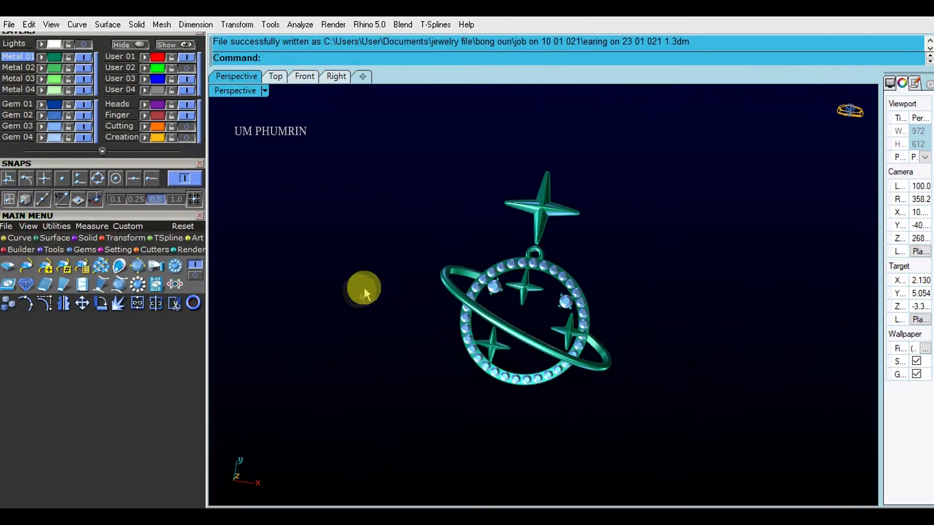
{"action": "right_click_drag", "start_coordinate": [364, 287], "coordinate": [596, 364]}
{"action": "scroll", "coordinate": [539, 345], "scroll_direction": "up", "scroll_amount": 6}
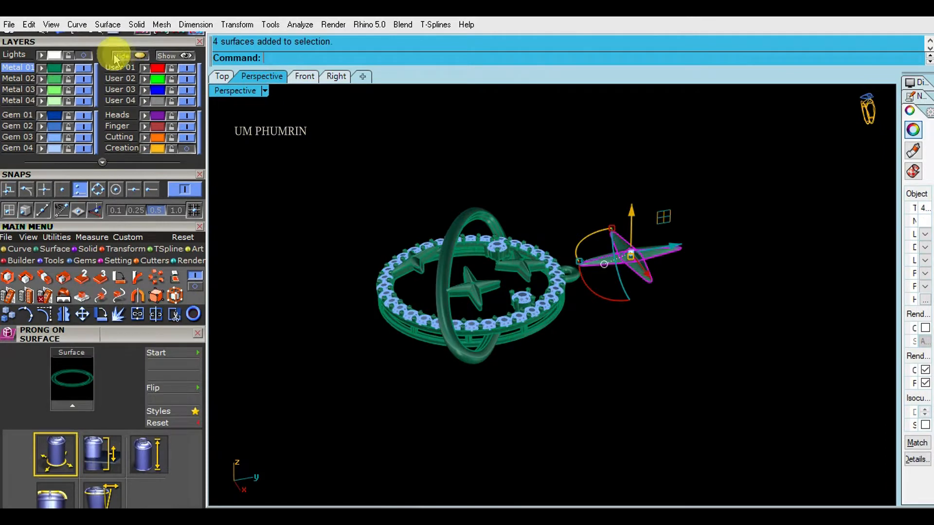
Step: Isolate the large four-pointed star above the bail by hiding the rest of the pendant
{"action": "key", "text": "ctrl+h"}
{"action": "scroll", "coordinate": [567, 277], "scroll_direction": "up", "scroll_amount": 3}
{"action": "right_click_drag", "start_coordinate": [567, 277], "coordinate": [564, 302]}
{"action": "scroll", "coordinate": [564, 301], "scroll_direction": "up", "scroll_amount": 4}
{"action": "scroll", "coordinate": [566, 307], "scroll_direction": "down", "scroll_amount": 2}
{"action": "left_click", "coordinate": [581, 331]}
{"action": "left_click", "coordinate": [675, 324]}
{"action": "right_click_drag", "start_coordinate": [675, 325], "coordinate": [561, 212]}
{"action": "right_click_drag", "start_coordinate": [561, 211], "coordinate": [603, 354], "text": "shift"}
Step: Build a flat bottom surface from the lower edges of one star arm
{"action": "type", "text": "d"}
{"action": "left_click", "coordinate": [616, 316]}
{"action": "right_click_drag", "start_coordinate": [615, 316], "coordinate": [607, 360]}
{"action": "scroll", "coordinate": [610, 336], "scroll_direction": "up", "scroll_amount": 4}
{"action": "right_click_drag", "start_coordinate": [624, 309], "coordinate": [562, 199]}
{"action": "type", "text": "lo"}
{"action": "key", "text": "Return"}
{"action": "key", "text": "Return"}
{"action": "type", "text": "de"}
{"action": "key", "text": "Return"}
Step: Delete the other three arms of the star, keeping only the arm with the flat bottom surface
{"action": "scroll", "coordinate": [562, 282], "scroll_direction": "down", "scroll_amount": 3}
{"action": "left_click", "coordinate": [508, 294]}
{"action": "right_click_drag", "start_coordinate": [507, 323], "coordinate": [490, 399]}
{"action": "left_click", "coordinate": [438, 296], "text": "shift"}
{"action": "left_click", "coordinate": [506, 224], "text": "shift"}
{"action": "right_click_drag", "start_coordinate": [465, 248], "coordinate": [473, 182], "text": "shift"}
{"action": "key", "text": "Delete"}
Step: Lower the flat bottom surface beneath the arm and measure the overall height with a dimension
{"action": "scroll", "coordinate": [580, 292], "scroll_direction": "up", "scroll_amount": 4}
{"action": "right_click_drag", "start_coordinate": [580, 292], "coordinate": [580, 226]}
{"action": "left_click", "coordinate": [589, 258]}
{"action": "right_click_drag", "start_coordinate": [593, 263], "coordinate": [601, 235]}
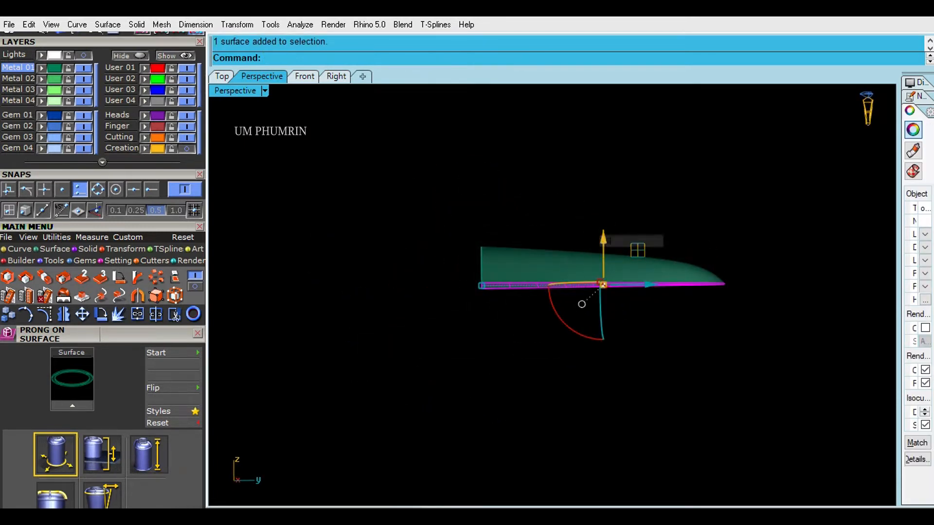
{"action": "left_click", "coordinate": [305, 76]}
{"action": "right_click_drag", "start_coordinate": [521, 223], "coordinate": [520, 300]}
{"action": "type", "text": "da"}
{"action": "key", "text": "Return"}
{"action": "left_click", "coordinate": [497, 322]}
{"action": "left_click", "coordinate": [504, 218]}
{"action": "key", "text": "Escape"}
Step: Try to build the arm's side wall from the duplicated surface borders and a vertical line between their corners, and undo it
{"action": "left_click", "coordinate": [263, 80]}
{"action": "left_click_drag", "start_coordinate": [672, 403], "coordinate": [595, 281]}
{"action": "right_click_drag", "start_coordinate": [594, 281], "coordinate": [611, 309]}
{"action": "type", "text": "db"}
{"action": "key", "text": "Return"}
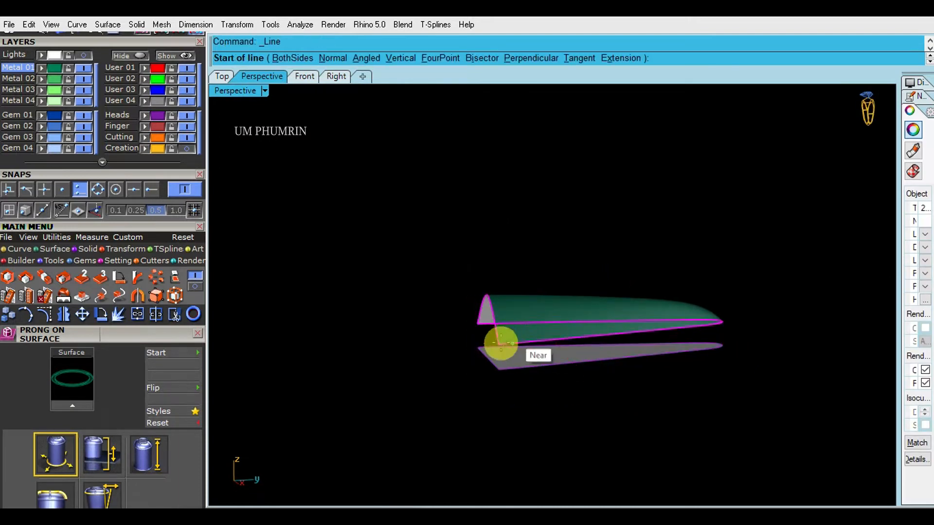
{"action": "left_click", "coordinate": [151, 191]}
{"action": "right_click_drag", "start_coordinate": [497, 358], "coordinate": [559, 352]}
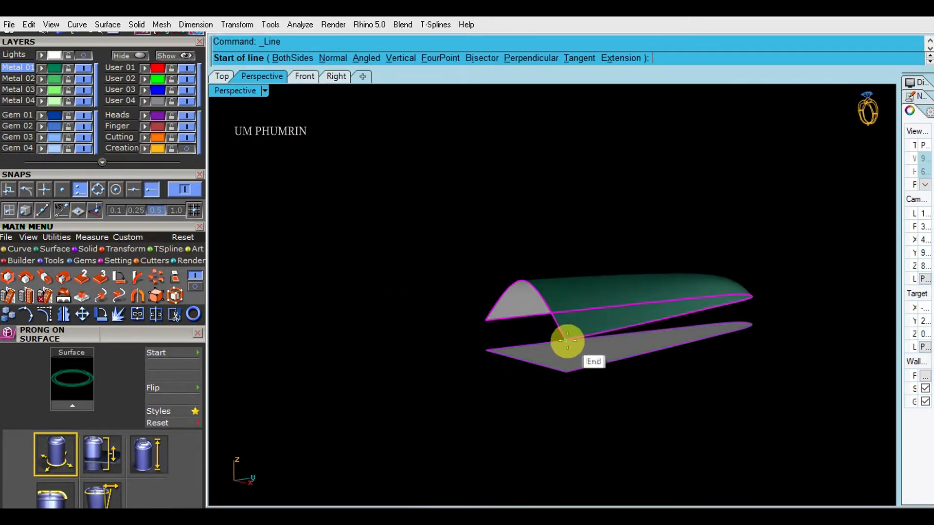
{"action": "left_click", "coordinate": [567, 340]}
{"action": "key", "text": "Return"}
{"action": "right_click_drag", "start_coordinate": [599, 393], "coordinate": [550, 380]}
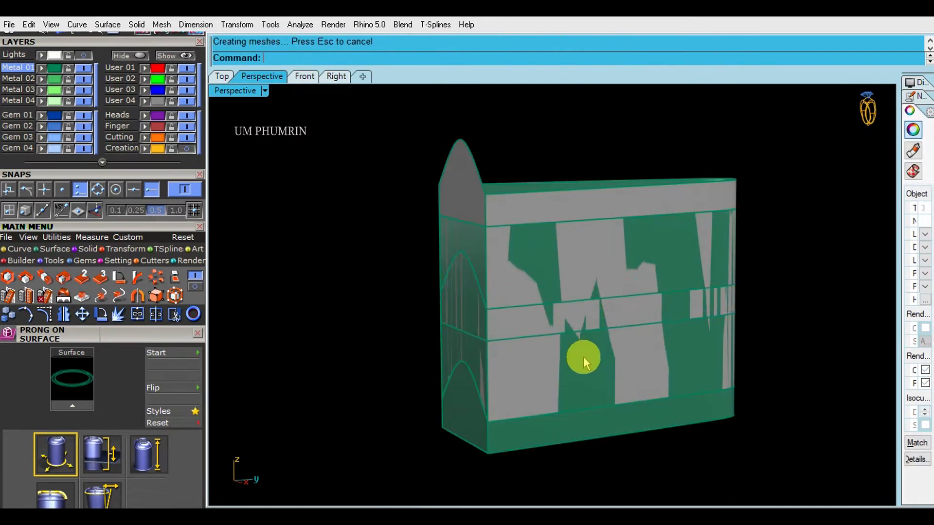
{"action": "key", "text": "Escape"}
{"action": "key", "text": "ctrl+z"}
Step: Join the arm, side wall and bottom surface into one solid and delete the leftover curves
{"action": "left_click_drag", "start_coordinate": [579, 382], "coordinate": [456, 254]}
{"action": "key", "text": "ctrl+j"}
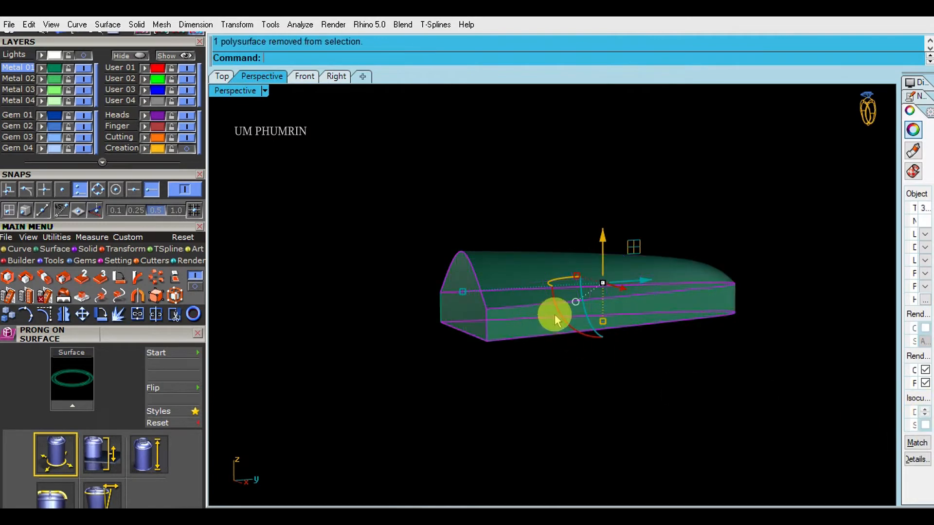
{"action": "right_click_drag", "start_coordinate": [553, 315], "coordinate": [566, 333], "text": "shift"}
{"action": "key", "text": "Delete"}
Step: Try a 10-item, 360° polar array of the arm around the midpoint of its base edge and undo it
{"action": "left_click", "coordinate": [223, 78]}
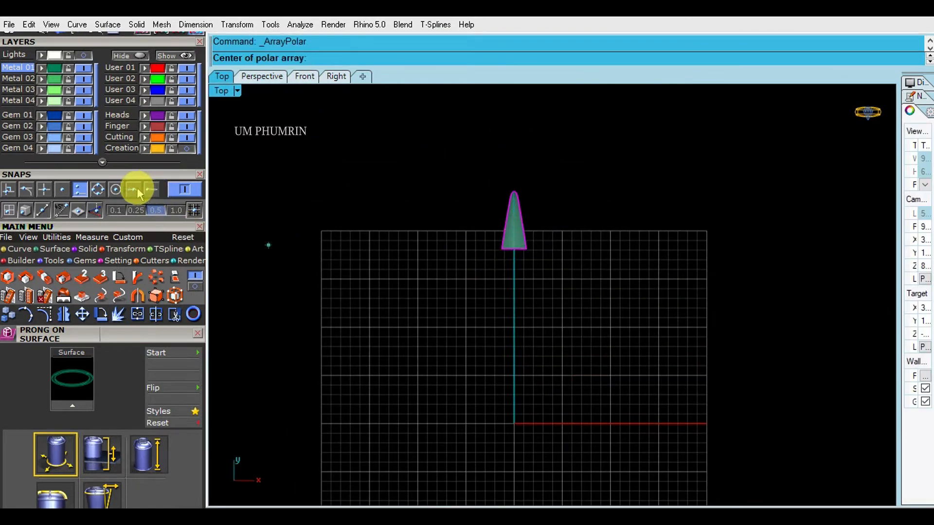
{"action": "scroll", "coordinate": [484, 268], "scroll_direction": "up", "scroll_amount": 2}
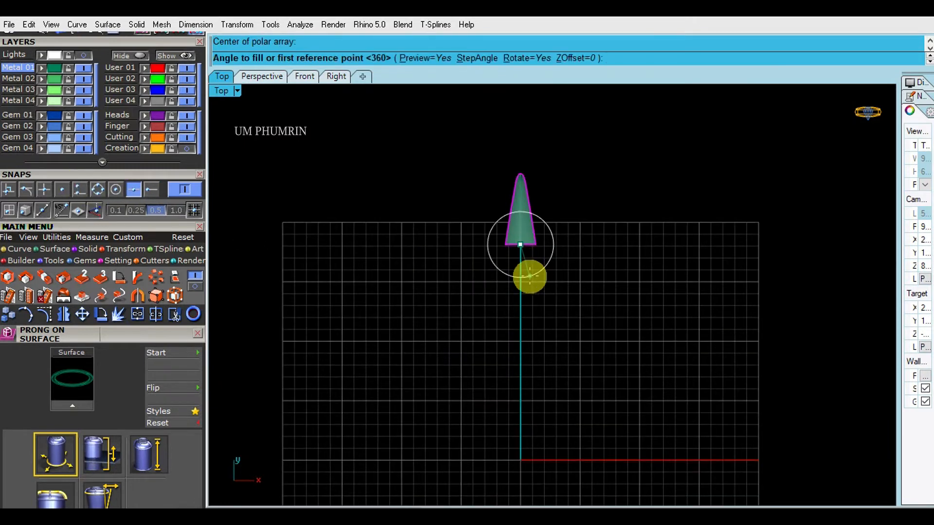
{"action": "key", "text": "Return"}
{"action": "key", "text": "Return"}
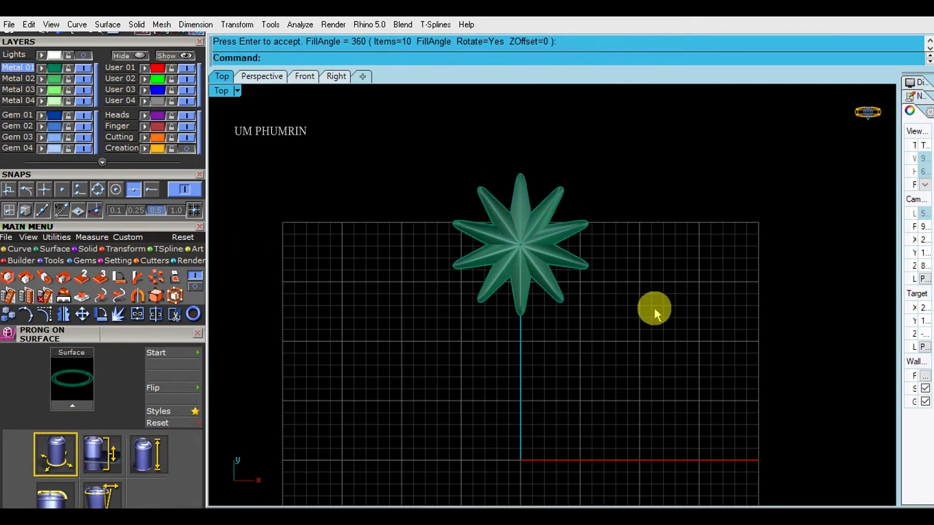
{"action": "key", "text": "ctrl+z"}
Step: Polar array the arm as 4 items around the midpoint of its base edge
{"action": "key", "text": "Return"}
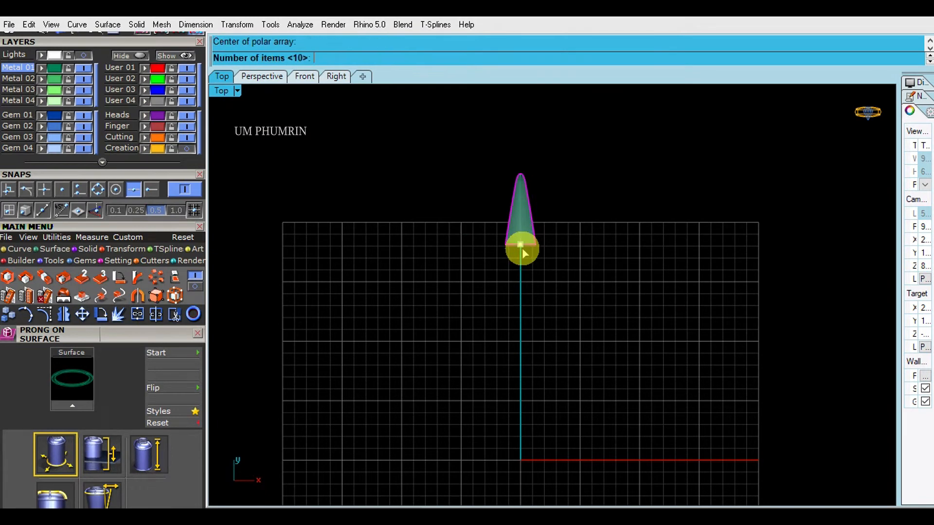
{"action": "key", "text": "Return"}
{"action": "key", "text": "Return"}
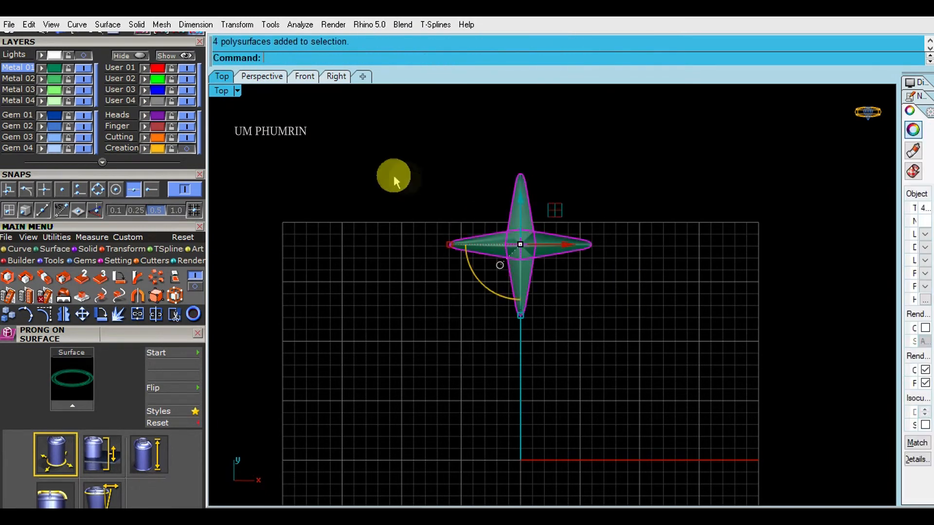
Step: Show the hidden pendant parts and shift the rebuilt star slightly in height beside the bail
{"action": "left_click", "coordinate": [265, 79]}
{"action": "right_click_drag", "start_coordinate": [594, 307], "coordinate": [504, 248]}
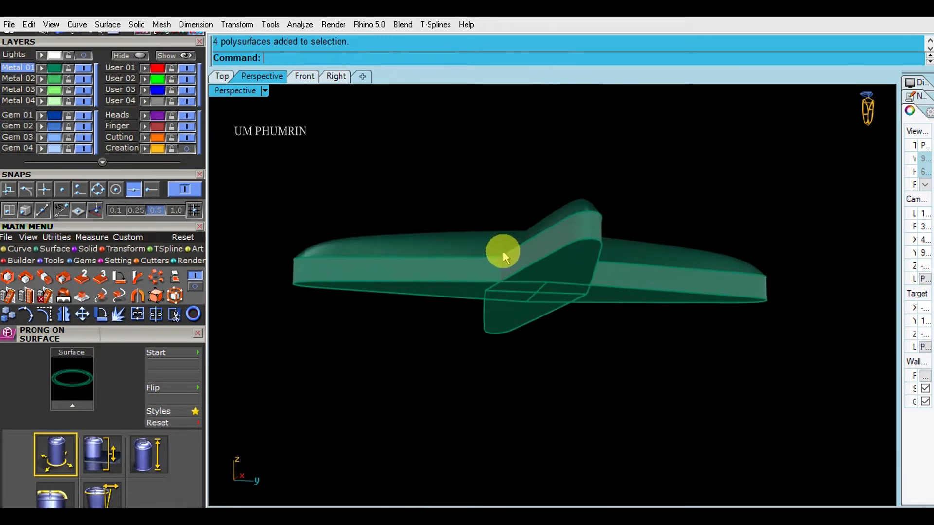
{"action": "left_click", "coordinate": [183, 58]}
{"action": "scroll", "coordinate": [583, 310], "scroll_direction": "down", "scroll_amount": 2}
{"action": "right_click_drag", "start_coordinate": [583, 311], "coordinate": [521, 278]}
{"action": "left_click", "coordinate": [552, 264]}
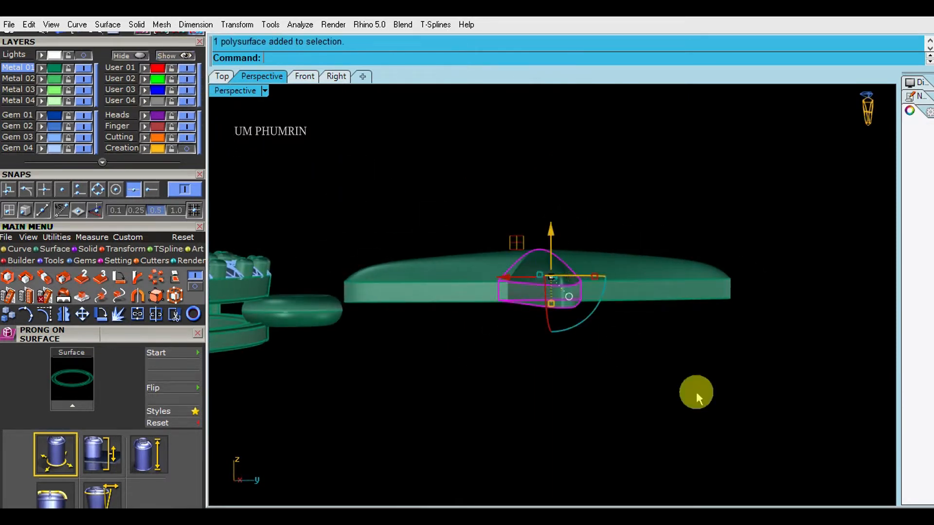
{"action": "left_click_drag", "start_coordinate": [696, 393], "coordinate": [457, 235]}
{"action": "left_click_drag", "start_coordinate": [539, 249], "coordinate": [560, 236]}
{"action": "left_click", "coordinate": [452, 226]}
Step: Examine the rebuilt star's underside and side thickness against the bail and gem-set circle
{"action": "right_click_drag", "start_coordinate": [453, 227], "coordinate": [488, 216]}
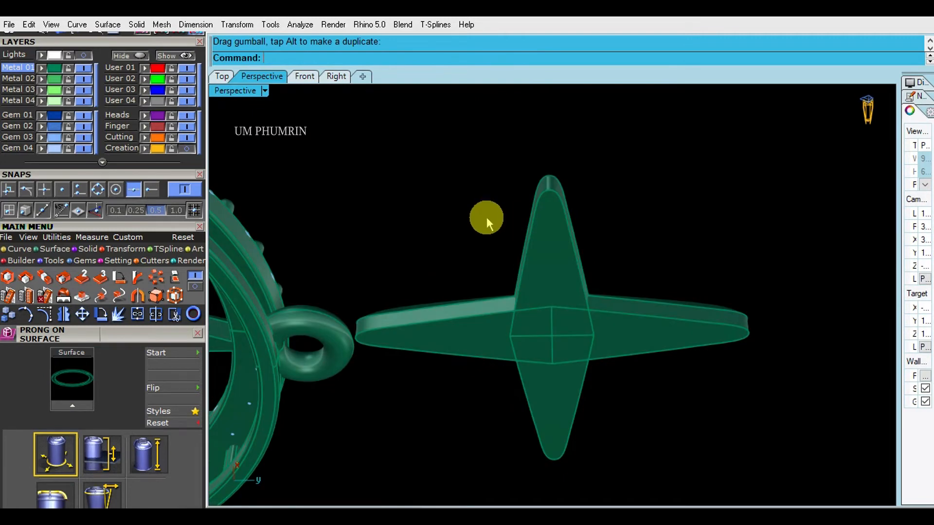
{"action": "right_click_drag", "start_coordinate": [460, 234], "coordinate": [605, 293]}
{"action": "scroll", "coordinate": [566, 255], "scroll_direction": "up", "scroll_amount": 4}
{"action": "right_click_drag", "start_coordinate": [566, 255], "coordinate": [614, 310]}
{"action": "scroll", "coordinate": [620, 312], "scroll_direction": "up", "scroll_amount": 2}
{"action": "left_click", "coordinate": [628, 313]}
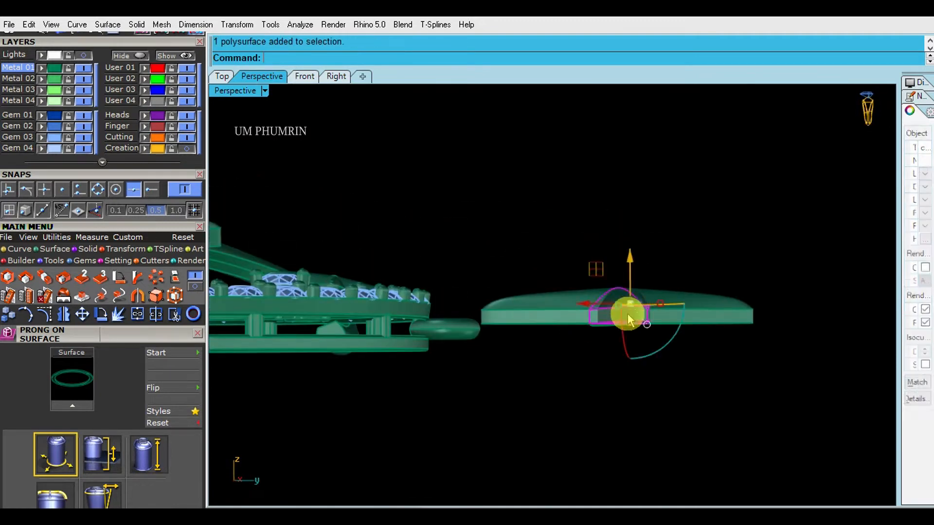
{"action": "left_click", "coordinate": [657, 363]}
Step: Undo the star back to the unjoined single arm and delete its side wall and duplicated curves
{"action": "key", "text": "ctrl+z"}
{"action": "key", "text": "ctrl+z"}
{"action": "key", "text": "ctrl+z"}
{"action": "key", "text": "ctrl+z"}
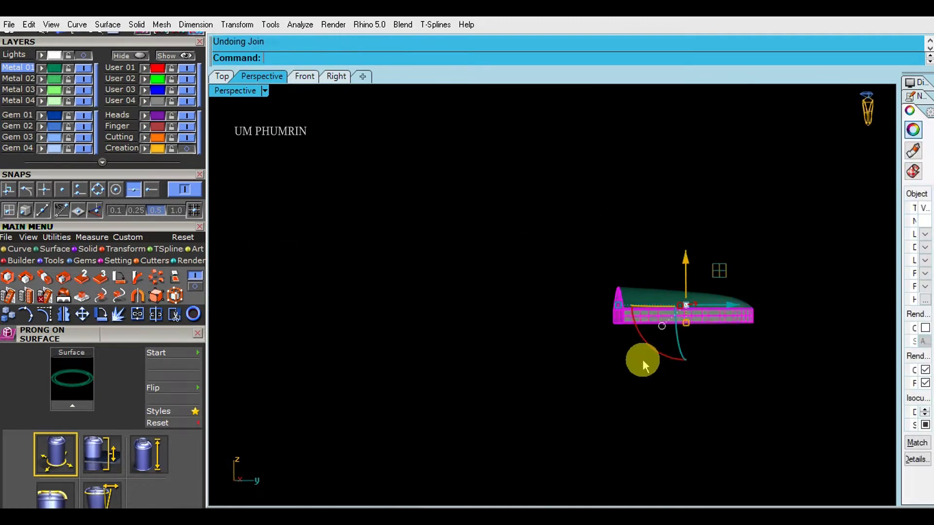
{"action": "scroll", "coordinate": [630, 327], "scroll_direction": "up", "scroll_amount": 4}
{"action": "left_click_drag", "start_coordinate": [543, 230], "coordinate": [858, 402]}
{"action": "right_click_drag", "start_coordinate": [750, 333], "coordinate": [714, 368]}
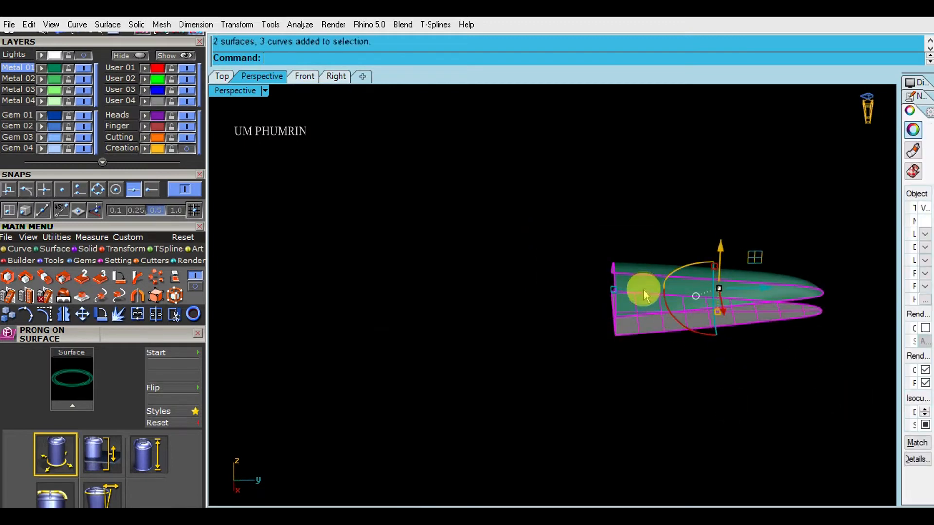
{"action": "key", "text": "Delete"}
Step: Zoom the Right viewport to the arm and its bottom surface and set the display mode to Shaded
{"action": "left_click", "coordinate": [331, 76]}
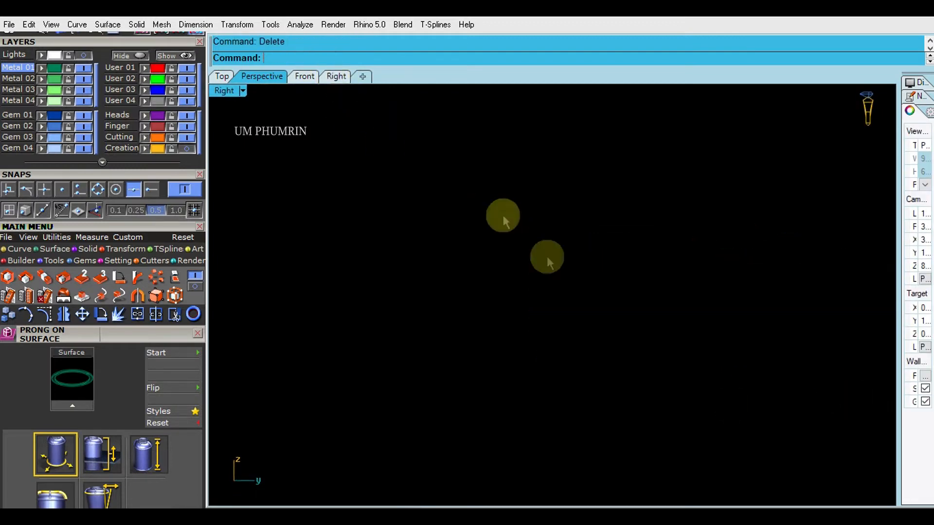
{"action": "key", "text": "ctrl+a"}
{"action": "type", "text": "ZS"}
{"action": "key", "text": "Return"}
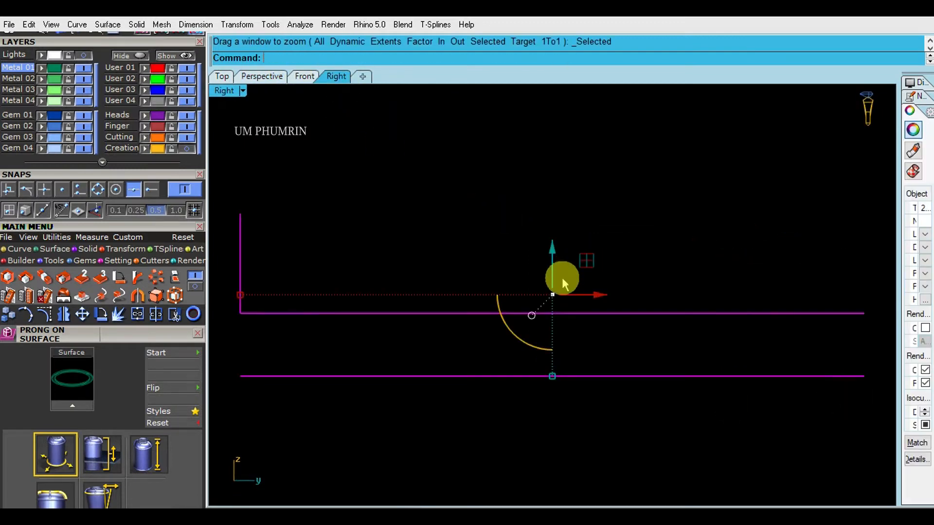
{"action": "scroll", "coordinate": [562, 277], "scroll_direction": "down", "scroll_amount": 1}
{"action": "left_click", "coordinate": [242, 91]}
{"action": "left_click", "coordinate": [285, 57]}
{"action": "left_click", "coordinate": [448, 207]}
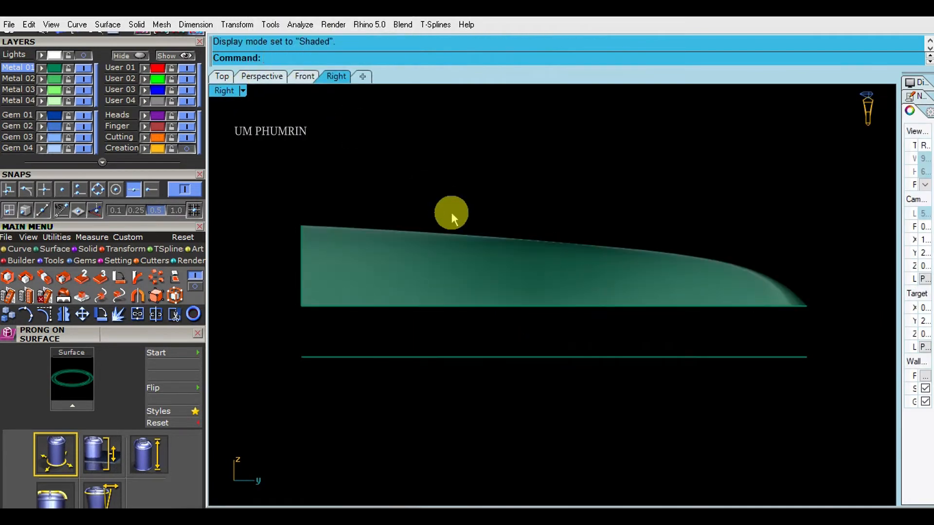
Step: Move the flat bottom surface further down to an overall arm height of about 1.74, checking it with a dimension
{"action": "left_click", "coordinate": [540, 364]}
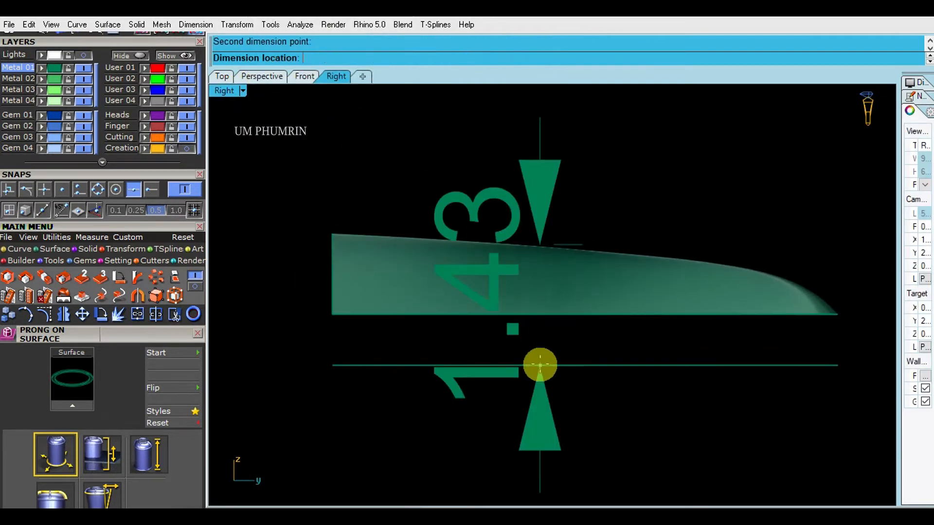
{"action": "key", "text": "Escape"}
{"action": "left_click", "coordinate": [558, 365]}
{"action": "left_click_drag", "start_coordinate": [584, 323], "coordinate": [592, 354]}
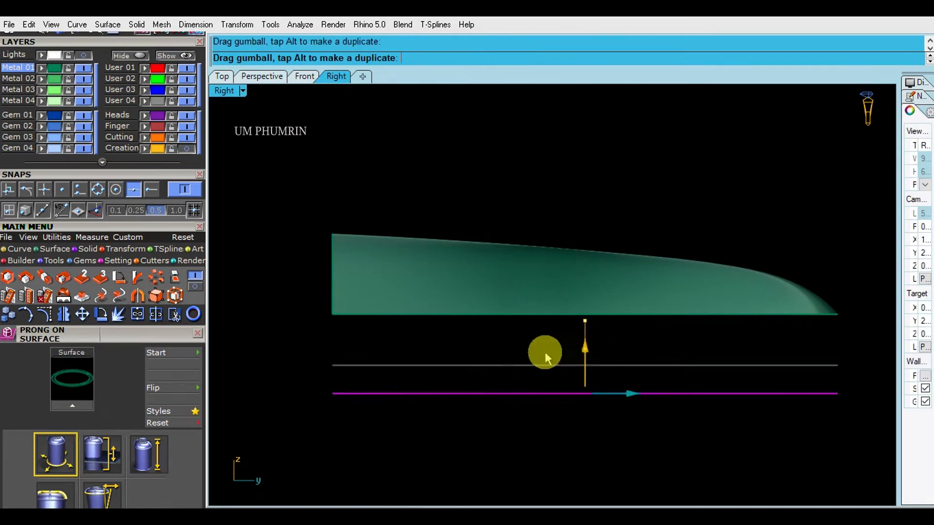
{"action": "left_click", "coordinate": [537, 349]}
{"action": "right_click_drag", "start_coordinate": [528, 349], "coordinate": [546, 340]}
{"action": "right_click", "coordinate": [536, 348]}
{"action": "left_click", "coordinate": [548, 259]}
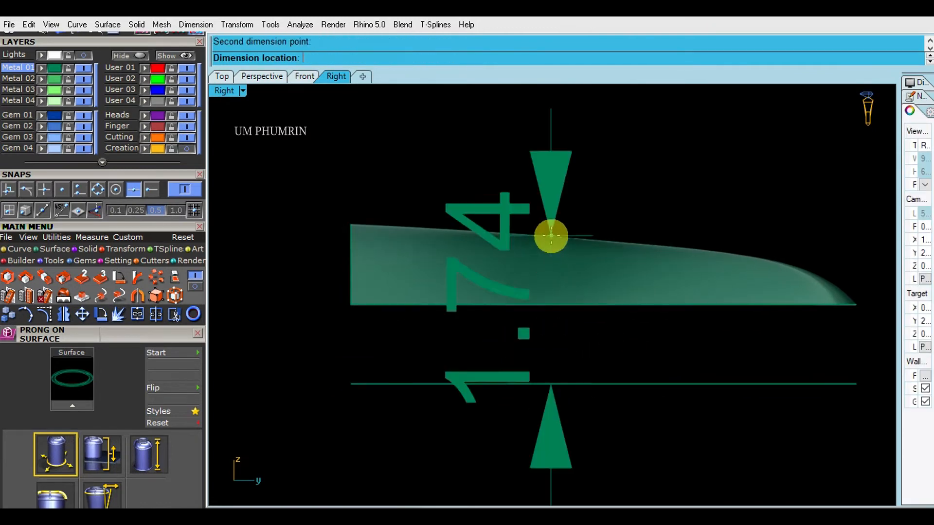
{"action": "key", "text": "Escape"}
Step: Lower the flat bottom surface slightly more and measure the arm's overall height again
{"action": "scroll", "coordinate": [566, 339], "scroll_direction": "down", "scroll_amount": 2}
{"action": "left_click_drag", "start_coordinate": [585, 325], "coordinate": [591, 328]}
{"action": "left_click", "coordinate": [560, 334]}
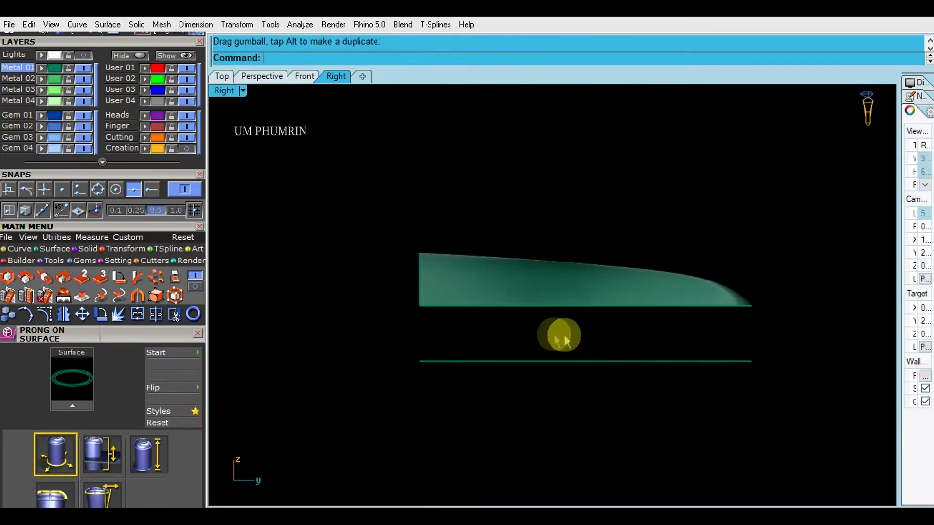
{"action": "right_click_drag", "start_coordinate": [558, 336], "coordinate": [523, 332]}
{"action": "right_click", "coordinate": [541, 351]}
{"action": "left_click", "coordinate": [554, 259]}
{"action": "key", "text": "Escape"}
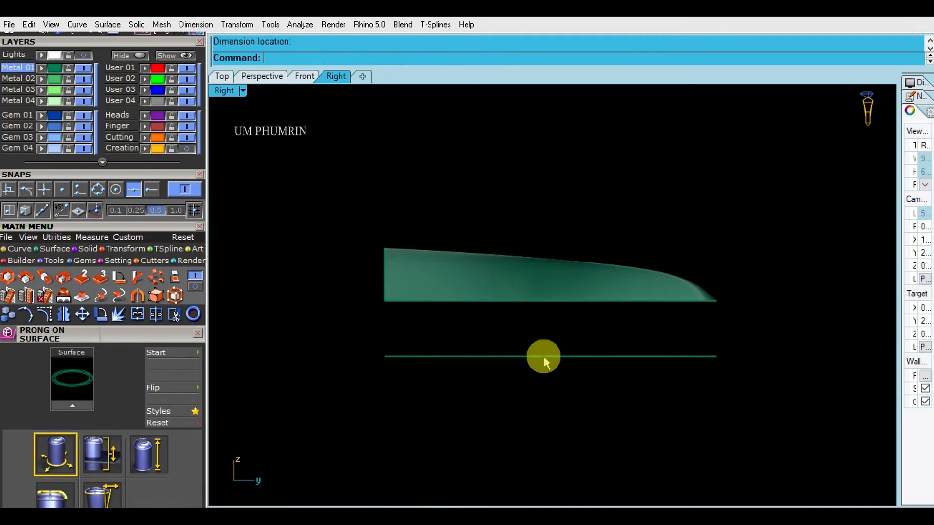
Step: Build the arm's side wall from the duplicated surface borders and a vertical line between their corners, removing the curves when done
{"action": "key", "text": "ctrl+a"}
{"action": "left_click", "coordinate": [267, 77]}
{"action": "right_click_drag", "start_coordinate": [528, 278], "coordinate": [540, 306]}
{"action": "right_click_drag", "start_coordinate": [536, 336], "coordinate": [513, 333], "text": "shift"}
{"action": "key", "text": "ctrl+b"}
{"action": "key", "text": "l"}
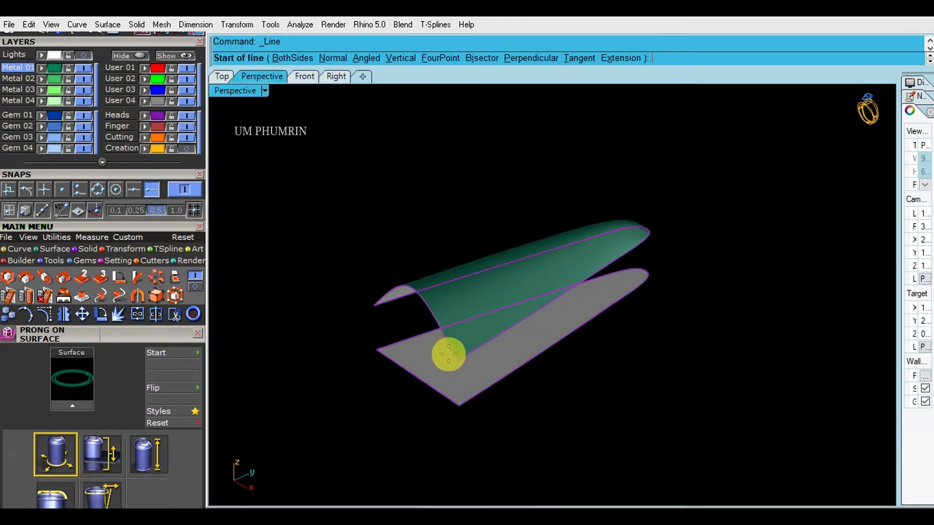
{"action": "right_click_drag", "start_coordinate": [501, 370], "coordinate": [596, 423]}
{"action": "key", "text": "Return"}
{"action": "key", "text": "Return"}
{"action": "key", "text": "Delete"}
Step: Join the arm's top, side wall and bottom surface into one closed polysurface
{"action": "left_click_drag", "start_coordinate": [672, 453], "coordinate": [557, 350]}
{"action": "right_click_drag", "start_coordinate": [578, 339], "coordinate": [584, 279], "text": "shift"}
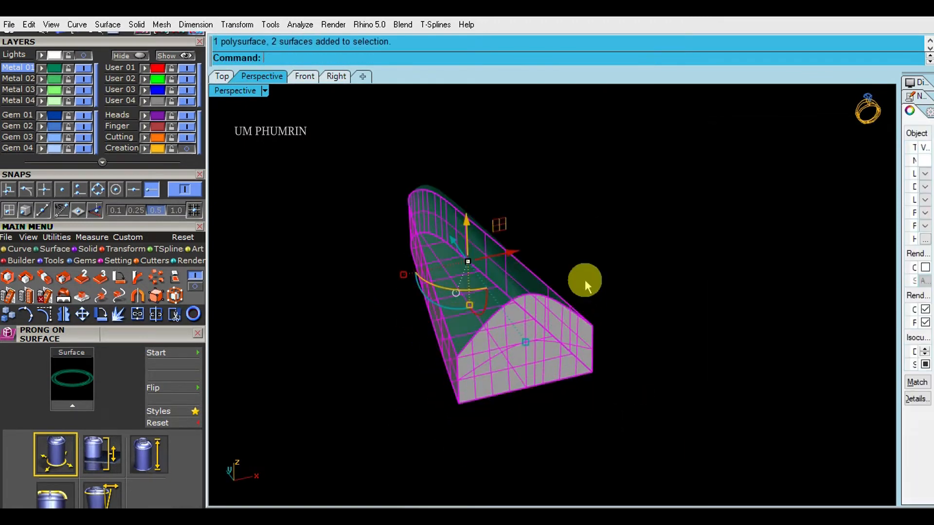
{"action": "key", "text": "ctrl+j"}
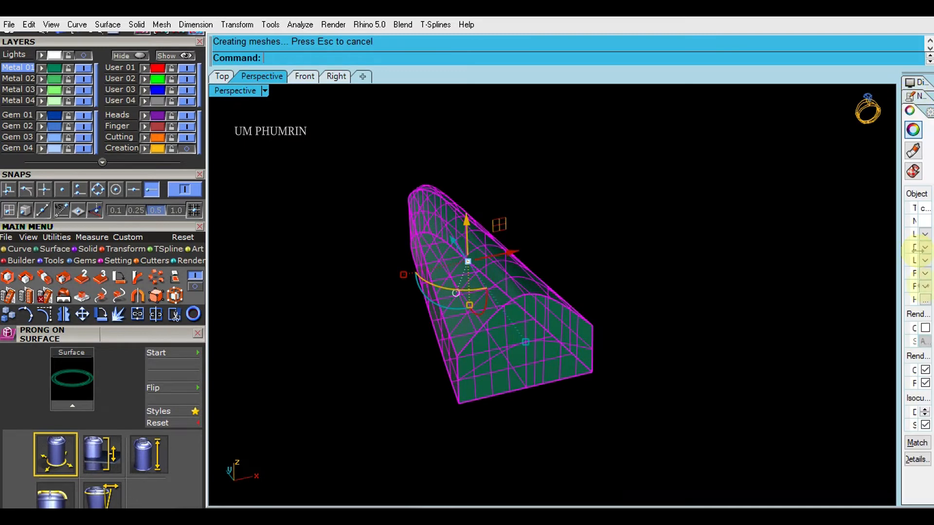
Step: Polar array the closed arm as 4 items around the midpoint of its base edge and group the star
{"action": "right_click_drag", "start_coordinate": [729, 360], "coordinate": [562, 313]}
{"action": "left_click", "coordinate": [520, 283]}
{"action": "right_click_drag", "start_coordinate": [508, 214], "coordinate": [477, 266]}
{"action": "key", "text": "ctrl+shift+a"}
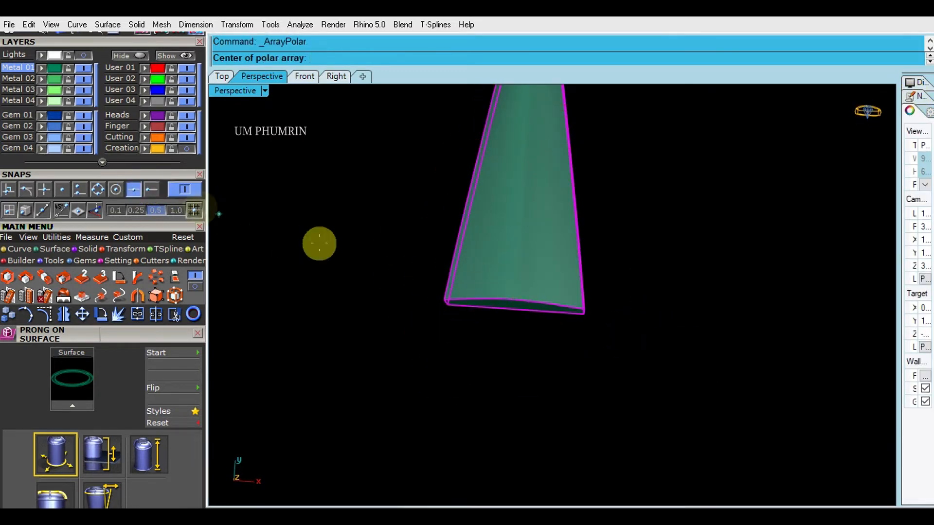
{"action": "left_click", "coordinate": [222, 77]}
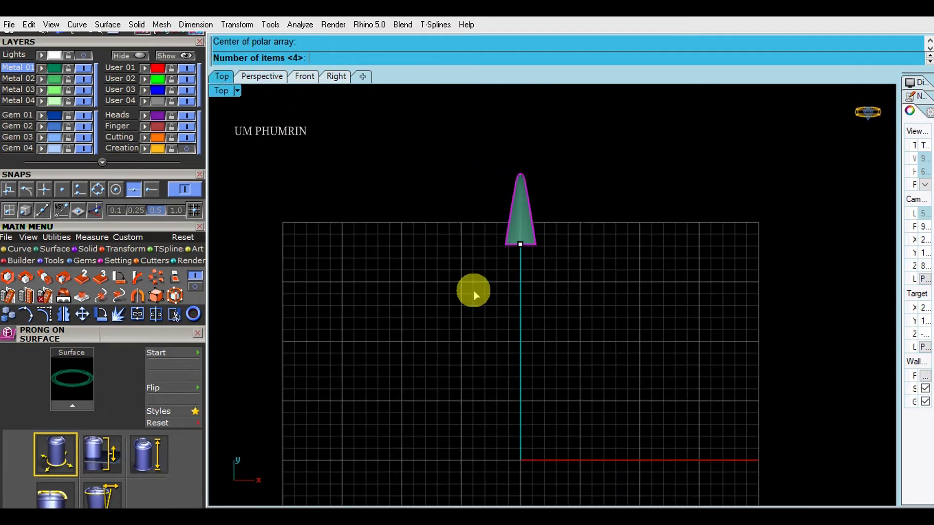
{"action": "key", "text": "Return"}
{"action": "left_click", "coordinate": [174, 55]}
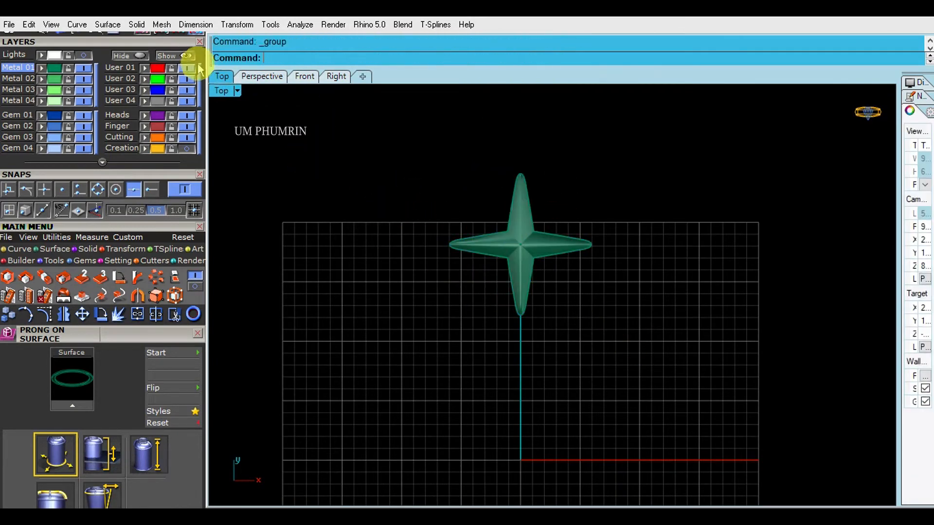
Step: Move the rebuilt four-pointed star in the perspective view so its arm tip meets the small loop beside the gem-set ring
{"action": "left_click", "coordinate": [262, 77]}
{"action": "scroll", "coordinate": [630, 324], "scroll_direction": "down", "scroll_amount": 3}
{"action": "right_click_drag", "start_coordinate": [616, 325], "coordinate": [577, 248]}
{"action": "left_click_drag", "start_coordinate": [709, 406], "coordinate": [547, 272]}
{"action": "right_click_drag", "start_coordinate": [603, 326], "coordinate": [614, 306]}
{"action": "scroll", "coordinate": [613, 307], "scroll_direction": "up", "scroll_amount": 4}
{"action": "left_click_drag", "start_coordinate": [597, 271], "coordinate": [602, 278]}
{"action": "right_click_drag", "start_coordinate": [626, 282], "coordinate": [633, 449]}
{"action": "left_click_drag", "start_coordinate": [640, 318], "coordinate": [601, 321]}
{"action": "left_click", "coordinate": [354, 259]}
{"action": "scroll", "coordinate": [406, 261], "scroll_direction": "down", "scroll_amount": 4}
{"action": "scroll", "coordinate": [430, 339], "scroll_direction": "up", "scroll_amount": 4}
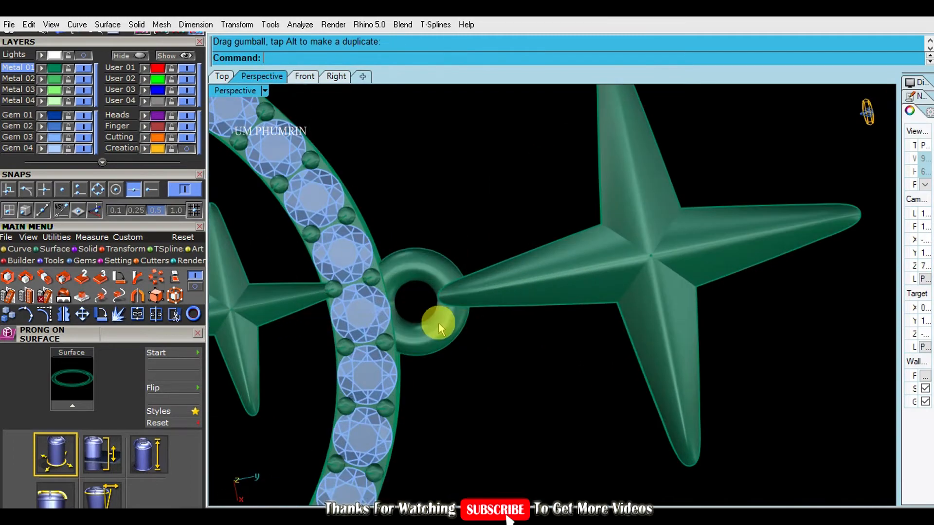
Step: Group the large star with its connecting loop, nudge the group into position against the gem-set ring and save
{"action": "left_click", "coordinate": [438, 323]}
{"action": "left_click", "coordinate": [579, 285], "text": "shift"}
{"action": "scroll", "coordinate": [579, 285], "scroll_direction": "down", "scroll_amount": 3}
{"action": "right_click_drag", "start_coordinate": [540, 280], "coordinate": [525, 290]}
{"action": "key", "text": "ctrl+g"}
{"action": "left_click_drag", "start_coordinate": [615, 277], "coordinate": [583, 292]}
{"action": "left_click", "coordinate": [497, 410]}
{"action": "scroll", "coordinate": [498, 352], "scroll_direction": "down", "scroll_amount": 4}
{"action": "right_click_drag", "start_coordinate": [498, 352], "coordinate": [651, 353]}
{"action": "scroll", "coordinate": [688, 247], "scroll_direction": "down", "scroll_amount": 3}
{"action": "right_click_drag", "start_coordinate": [680, 294], "coordinate": [667, 286]}
{"action": "key", "text": "ctrl+s"}
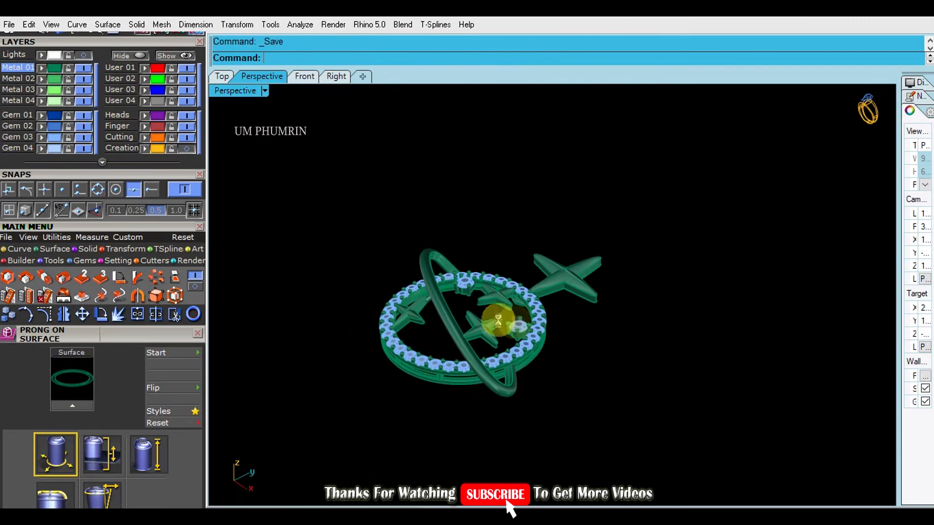
Step: Nudge the diagonal ring vertically relative to the gem-set ring
{"action": "scroll", "coordinate": [501, 312], "scroll_direction": "up", "scroll_amount": 2}
{"action": "right_click_drag", "start_coordinate": [533, 248], "coordinate": [516, 221]}
{"action": "scroll", "coordinate": [560, 234], "scroll_direction": "up", "scroll_amount": 4}
{"action": "scroll", "coordinate": [544, 233], "scroll_direction": "up", "scroll_amount": 3}
{"action": "scroll", "coordinate": [536, 213], "scroll_direction": "up", "scroll_amount": 4}
{"action": "left_click", "coordinate": [516, 221]}
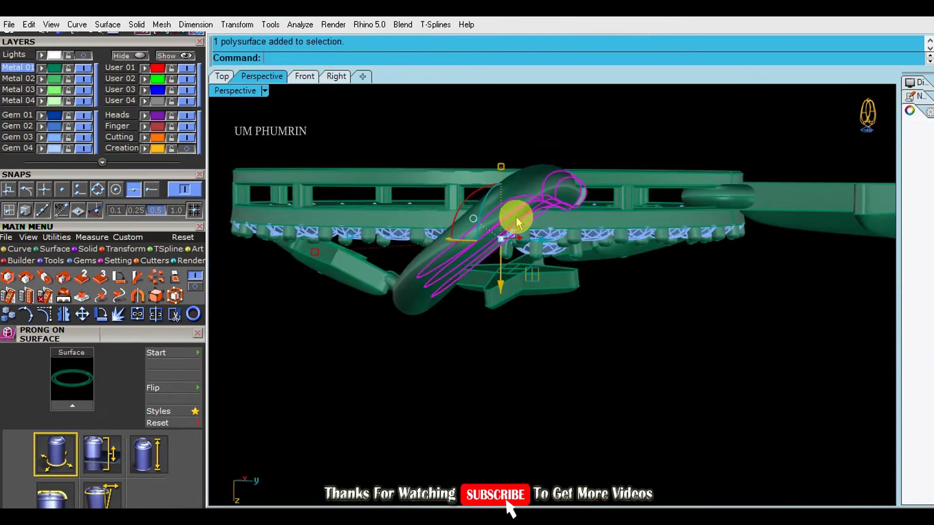
{"action": "left_click", "coordinate": [502, 270]}
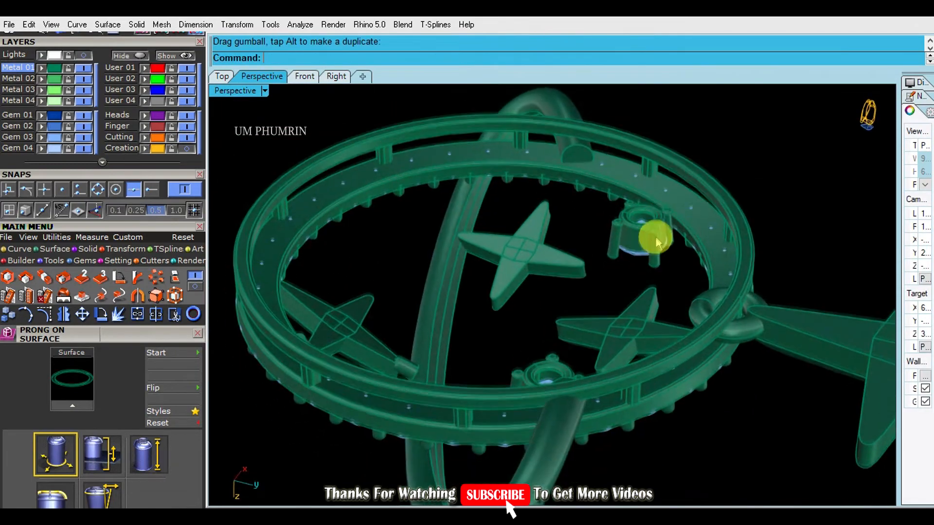
Step: Extrude the gem-set ring's outer circle into a closed solid disk through the ring's height and enlarge the disk slightly
{"action": "right_click_drag", "start_coordinate": [657, 242], "coordinate": [555, 262]}
{"action": "right_click", "coordinate": [555, 263]}
{"action": "left_click", "coordinate": [554, 336]}
{"action": "right_click", "coordinate": [553, 336]}
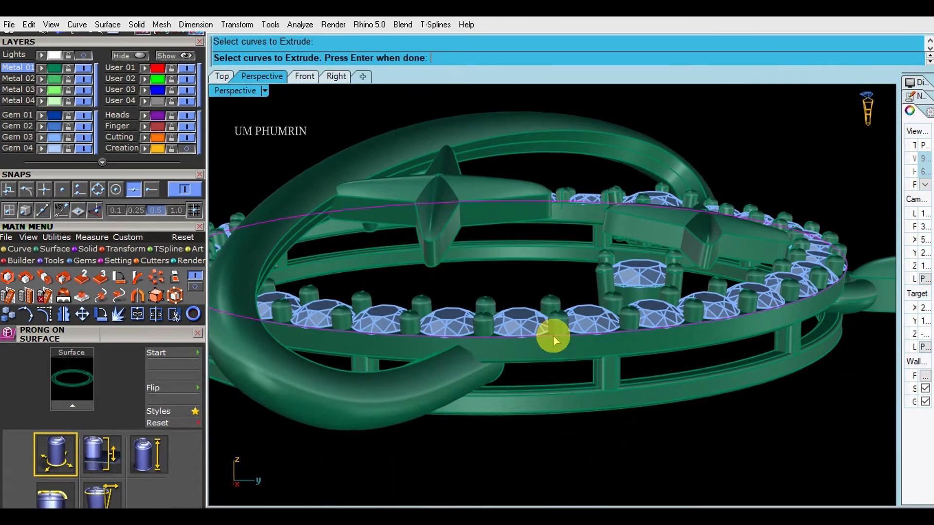
{"action": "left_click", "coordinate": [601, 191]}
{"action": "right_click_drag", "start_coordinate": [602, 191], "coordinate": [604, 271]}
{"action": "left_click", "coordinate": [604, 271]}
{"action": "scroll", "coordinate": [605, 259], "scroll_direction": "down", "scroll_amount": 4}
{"action": "left_click_drag", "start_coordinate": [402, 332], "coordinate": [376, 333]}
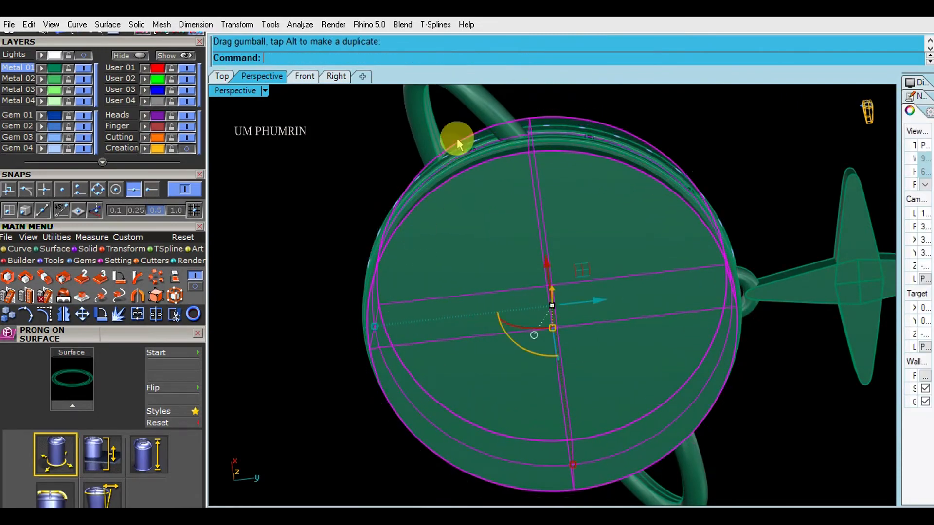
Step: Try subtracting the solid disk from the diagonal ring with a Boolean difference, and undo the subtraction
{"action": "left_click", "coordinate": [518, 132]}
{"action": "right_click_drag", "start_coordinate": [524, 163], "coordinate": [524, 220], "text": "shift"}
{"action": "key", "text": "ctrl+d"}
{"action": "left_click", "coordinate": [501, 258]}
{"action": "key", "text": "Return"}
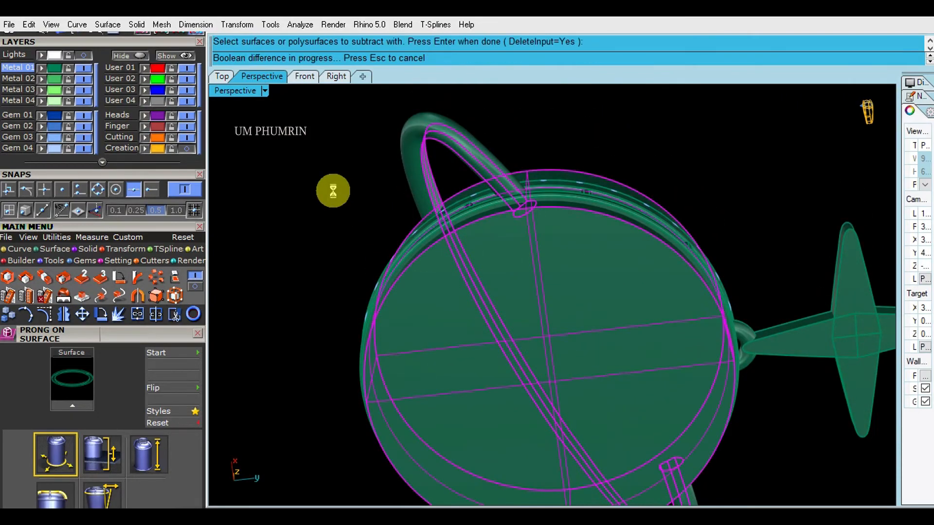
{"action": "right_click_drag", "start_coordinate": [554, 291], "coordinate": [617, 179]}
{"action": "scroll", "coordinate": [546, 200], "scroll_direction": "up", "scroll_amount": 3}
{"action": "right_click_drag", "start_coordinate": [631, 308], "coordinate": [654, 191]}
{"action": "right_click_drag", "start_coordinate": [655, 191], "coordinate": [651, 314], "text": "shift"}
{"action": "scroll", "coordinate": [659, 221], "scroll_direction": "down", "scroll_amount": 3}
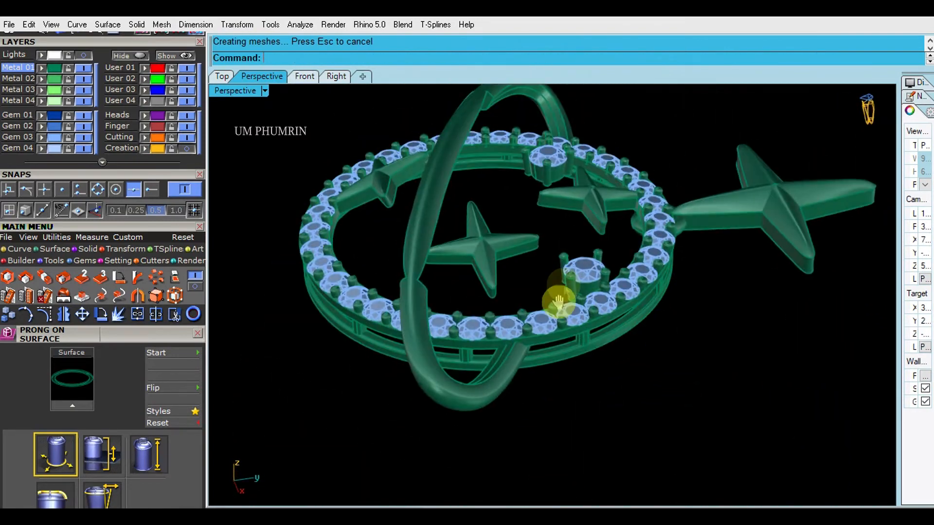
{"action": "right_click_drag", "start_coordinate": [559, 301], "coordinate": [567, 300]}
{"action": "key", "text": "ctrl+s"}
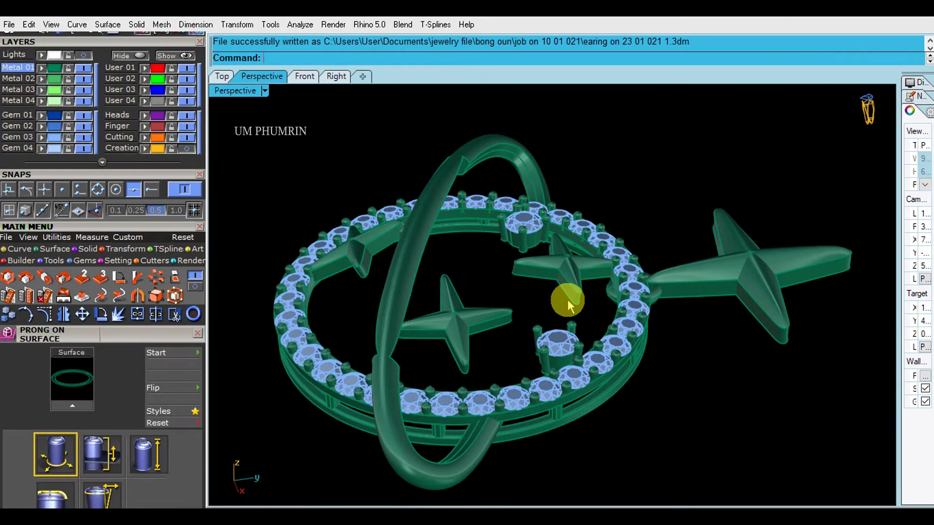
{"action": "key", "text": "ctrl+z"}
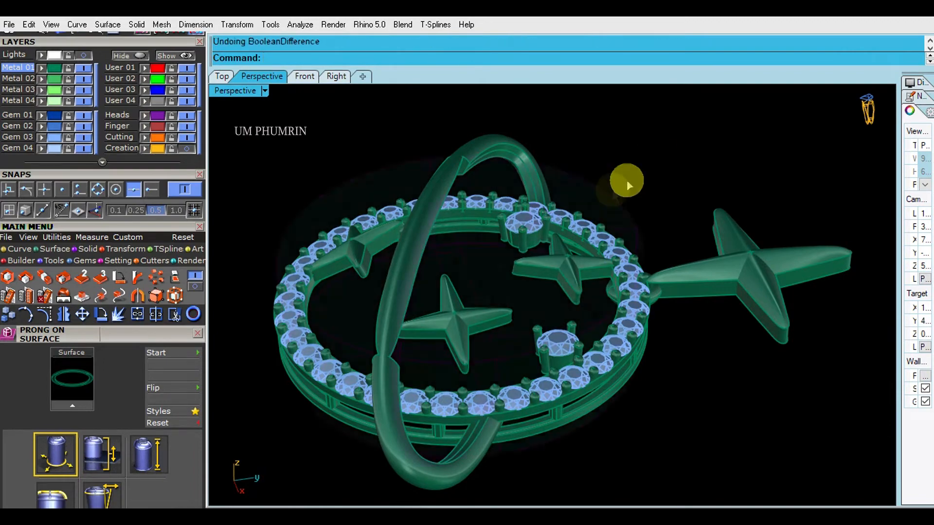
Step: Readjust the solid disk within the gem-set ring to clear the diagonal ring's front band
{"action": "left_click", "coordinate": [581, 226]}
{"action": "right_click_drag", "start_coordinate": [599, 216], "coordinate": [589, 171]}
{"action": "left_click_drag", "start_coordinate": [477, 332], "coordinate": [486, 312]}
{"action": "left_click_drag", "start_coordinate": [468, 246], "coordinate": [480, 273]}
{"action": "left_click", "coordinate": [661, 197]}
Step: Subtract the adjusted disk from the diagonal ring with a Boolean difference
{"action": "mouse_move", "coordinate": [544, 306]}
{"action": "right_mouse_down"}
{"action": "mouse_move", "coordinate": [519, 222]}
{"action": "mouse_move", "coordinate": [558, 305]}
{"action": "right_mouse_up"}
{"action": "left_click", "coordinate": [460, 137]}
{"action": "right_click_drag", "start_coordinate": [506, 245], "coordinate": [591, 320]}
{"action": "scroll", "coordinate": [536, 296], "scroll_direction": "down", "scroll_amount": 3}
{"action": "type", "text": "B"}
{"action": "scroll", "coordinate": [562, 281], "scroll_direction": "up", "scroll_amount": 1}
{"action": "left_click", "coordinate": [578, 255]}
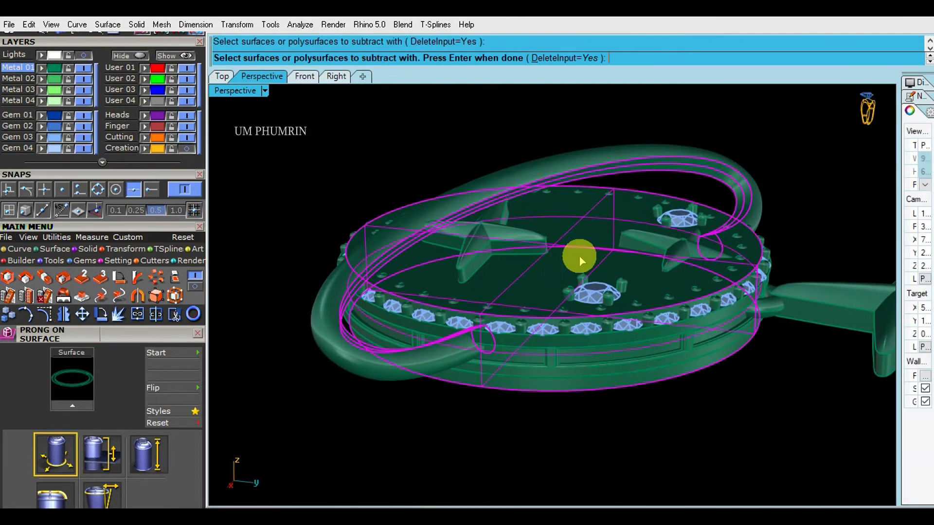
{"action": "right_click_drag", "start_coordinate": [578, 263], "coordinate": [634, 364]}
{"action": "scroll", "coordinate": [448, 220], "scroll_direction": "up", "scroll_amount": 4}
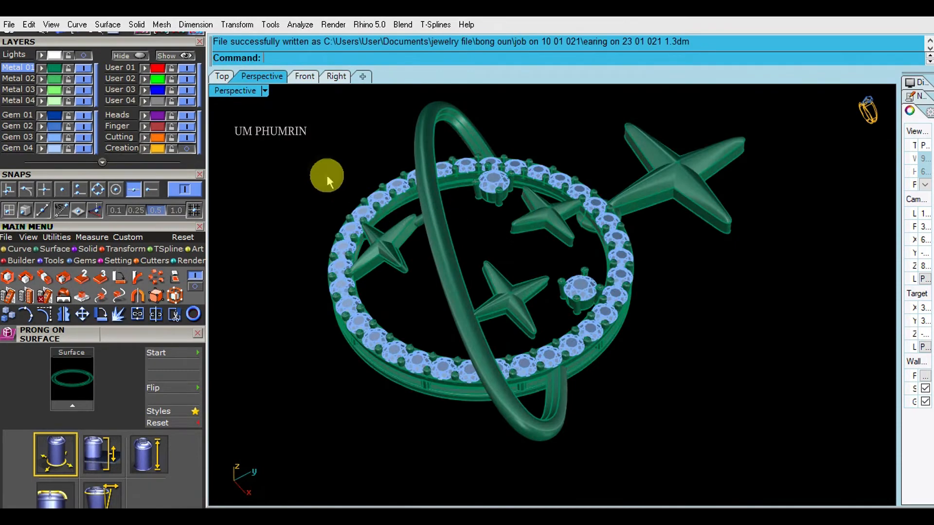
Step: Create gem cutters for all the small round stones set around the ring
{"action": "scroll", "coordinate": [357, 206], "scroll_direction": "up", "scroll_amount": 1}
{"action": "left_click", "coordinate": [360, 211]}
{"action": "right_click_drag", "start_coordinate": [369, 232], "coordinate": [385, 219]}
{"action": "type", "text": "ggg"}
{"action": "key", "text": "Return"}
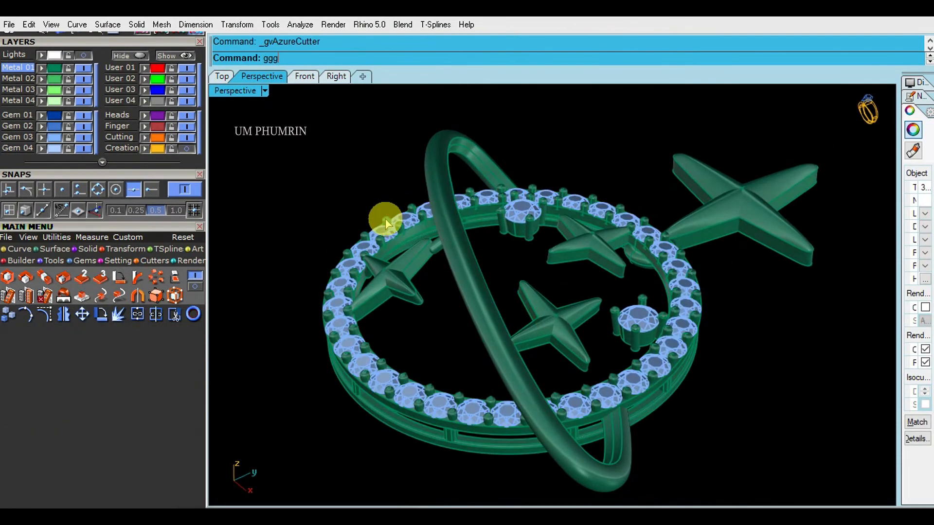
{"action": "scroll", "coordinate": [137, 194], "scroll_direction": "down", "scroll_amount": 3}
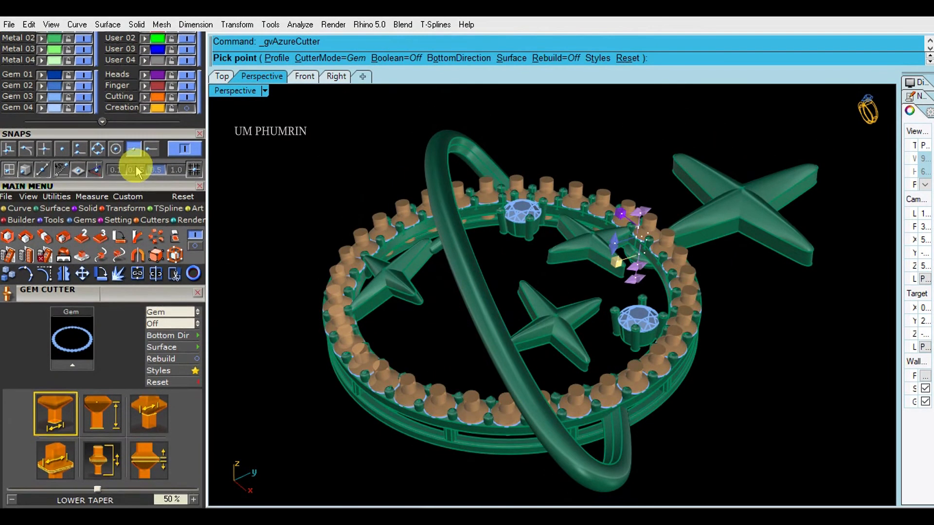
{"action": "scroll", "coordinate": [136, 285], "scroll_direction": "down", "scroll_amount": 6}
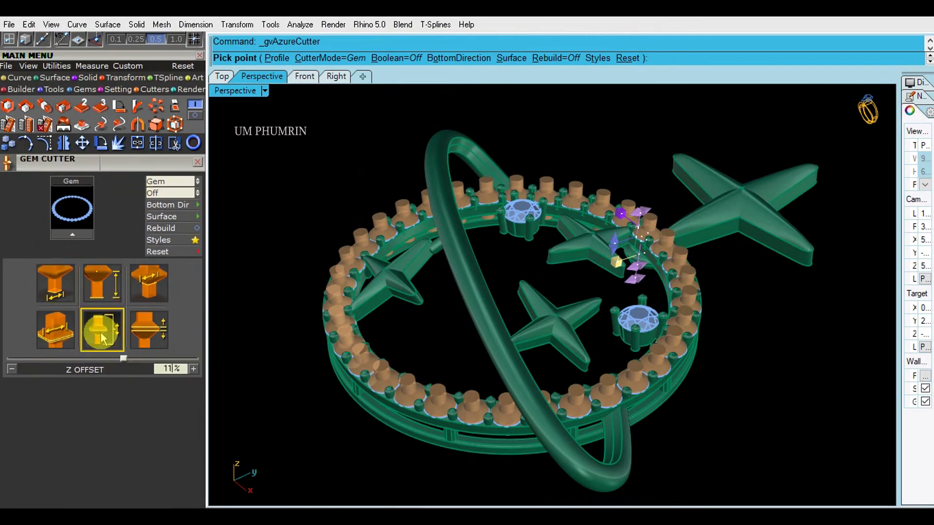
{"action": "left_click", "coordinate": [148, 284]}
{"action": "right_click_drag", "start_coordinate": [492, 346], "coordinate": [677, 285]}
{"action": "scroll", "coordinate": [677, 285], "scroll_direction": "up", "scroll_amount": 3}
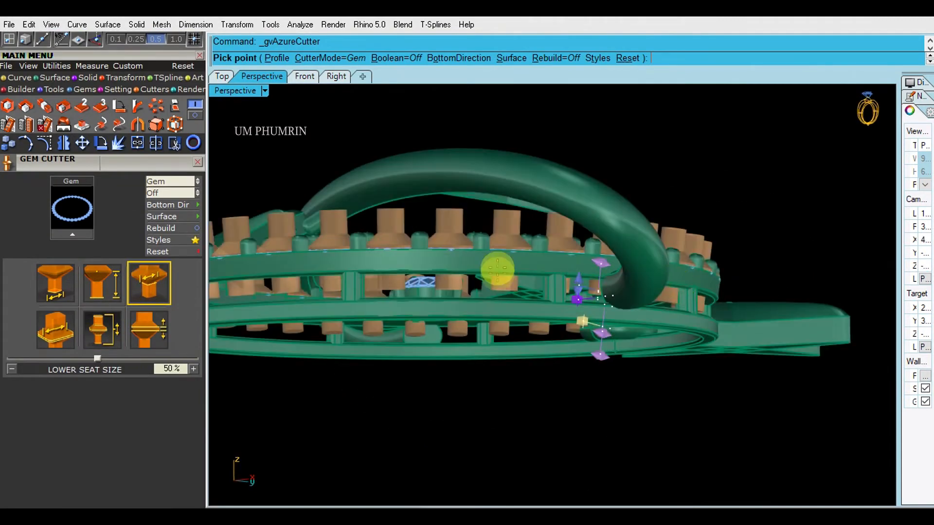
{"action": "scroll", "coordinate": [498, 273], "scroll_direction": "up", "scroll_amount": 5}
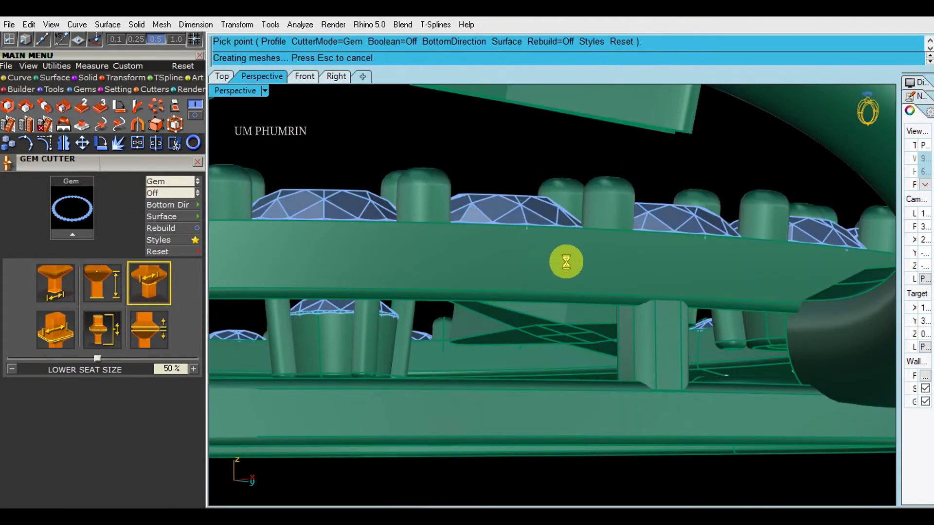
Step: Subtract the gem cutters from the gem-set ring with a Boolean difference to cut the stone seats
{"action": "left_click", "coordinate": [566, 266]}
{"action": "scroll", "coordinate": [567, 266], "scroll_direction": "down", "scroll_amount": 4}
{"action": "right_click_drag", "start_coordinate": [567, 267], "coordinate": [606, 242]}
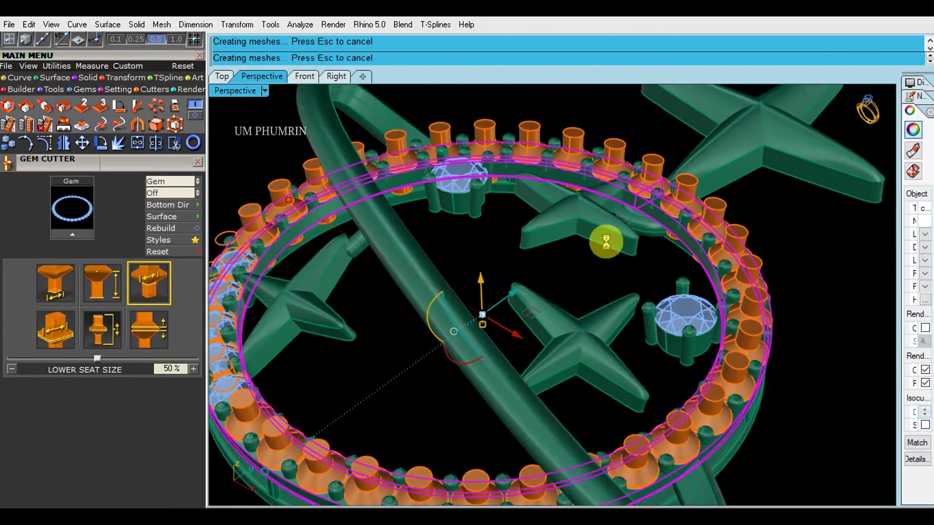
{"action": "scroll", "coordinate": [606, 241], "scroll_direction": "down", "scroll_amount": 2}
{"action": "type", "text": "bd"}
{"action": "key", "text": "Return"}
{"action": "scroll", "coordinate": [659, 242], "scroll_direction": "up", "scroll_amount": 4}
{"action": "left_click", "coordinate": [713, 219]}
{"action": "key", "text": "Return"}
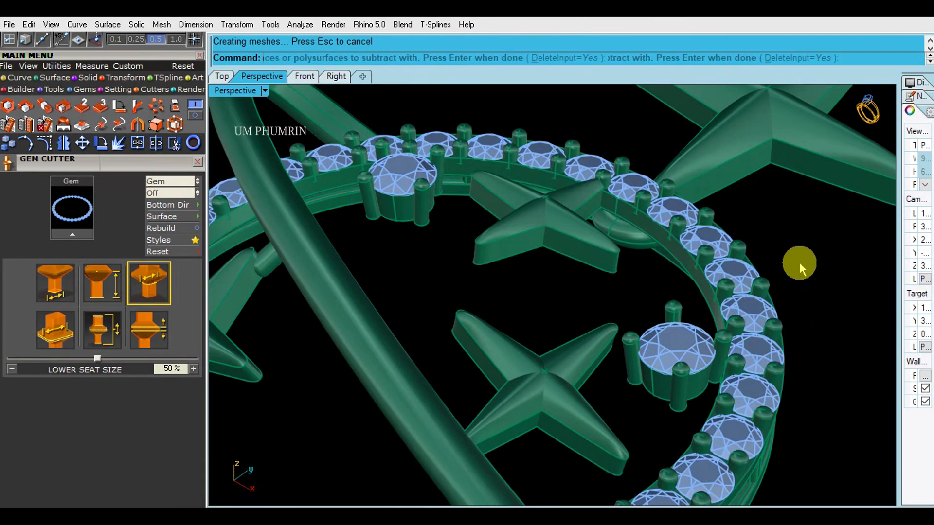
Step: Hide the Gem 03 layer to inspect the seats cut into the ring
{"action": "left_click_drag", "start_coordinate": [115, 56], "coordinate": [114, 176]}
{"action": "left_click", "coordinate": [81, 88]}
{"action": "right_click_drag", "start_coordinate": [607, 222], "coordinate": [271, 195]}
{"action": "scroll", "coordinate": [642, 291], "scroll_direction": "down", "scroll_amount": 4}
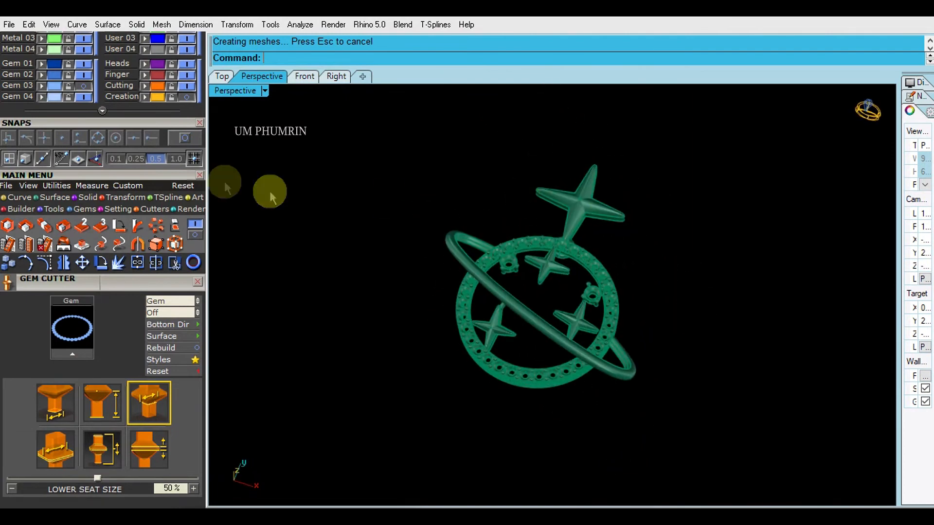
Step: Switch the perspective viewport's display mode to Working Shade
{"action": "right_click_drag", "start_coordinate": [466, 239], "coordinate": [464, 249]}
{"action": "left_click", "coordinate": [265, 91]}
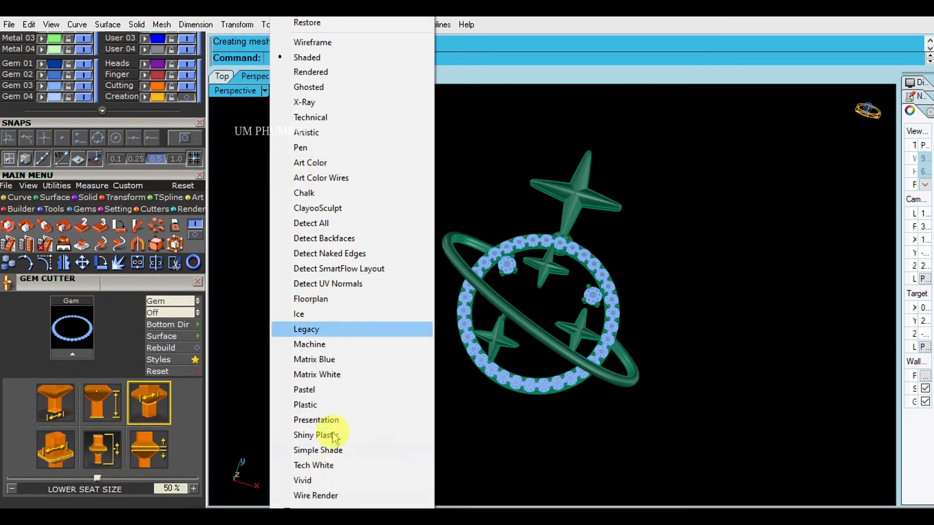
{"action": "left_click", "coordinate": [311, 501]}
{"action": "right_click_drag", "start_coordinate": [333, 442], "coordinate": [540, 232]}
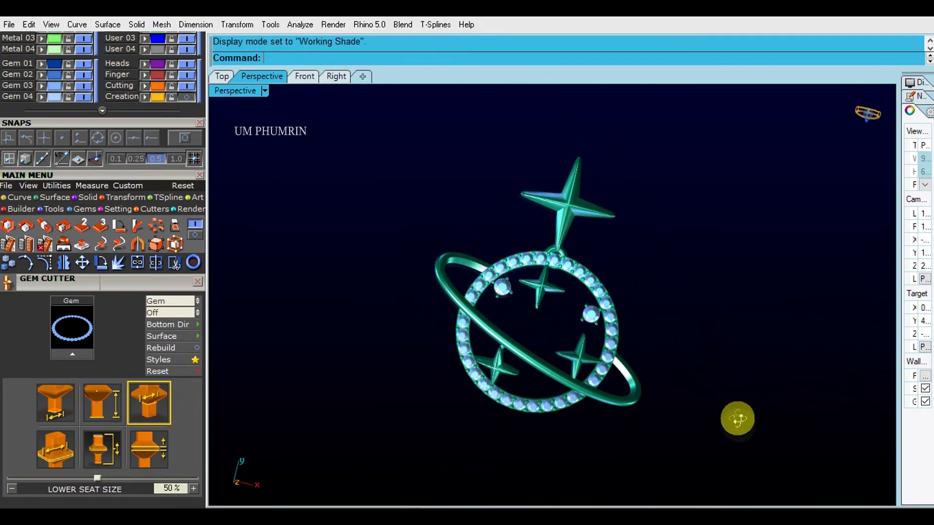
Step: Adjust the position of the large star and its connecting loop beside the gem-set ring
{"action": "right_click_drag", "start_coordinate": [634, 283], "coordinate": [644, 302]}
{"action": "scroll", "coordinate": [664, 272], "scroll_direction": "up", "scroll_amount": 2}
{"action": "left_click", "coordinate": [669, 262]}
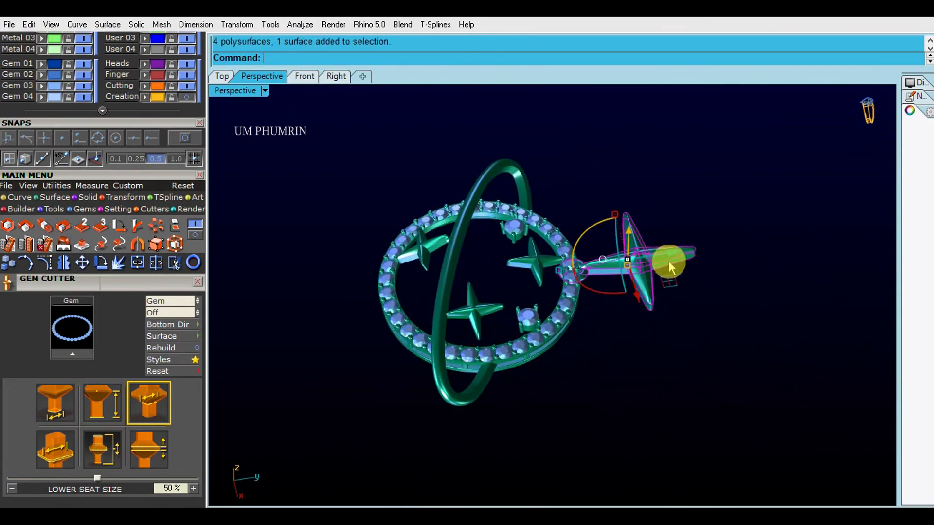
{"action": "left_click", "coordinate": [751, 327]}
{"action": "right_click_drag", "start_coordinate": [751, 328], "coordinate": [705, 351]}
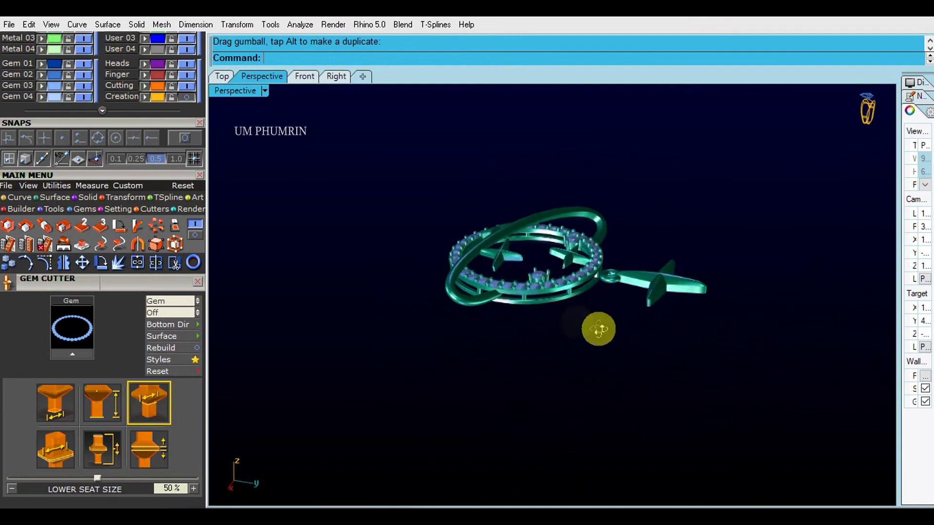
Step: Move the larger round gem and its prong setting closer to the inner edge of the gem-set ring
{"action": "scroll", "coordinate": [603, 311], "scroll_direction": "up", "scroll_amount": 6}
{"action": "left_click", "coordinate": [600, 298]}
{"action": "scroll", "coordinate": [608, 294], "scroll_direction": "up", "scroll_amount": 2}
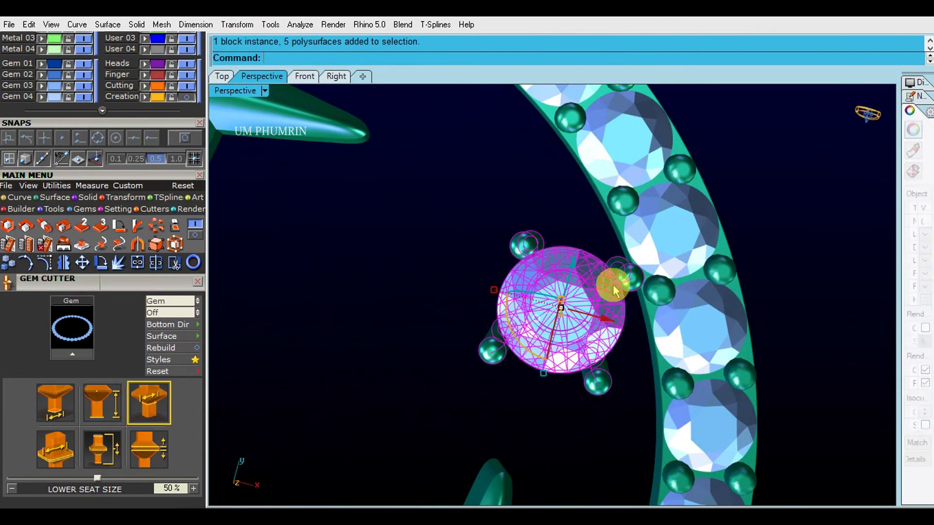
{"action": "left_click_drag", "start_coordinate": [614, 291], "coordinate": [608, 282]}
{"action": "left_click", "coordinate": [419, 283]}
{"action": "scroll", "coordinate": [549, 310], "scroll_direction": "down", "scroll_amount": 9}
{"action": "scroll", "coordinate": [421, 276], "scroll_direction": "up", "scroll_amount": 8}
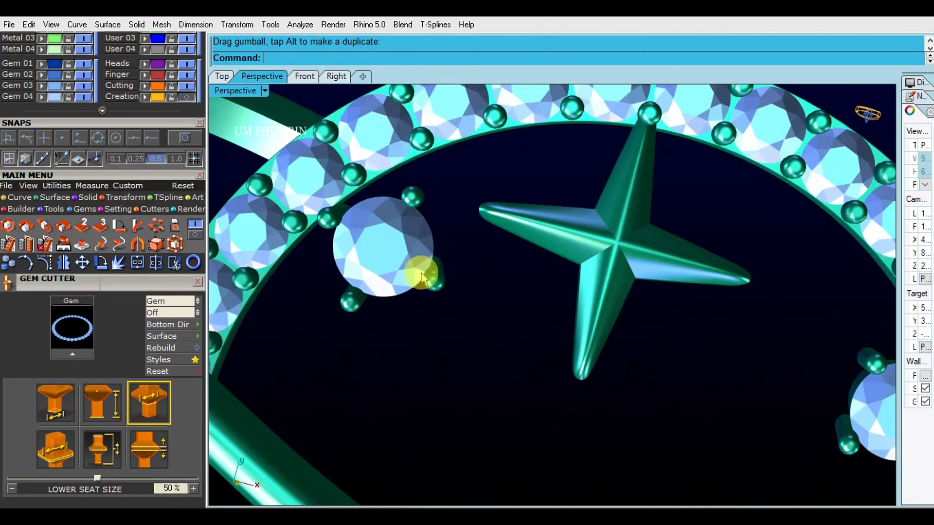
{"action": "right_click_drag", "start_coordinate": [421, 275], "coordinate": [525, 321], "text": "shift"}
{"action": "left_click", "coordinate": [532, 317]}
{"action": "scroll", "coordinate": [531, 320], "scroll_direction": "up", "scroll_amount": 4}
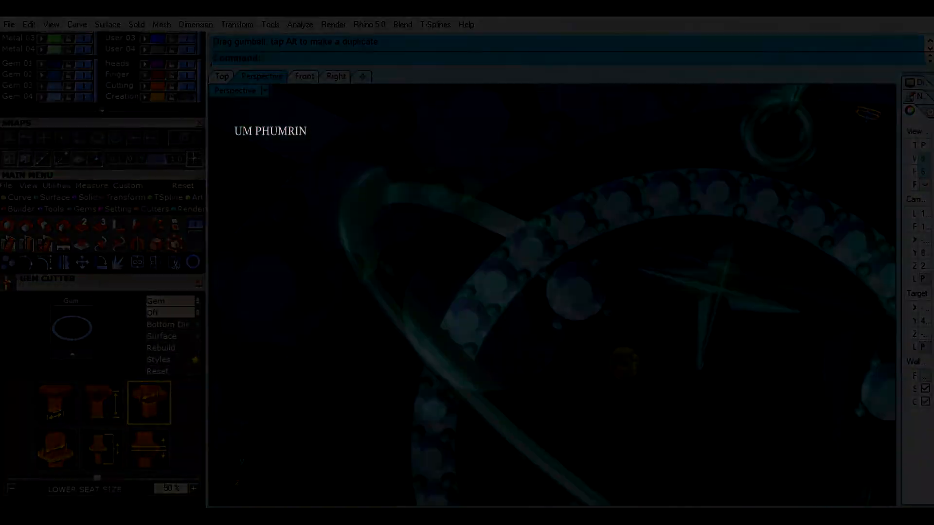